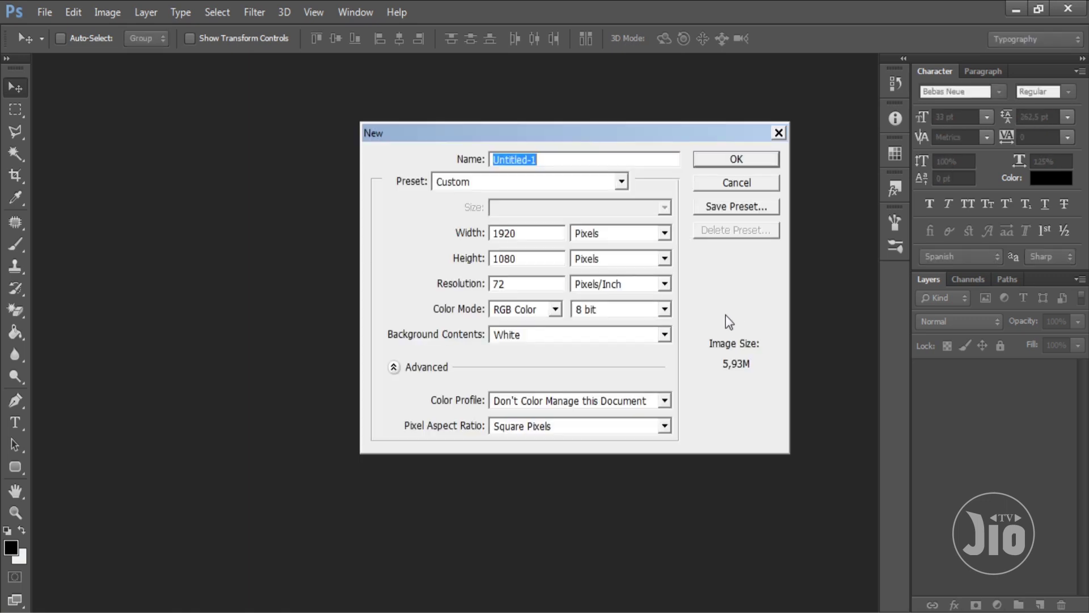
# Step: Create a new white document 22 × 15 centimetres at 300 pixels per inch
pyautogui.click(639, 237)
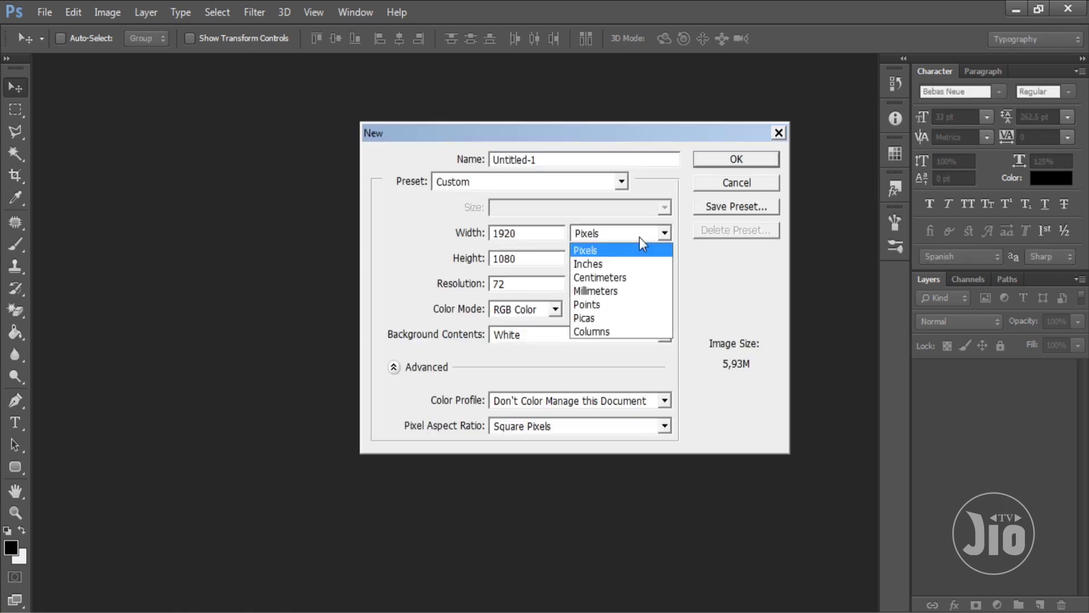
pyautogui.click(623, 281)
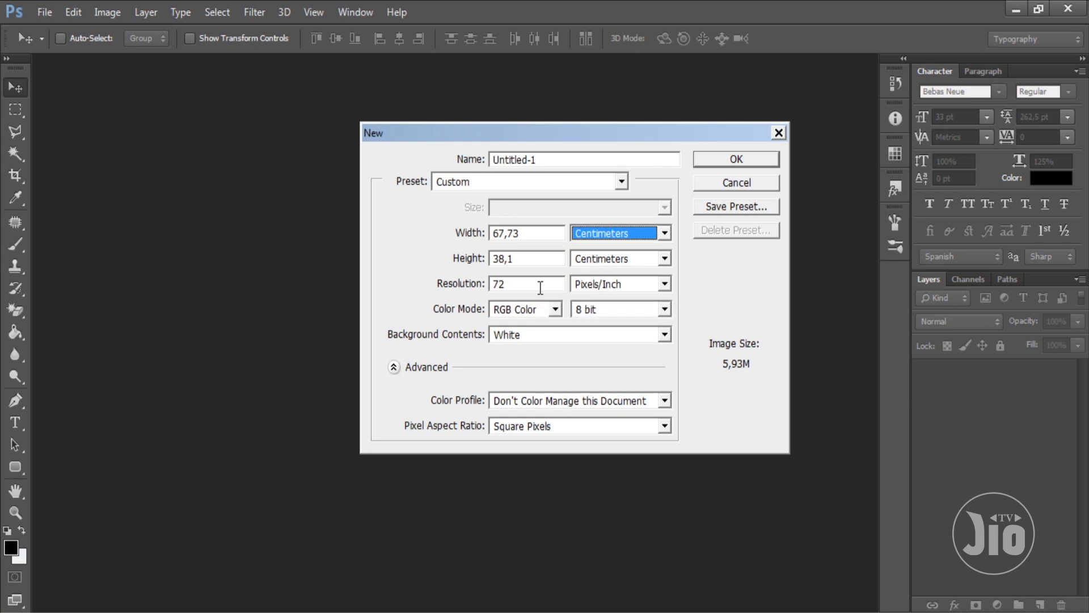
pyautogui.click(464, 285)
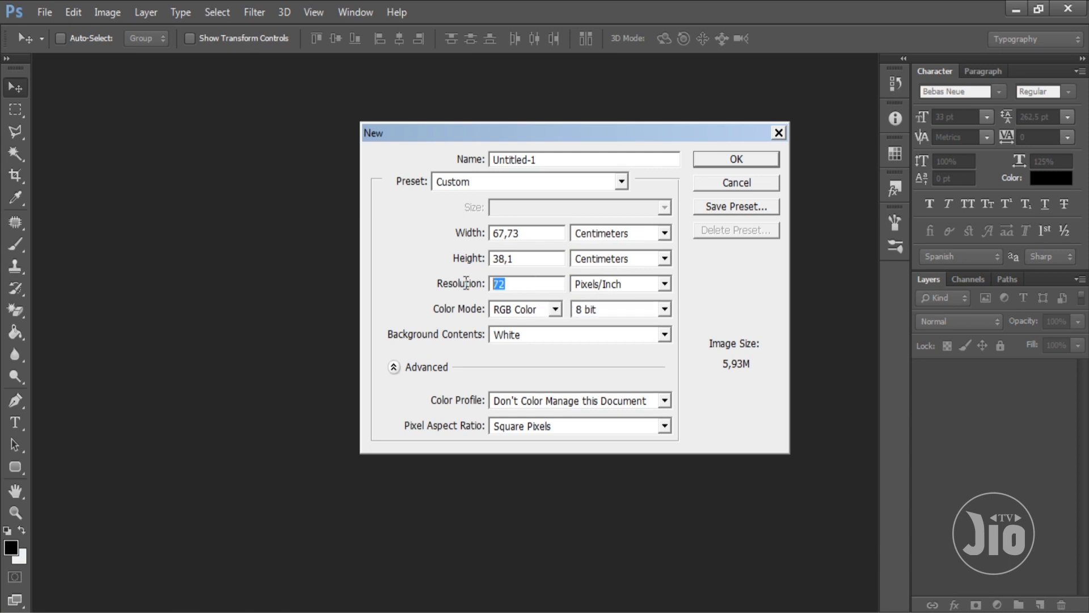
pyautogui.write('300')
pyautogui.click(469, 232)
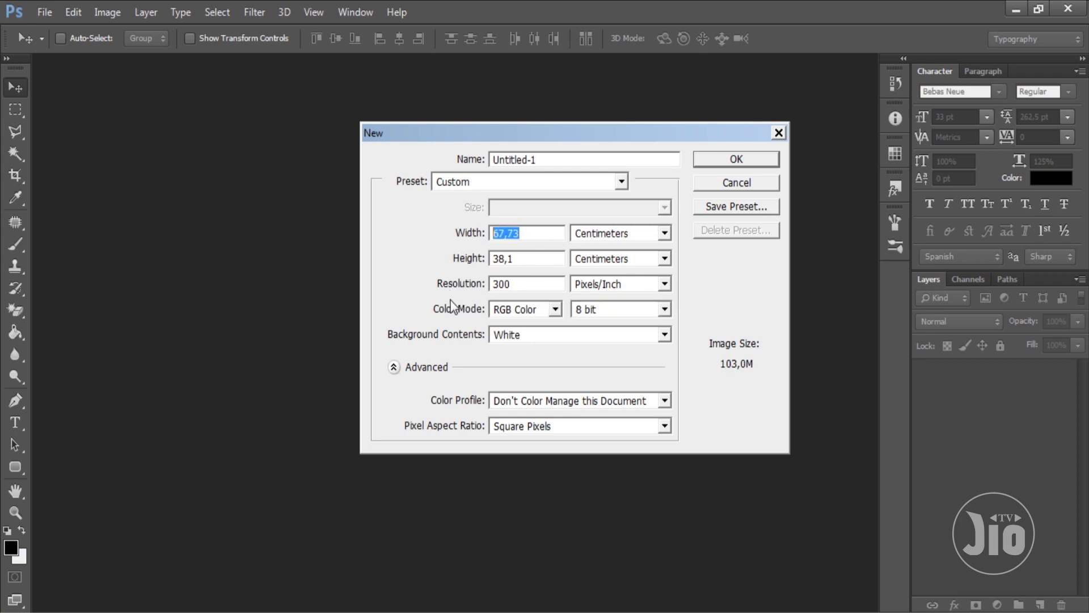
pyautogui.write('20')
pyautogui.click(469, 234)
pyautogui.write('22')
pyautogui.press('Tab')
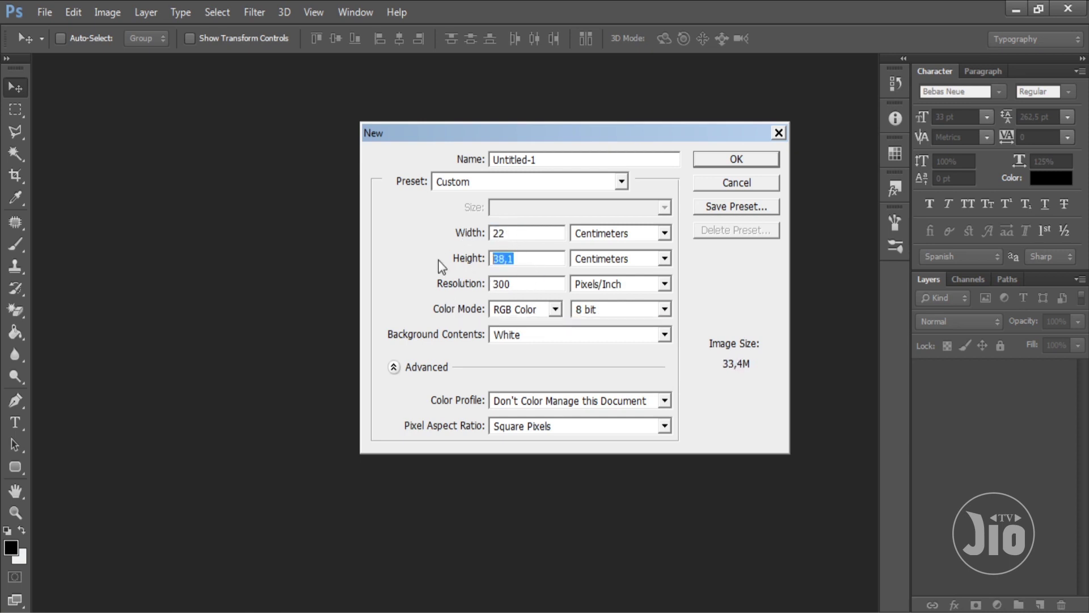
pyautogui.write('15')
pyautogui.doubleClick(529, 283)
pyautogui.click(726, 161)
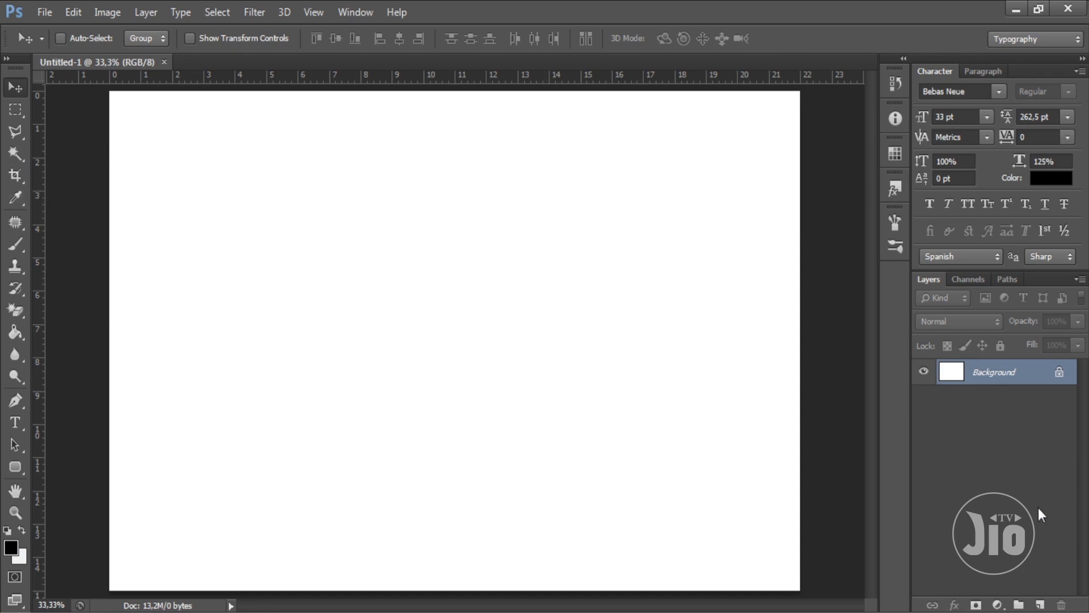
# Step: Add a new empty layer named DEKOR
pyautogui.click(1038, 605)
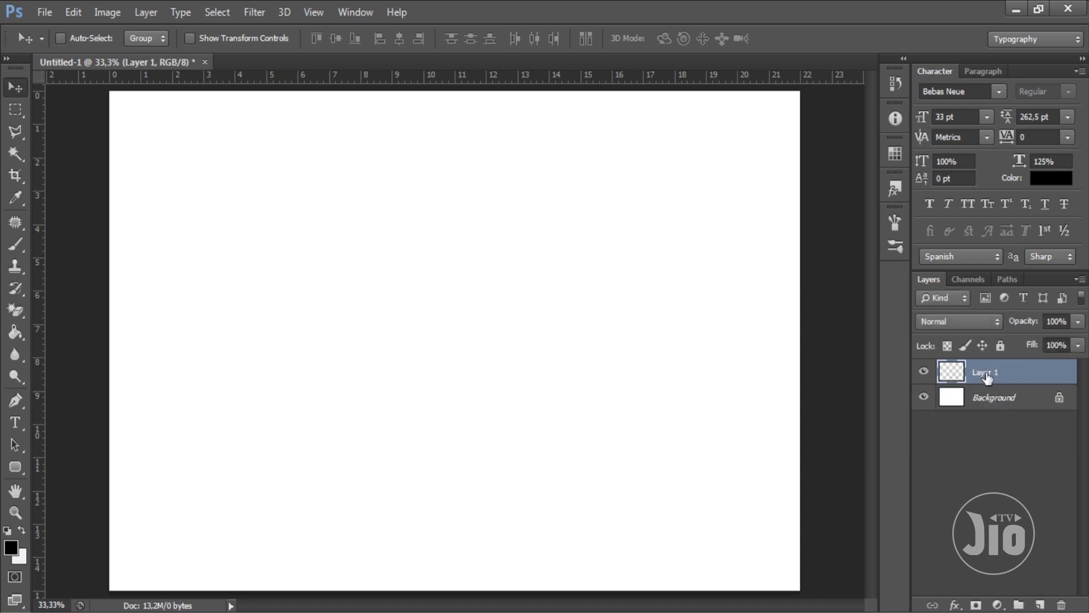
pyautogui.doubleClick(986, 372)
pyautogui.write('DE')
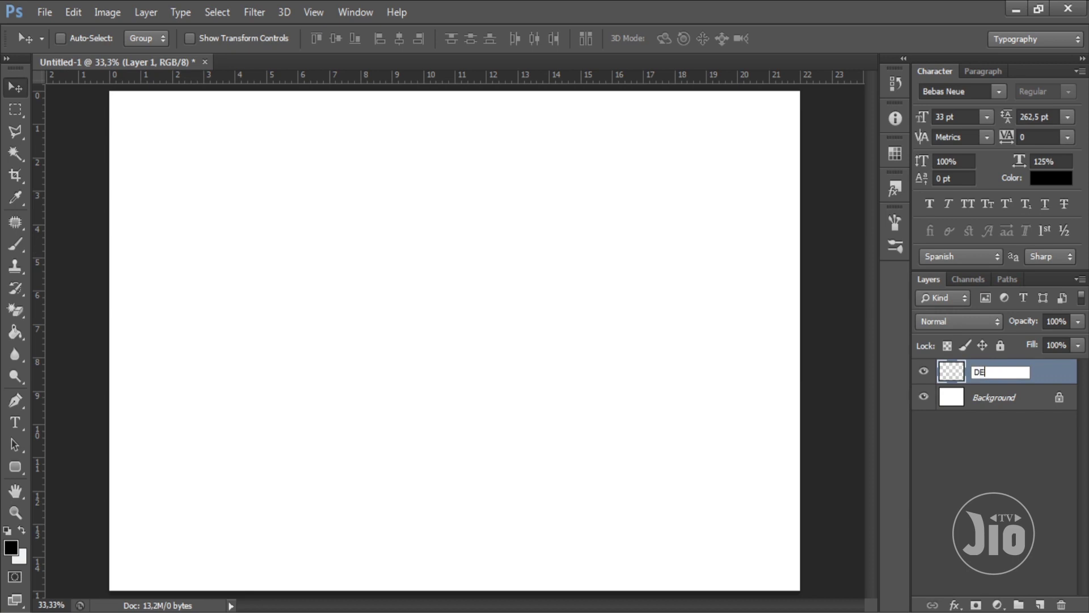
pyautogui.write('MO')
pyautogui.write('R')
pyautogui.press('Return')
# Step: Fill a full-width band near the page top with black, then deselect
pyautogui.click(15, 111)
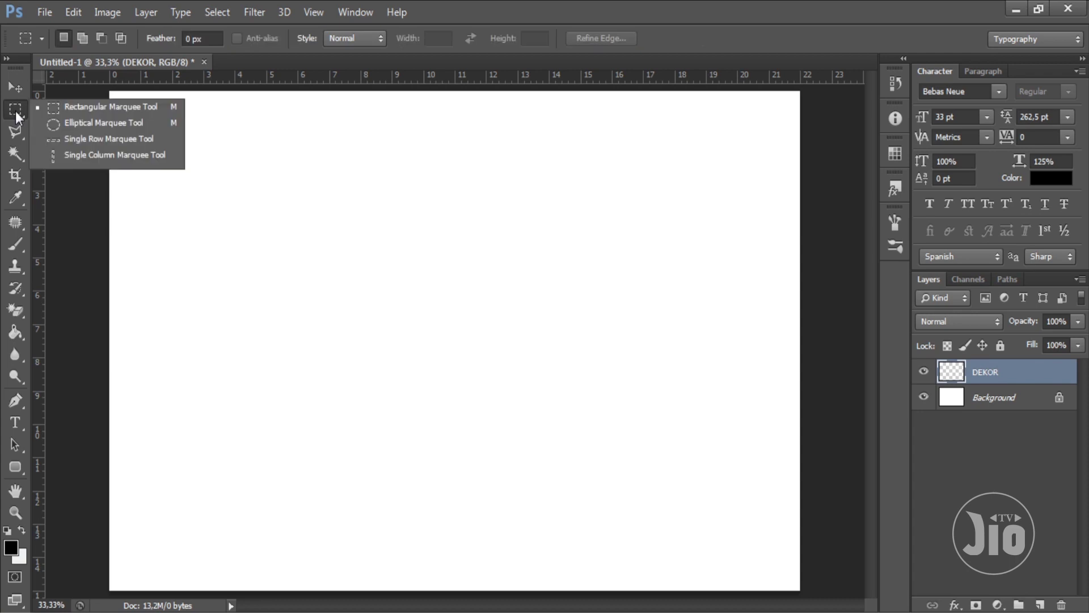
pyautogui.click(57, 108)
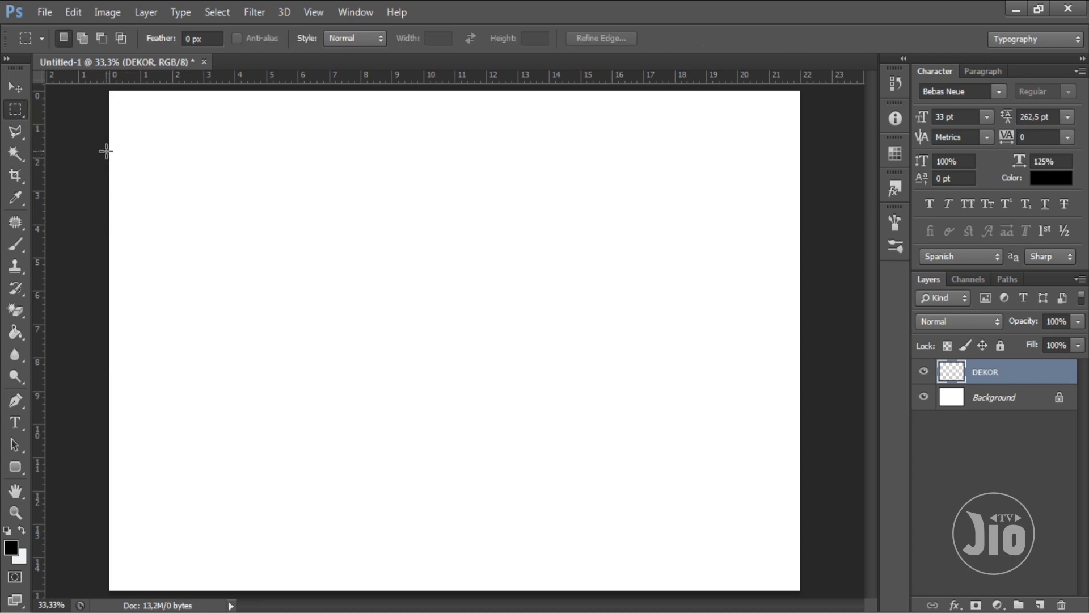
pyautogui.moveTo(109, 150)
pyautogui.mouseDown()
pyautogui.moveTo(815, 199)
pyautogui.moveTo(818, 236)
pyautogui.mouseUp()
pyautogui.moveTo(818, 236); pyautogui.dragTo(817, 241)
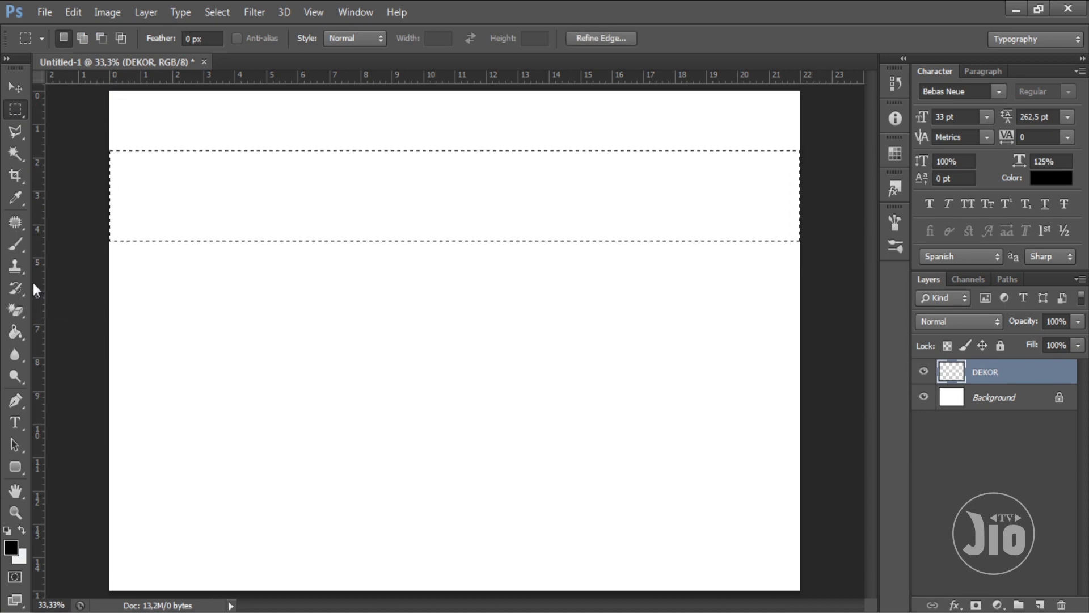
pyautogui.click(15, 332)
pyautogui.click(285, 197)
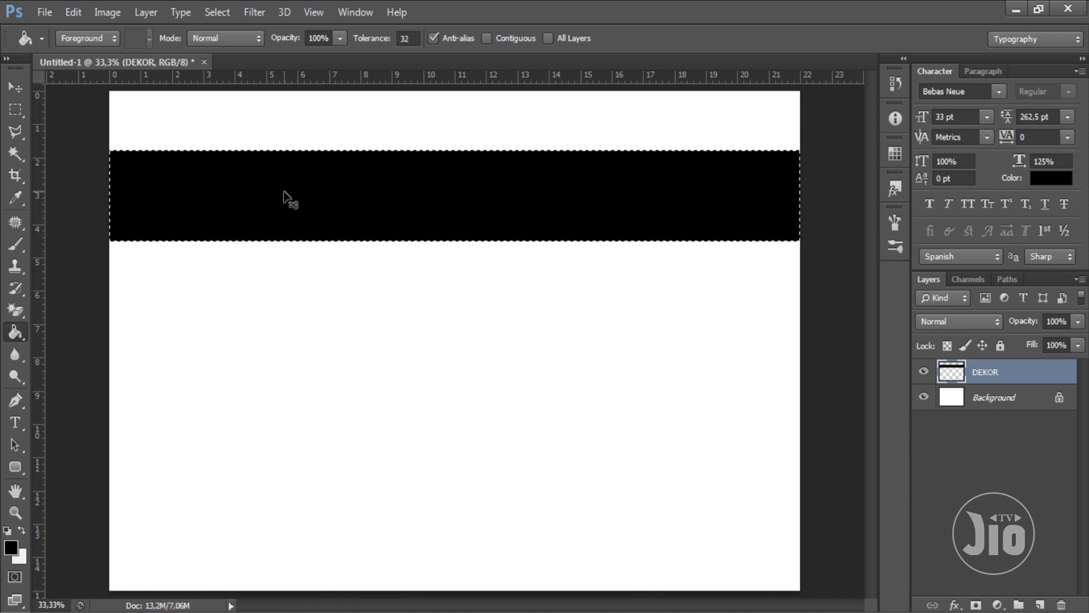
pyautogui.hotkey('ctrl', 'd')
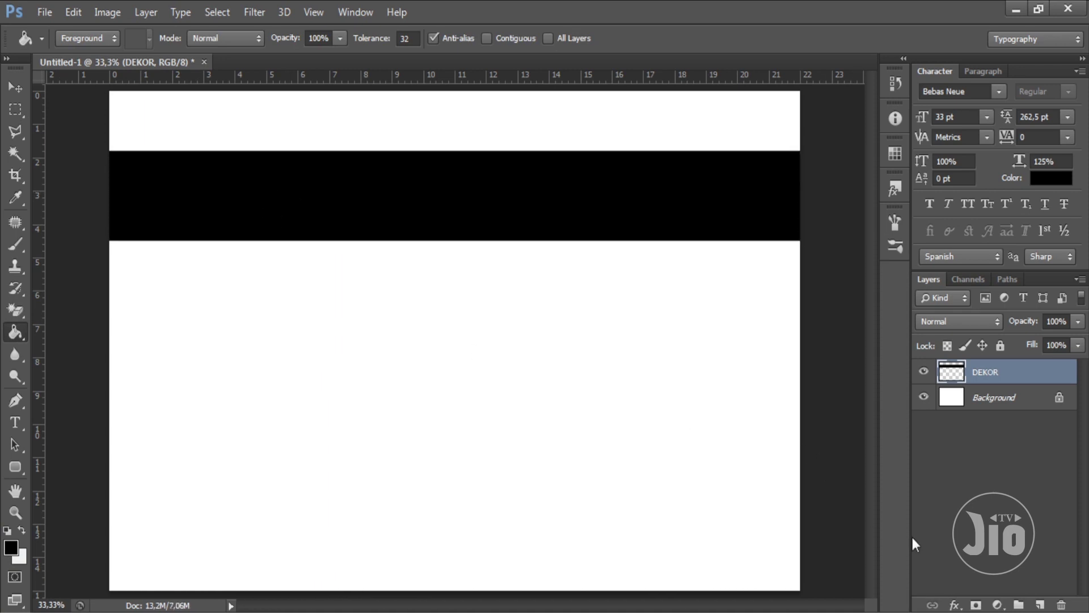
# Step: Add another empty layer named DEKOR 2
pyautogui.click(1039, 606)
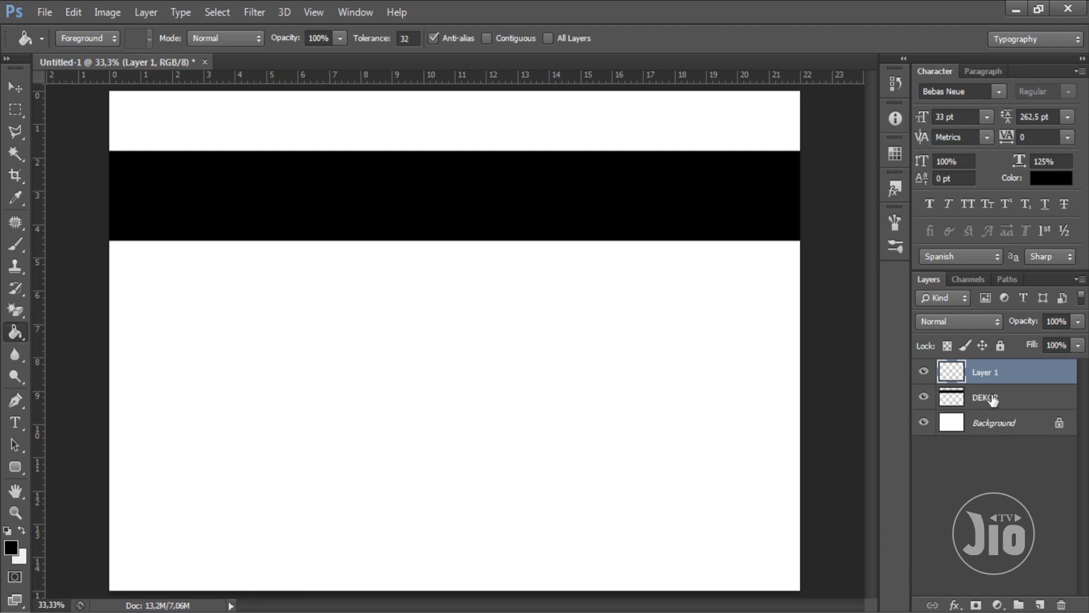
pyautogui.doubleClick(986, 372)
pyautogui.write('DEKOR ')
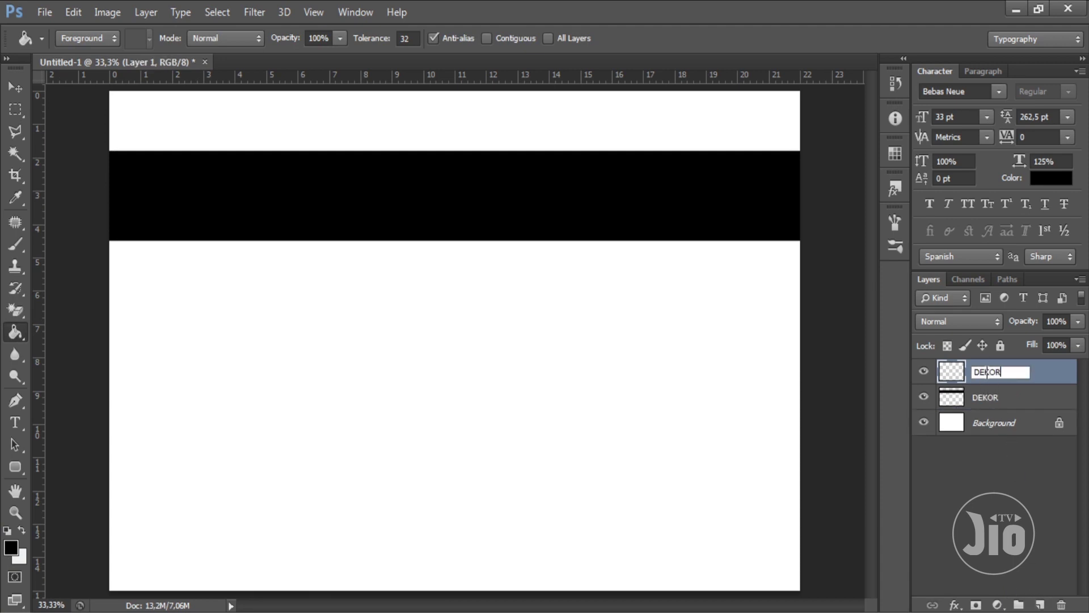
pyautogui.write('2')
pyautogui.press('Return')
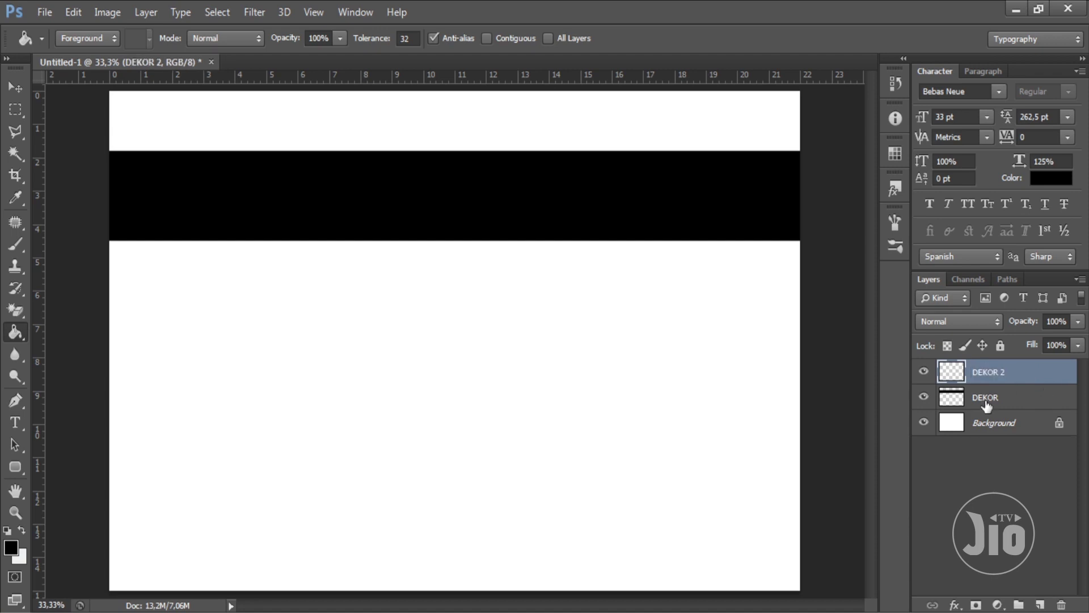
# Step: Select a narrow vertical strip across the black band and set the foreground to blue 0437f6
pyautogui.moveTo(15, 109); pyautogui.dragTo(50, 111)
pyautogui.click(50, 111)
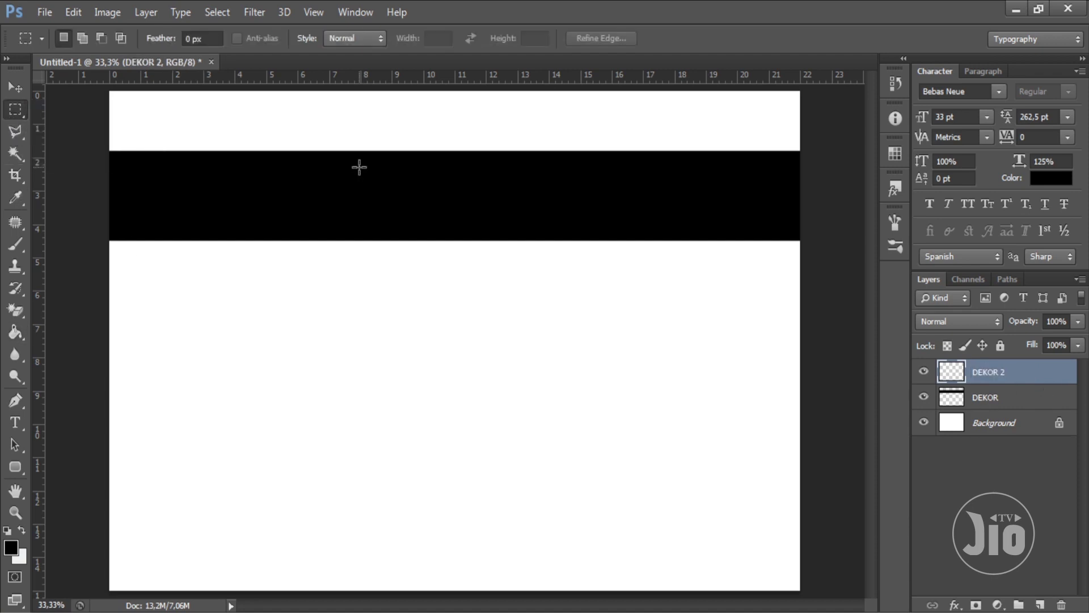
pyautogui.moveTo(369, 127); pyautogui.dragTo(381, 281)
pyautogui.click(11, 547)
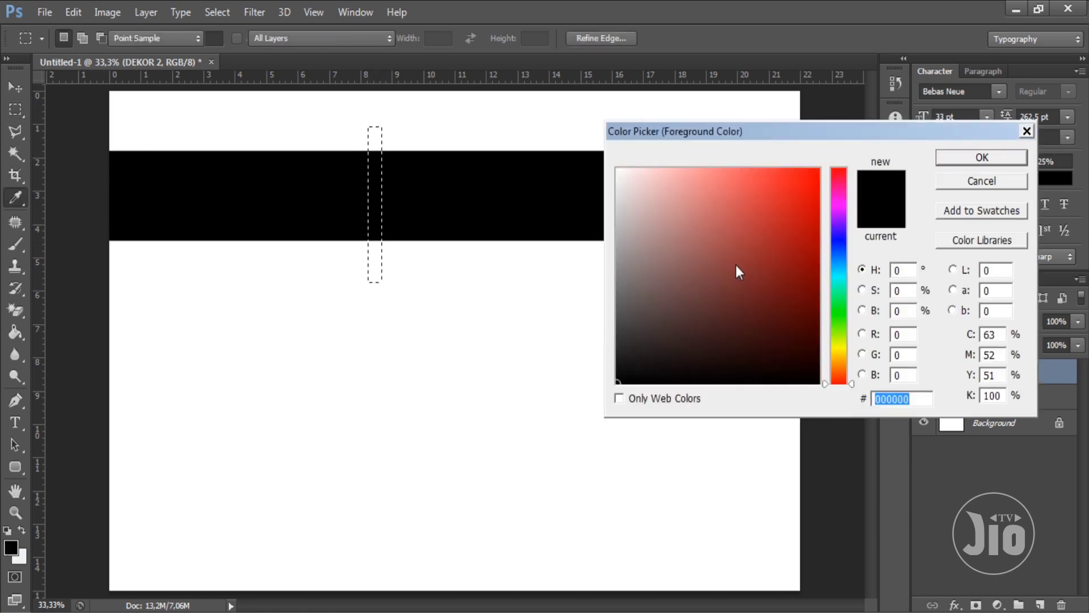
pyautogui.click(839, 252)
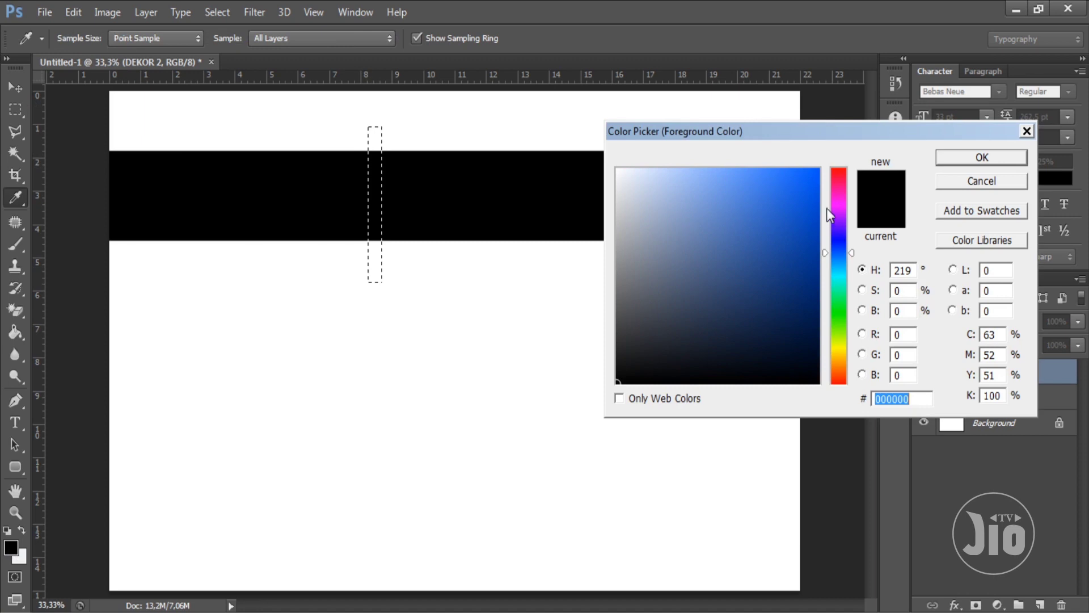
pyautogui.click(839, 248)
pyautogui.click(816, 176)
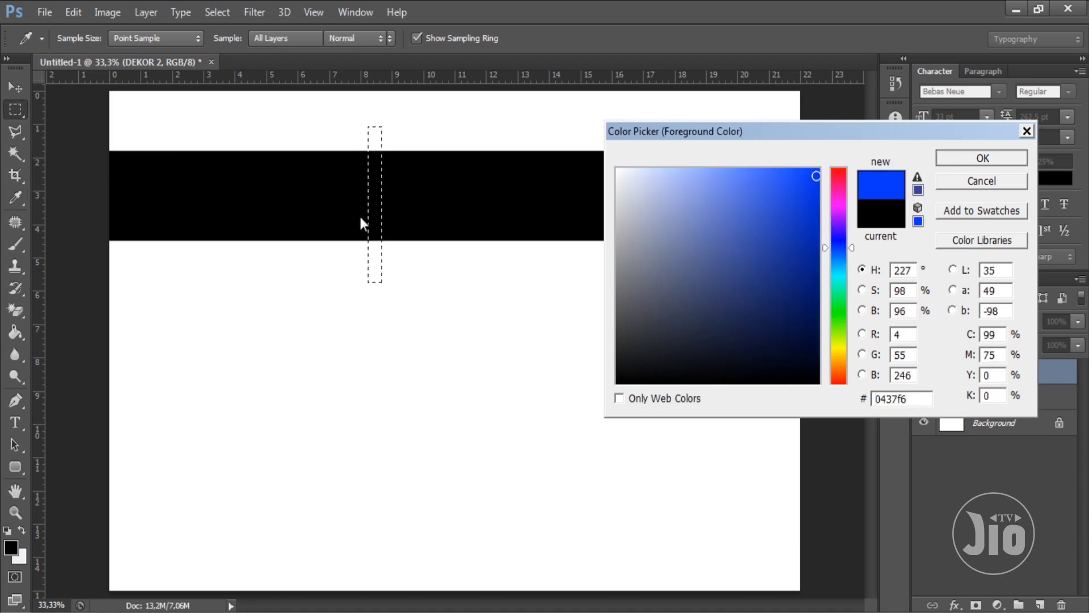
pyautogui.press('Return')
# Step: Fill the narrow strip with blue and clear the selection
pyautogui.click(15, 334)
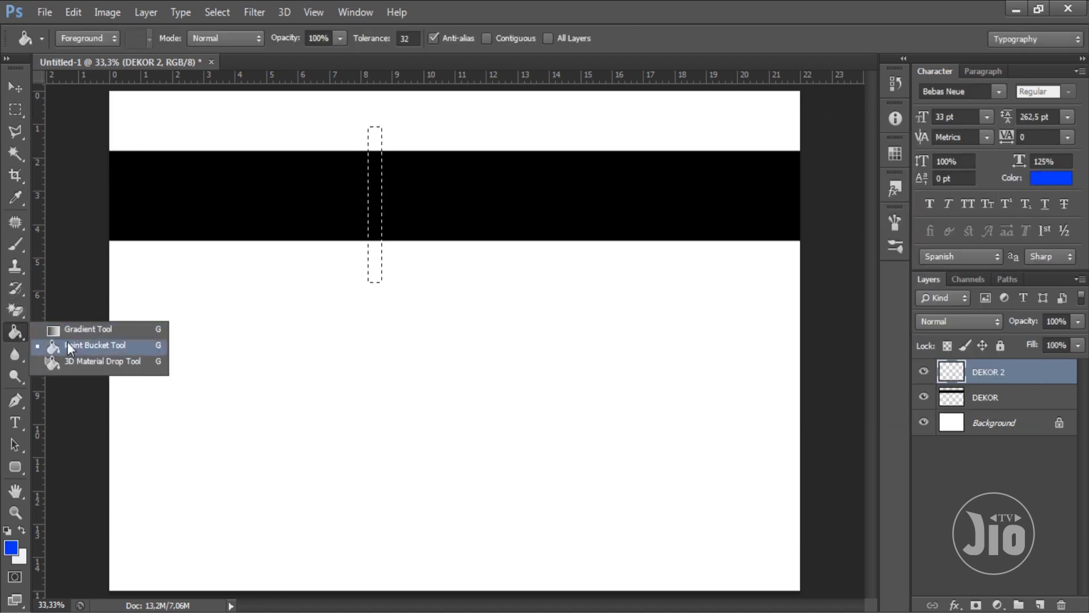
pyautogui.click(85, 345)
pyautogui.click(375, 190)
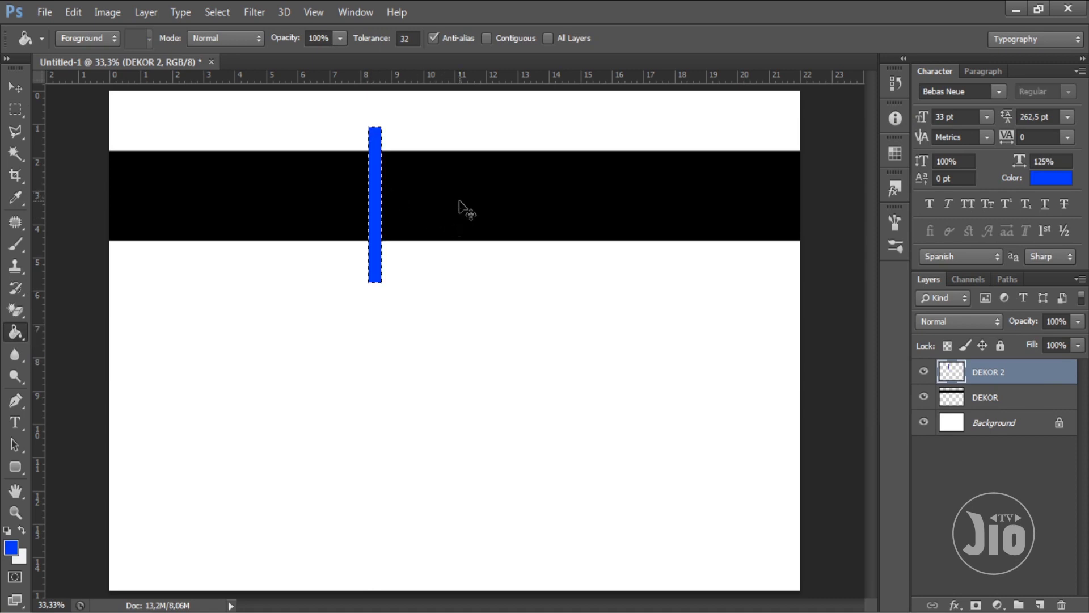
pyautogui.hotkey('ctrl', 'd')
pyautogui.click(16, 87)
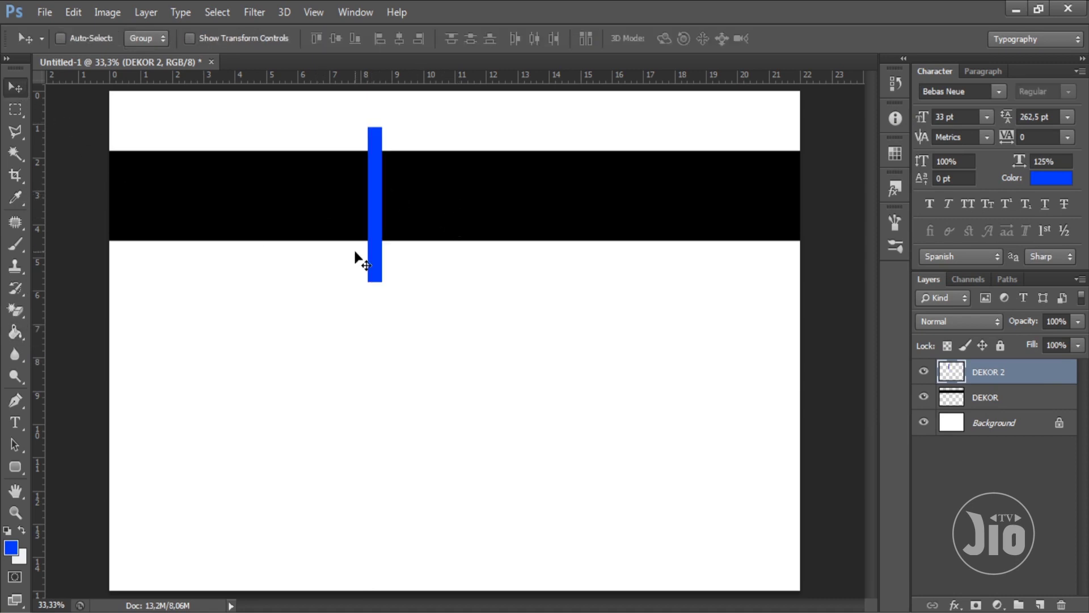
# Step: Copy the blue bar beside the original and fill the copy near-white
pyautogui.hotkey('ctrl', 'j')
pyautogui.moveTo(368, 250); pyautogui.dragTo(382, 248)
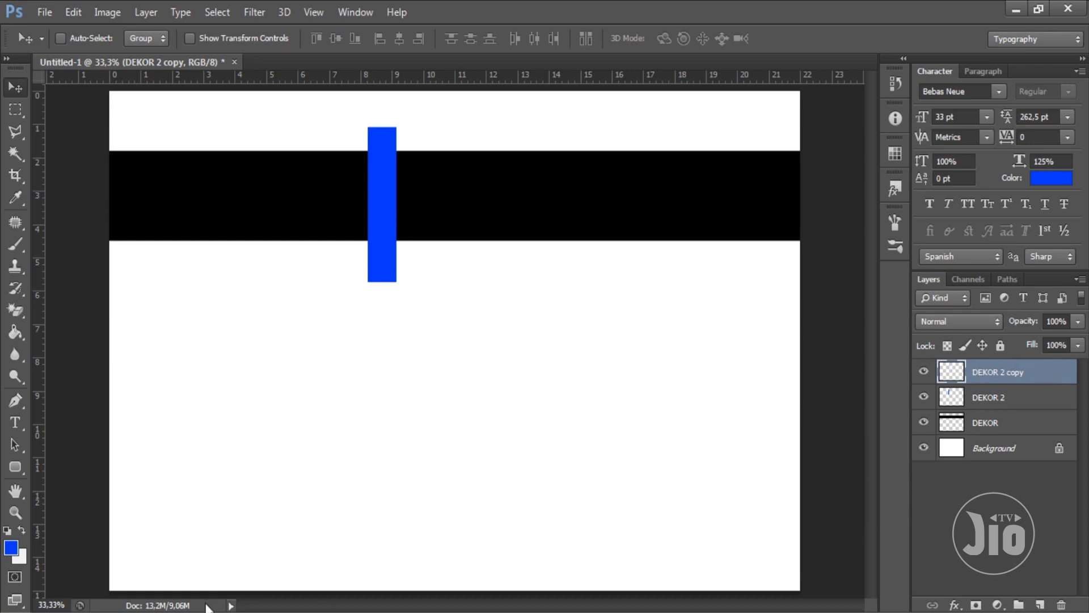
pyautogui.click(22, 529)
pyautogui.click(22, 338)
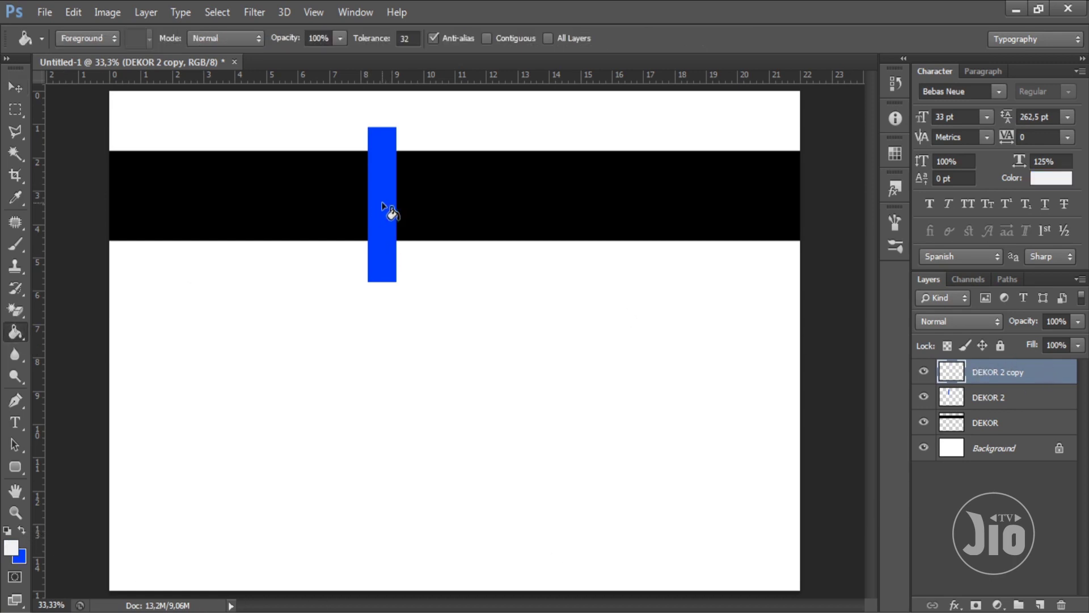
pyautogui.click(390, 216)
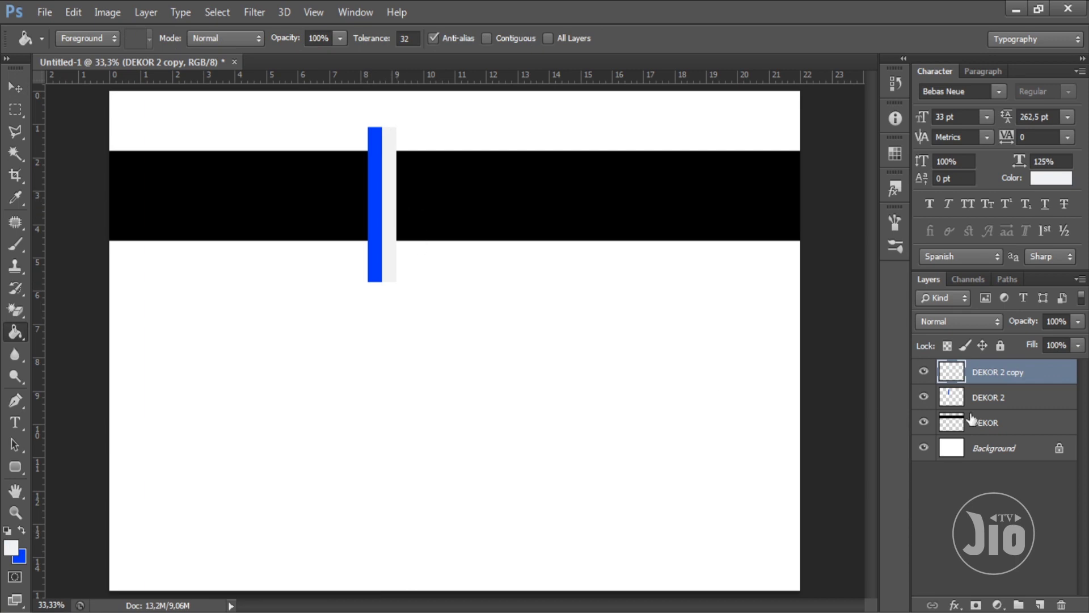
# Step: Duplicate DEKOR 2 and move the new blue bar beside the white strip
pyautogui.click(989, 400)
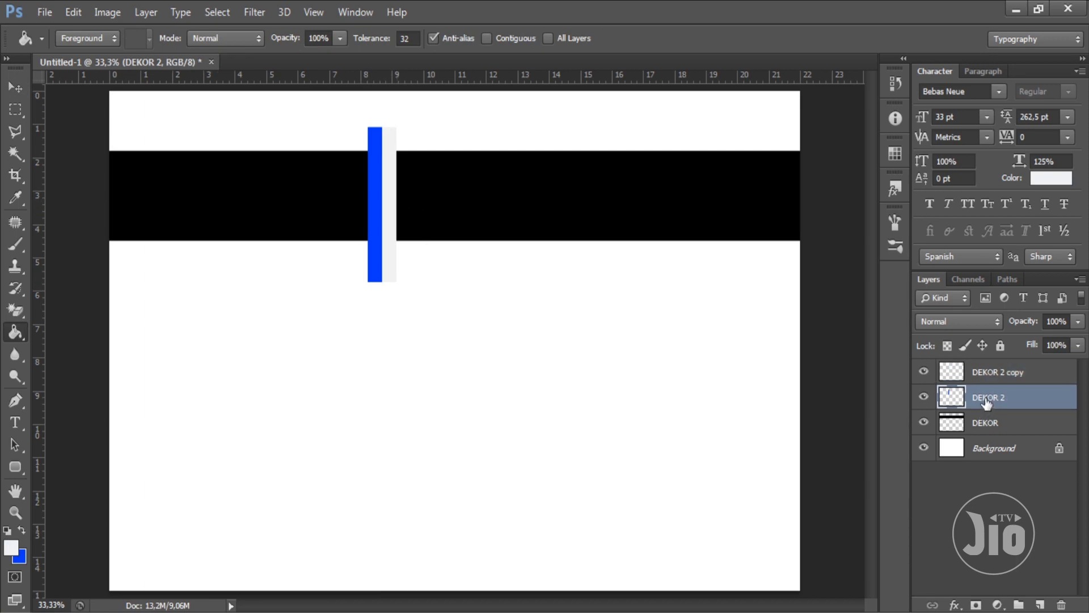
pyautogui.hotkey('ctrl', 'j')
pyautogui.click(15, 88)
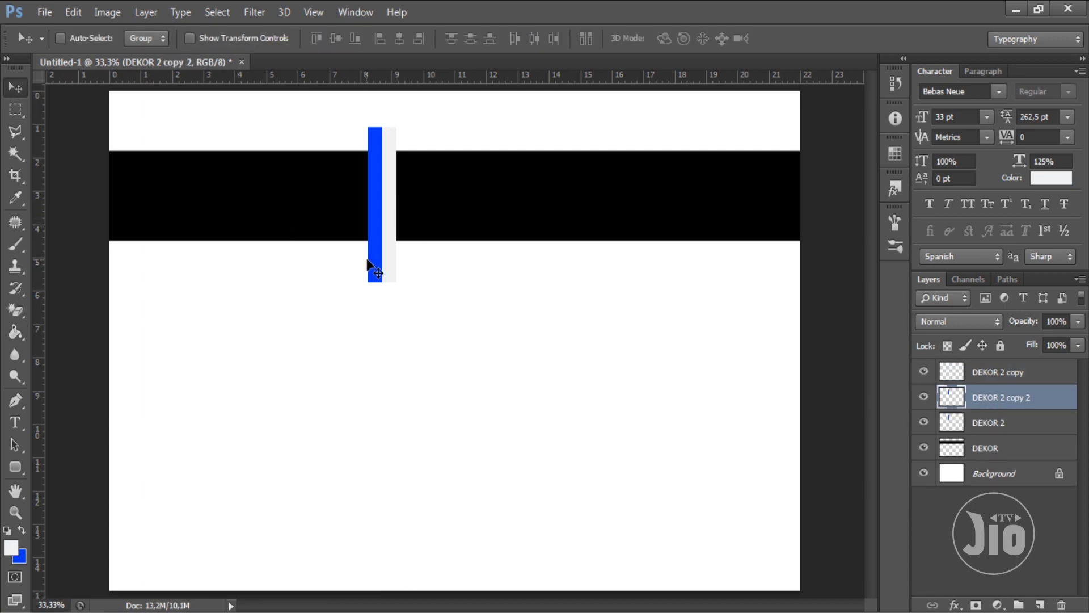
pyautogui.moveTo(365, 266); pyautogui.dragTo(394, 264)
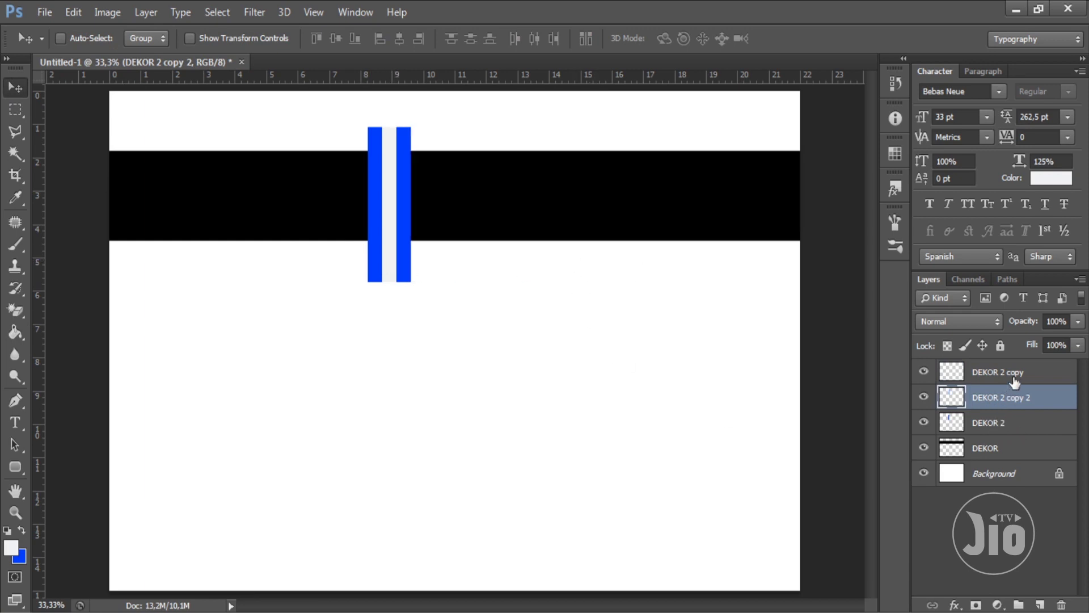
# Step: Place another light stripe beside the blue bars, show DEKOR 2, and duplicate it again
pyautogui.click(976, 378)
pyautogui.moveTo(391, 280); pyautogui.dragTo(423, 279)
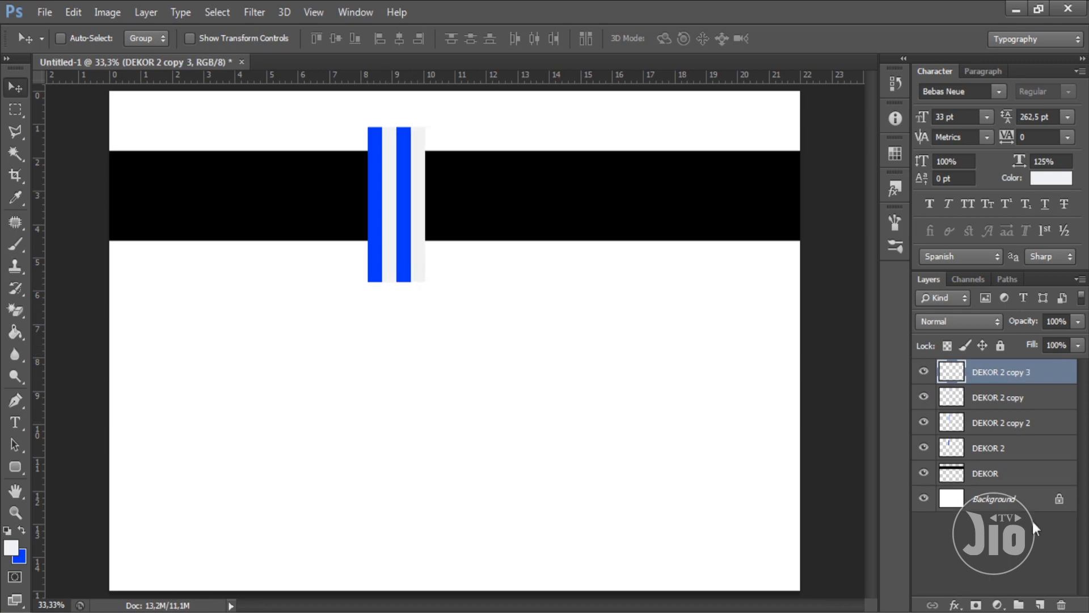
pyautogui.click(1008, 426)
pyautogui.click(924, 449)
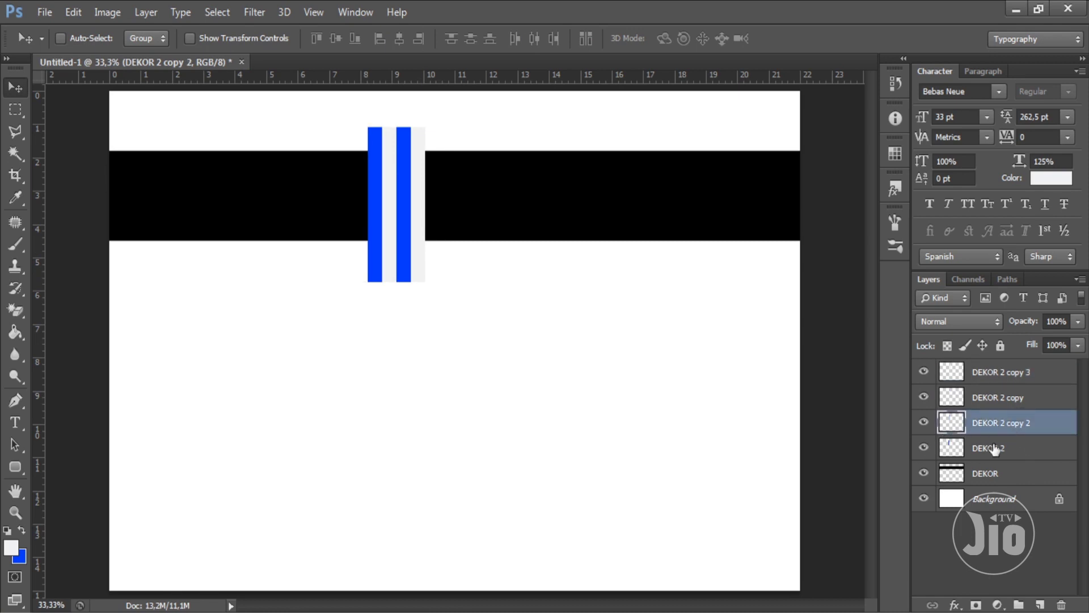
pyautogui.click(990, 448)
pyautogui.hotkey('ctrl', 'j')
# Step: Stretch the duplicated blue stripe into a wide block reaching the right canvas edge
pyautogui.moveTo(422, 276); pyautogui.dragTo(436, 277)
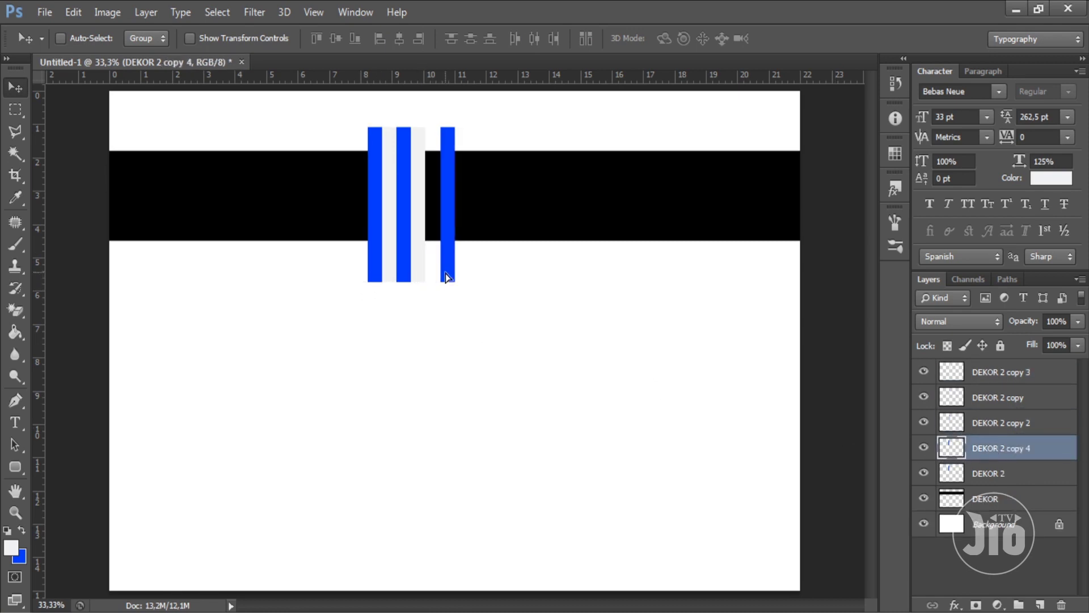
pyautogui.hotkey('ctrl', 't')
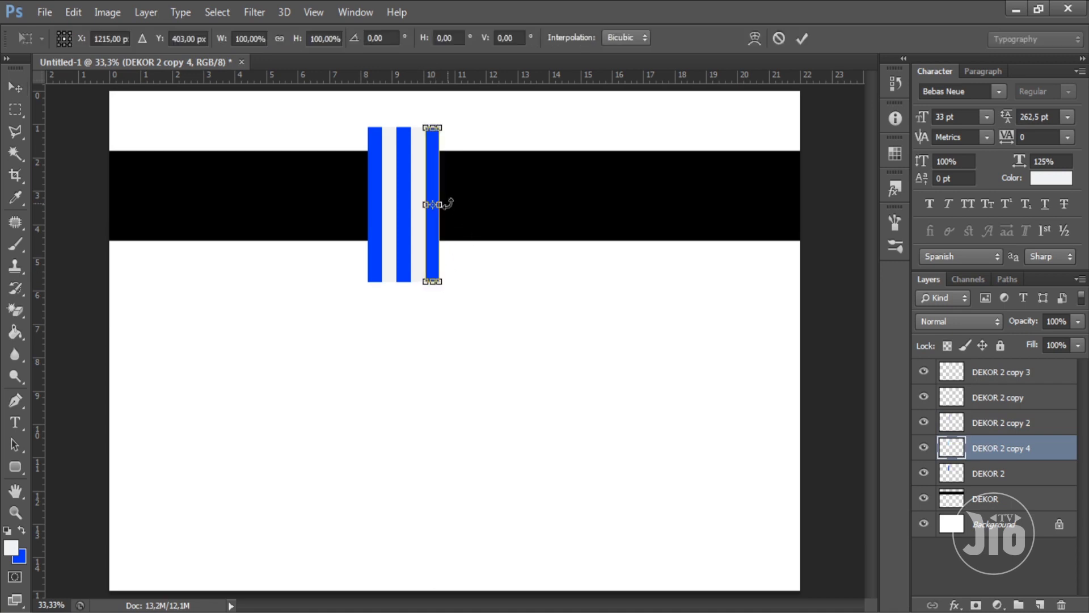
pyautogui.moveTo(440, 205)
pyautogui.mouseDown()
pyautogui.moveTo(669, 230)
pyautogui.moveTo(830, 228)
pyautogui.mouseUp()
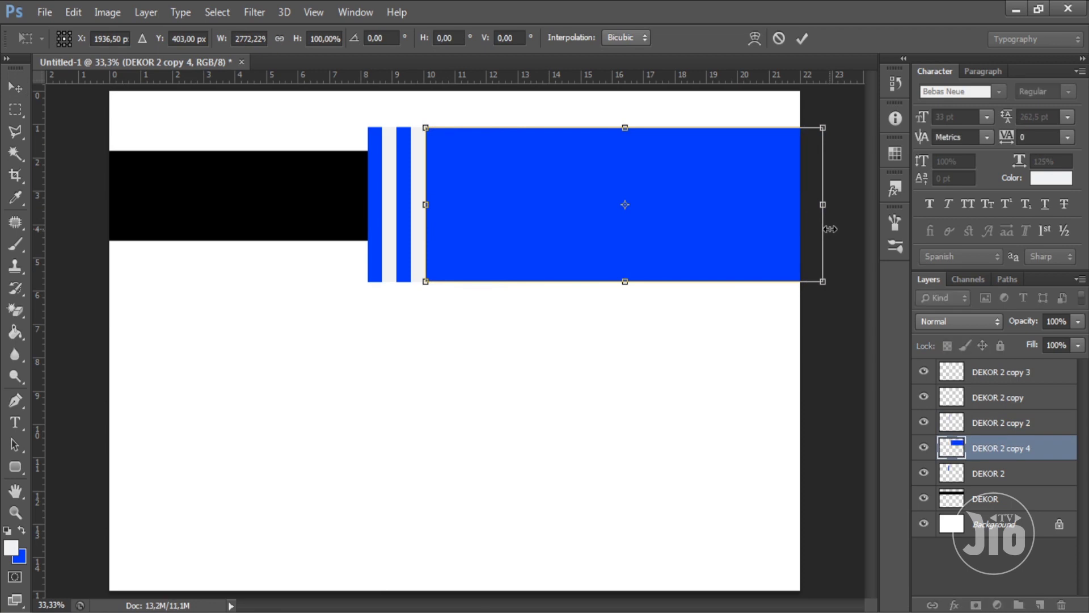
pyautogui.press('Return')
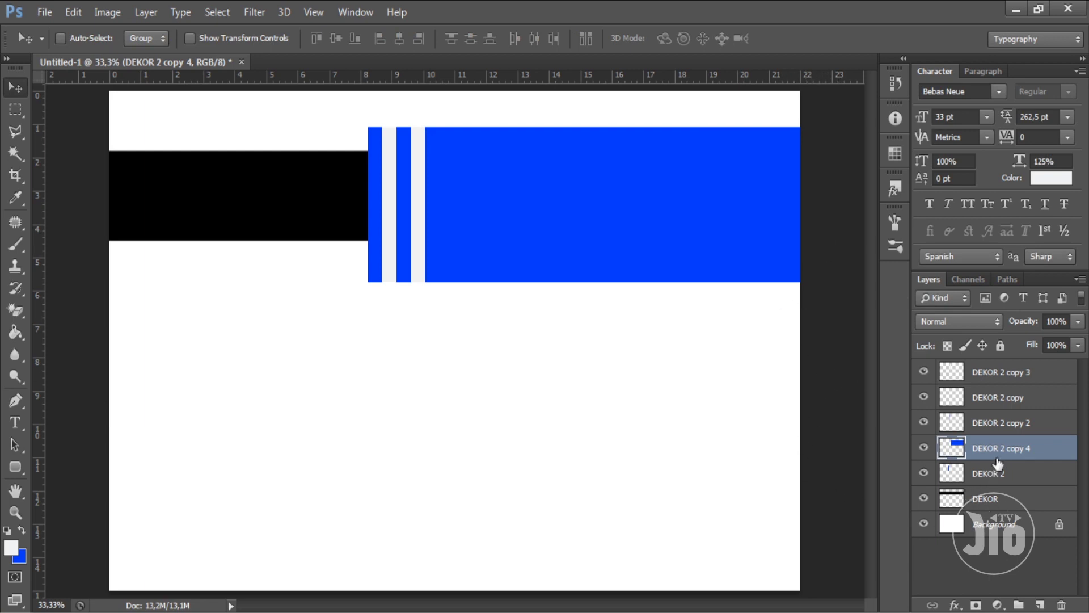
# Step: Move the wide blue layer below DEKOR 2 and rename it DEKOR panjang
pyautogui.moveTo(997, 460); pyautogui.dragTo(994, 477)
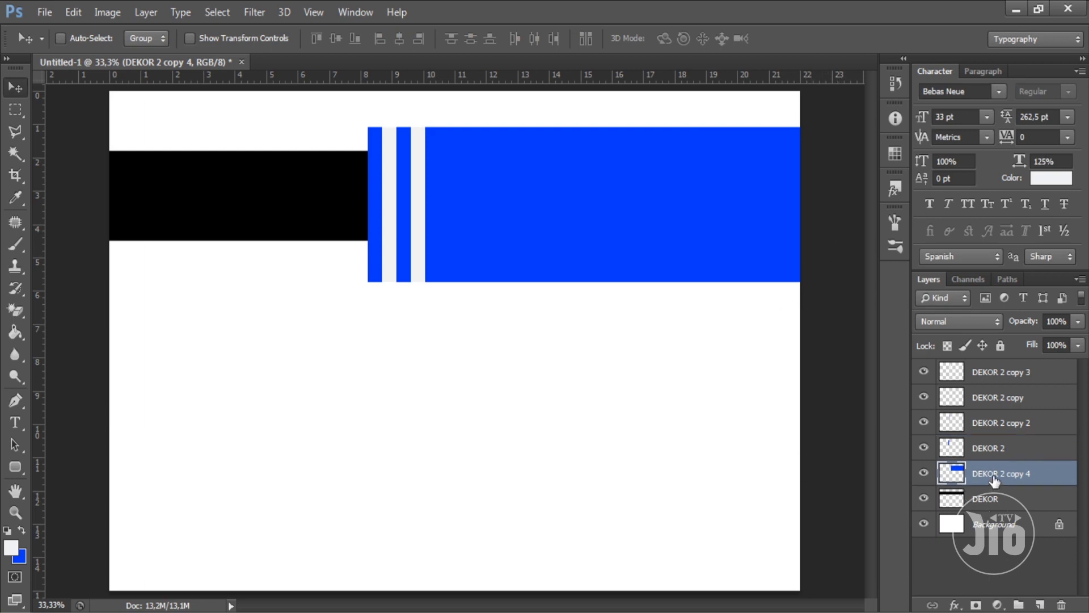
pyautogui.doubleClick(994, 474)
pyautogui.moveTo(1003, 474); pyautogui.dragTo(1064, 479)
pyautogui.write('panjang')
pyautogui.press('Return')
# Step: Clip DEKOR panjang to the black band and select all the stripe layers
pyautogui.rightClick(1009, 483)
pyautogui.click(697, 295)
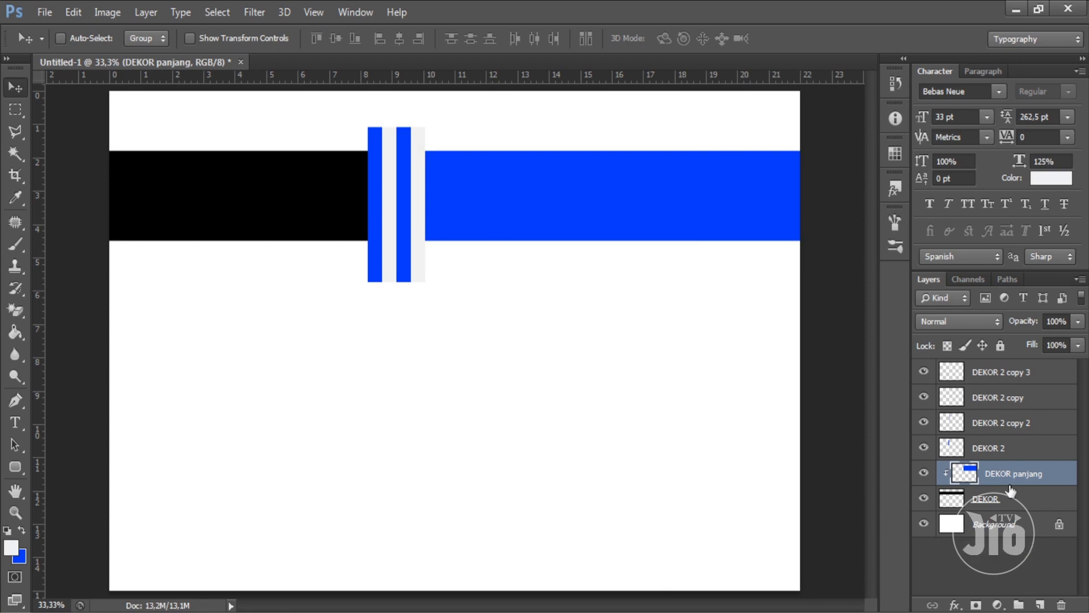
pyautogui.click(1021, 452)
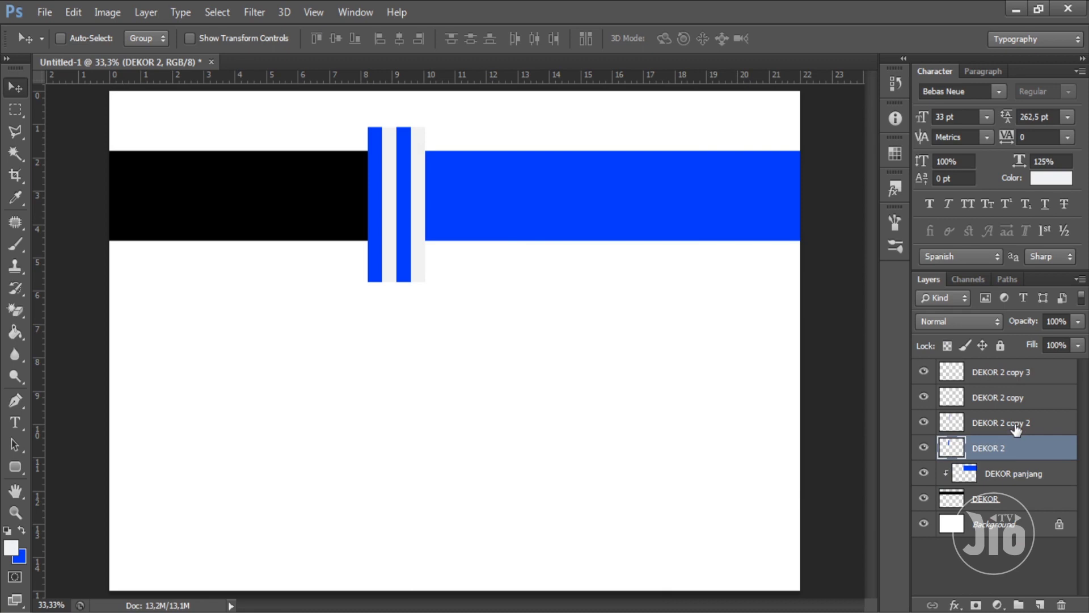
pyautogui.keyDown('shift'); pyautogui.click(1017, 377); pyautogui.keyUp('shift')
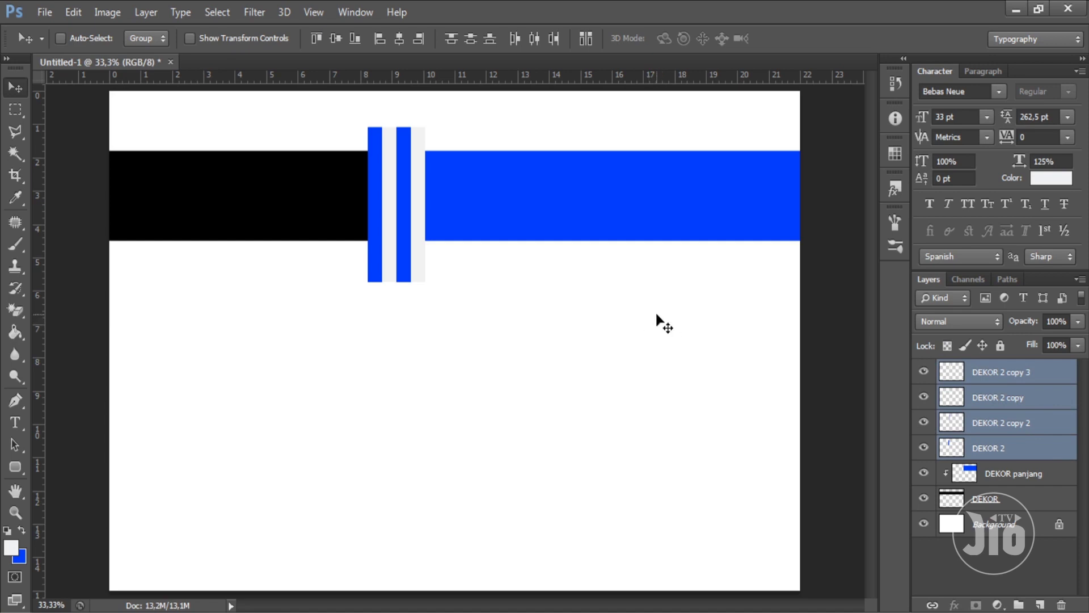
# Step: Rotate the stripes about 25° and shift them to where the bands meet
pyautogui.hotkey('ctrl', 't')
pyautogui.moveTo(479, 119); pyautogui.dragTo(540, 161)
pyautogui.moveTo(420, 184); pyautogui.dragTo(450, 182)
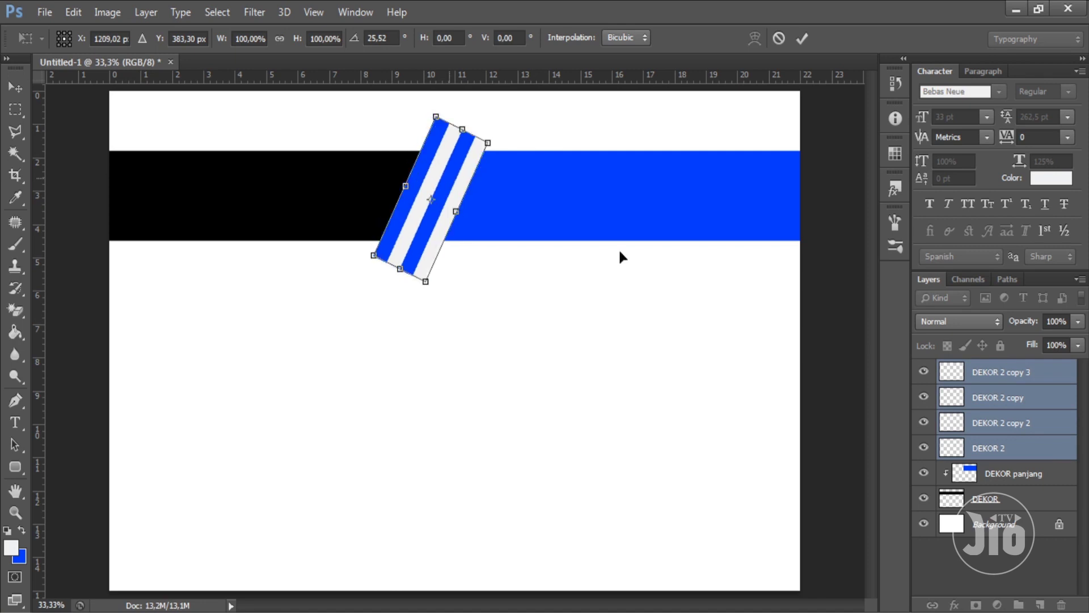
pyautogui.press('Return')
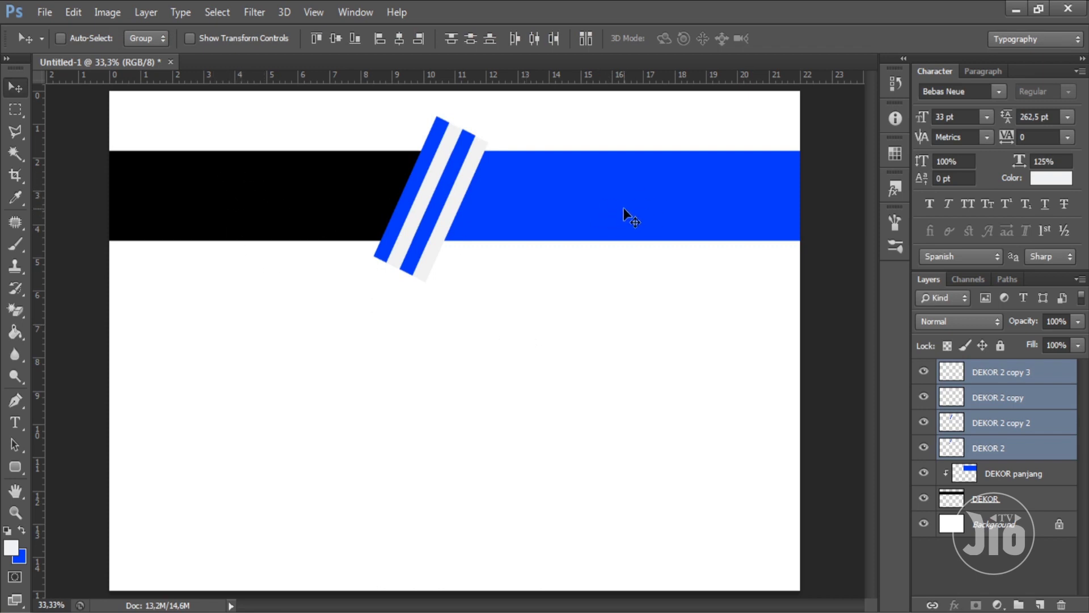
# Step: Merge the stripe layers into DEKOR 2 copy 3 and clip it to the band
pyautogui.rightClick(1021, 399)
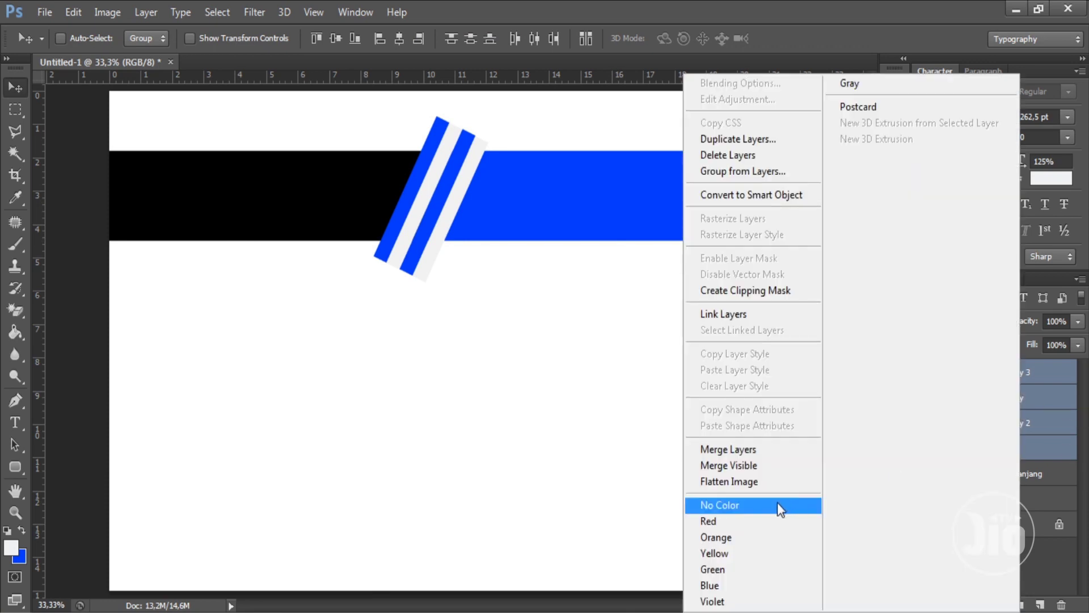
pyautogui.click(731, 448)
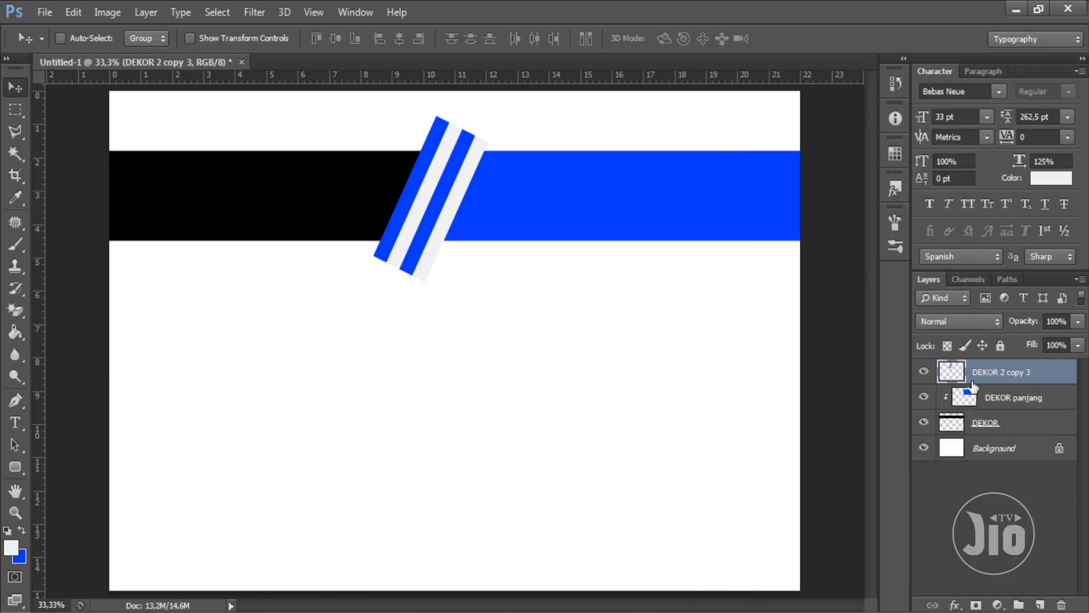
pyautogui.rightClick(1002, 383)
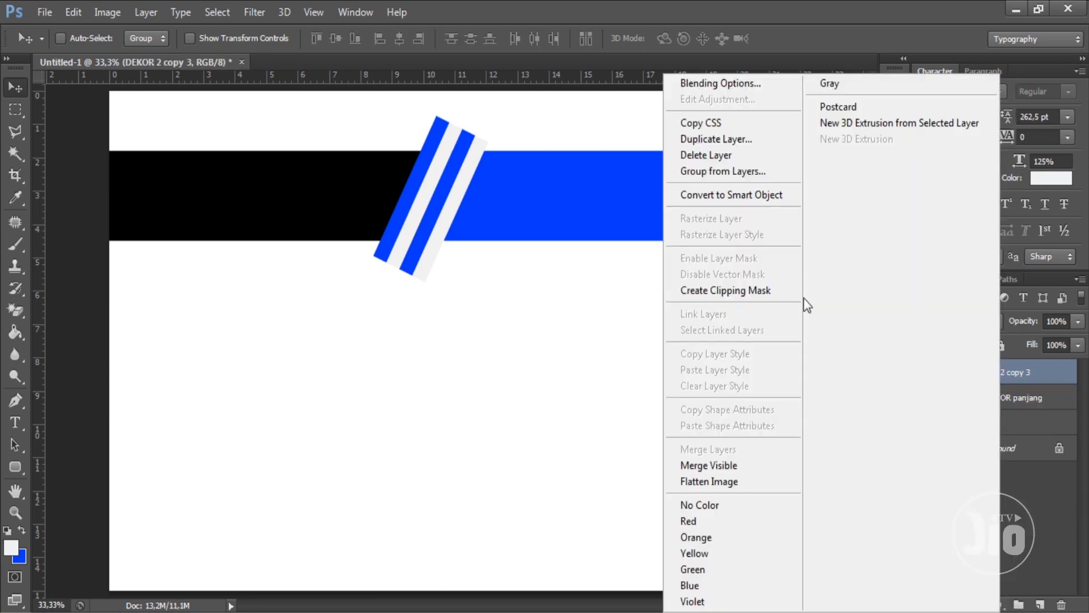
pyautogui.click(712, 288)
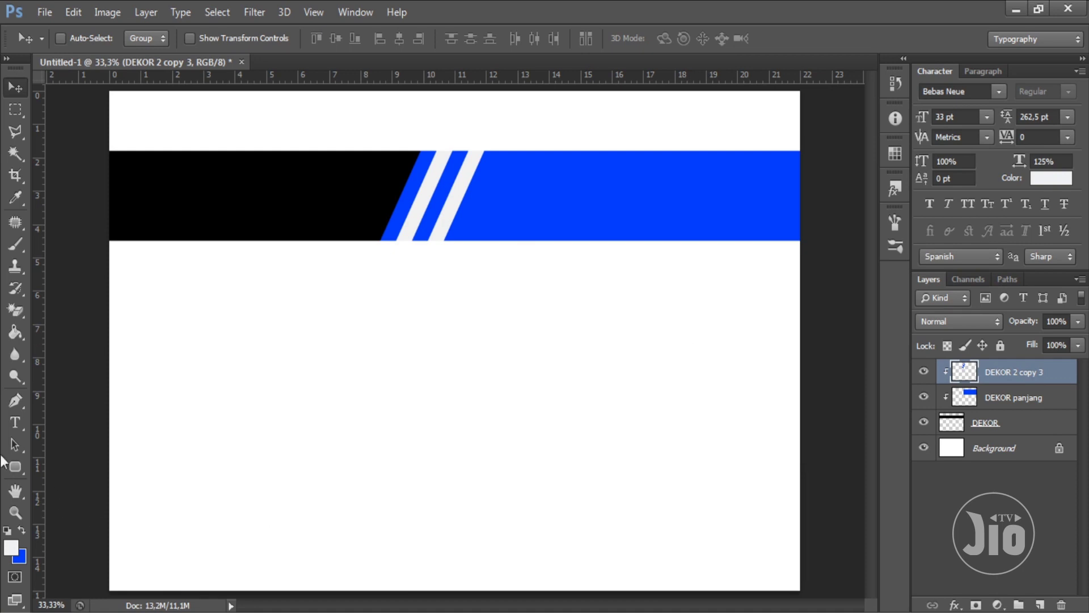
# Step: Type 2022 and set it in Arial Black
pyautogui.click(15, 422)
pyautogui.click(272, 122)
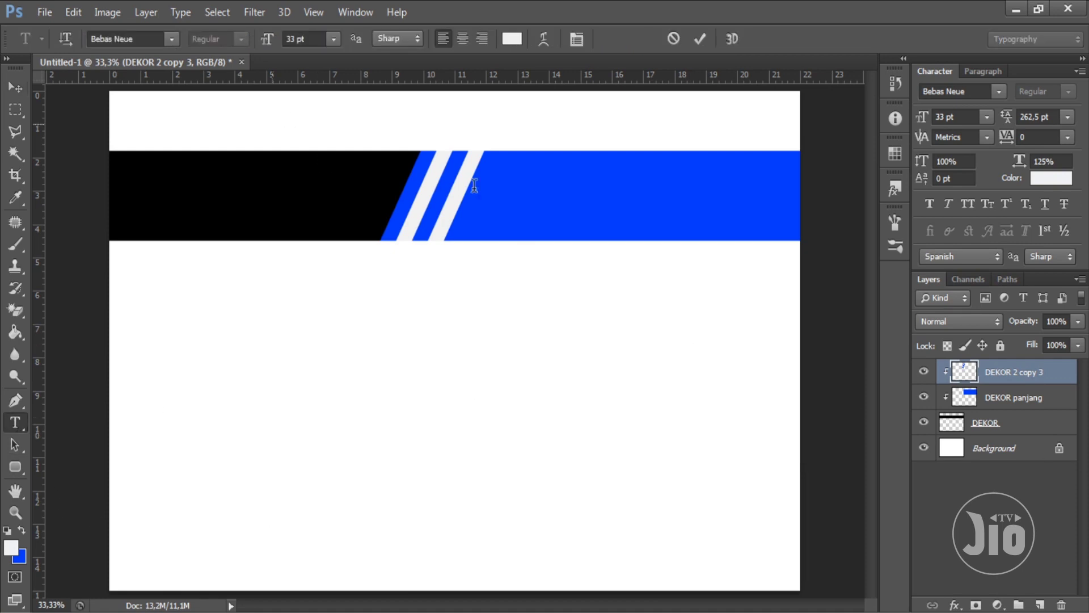
pyautogui.write('20')
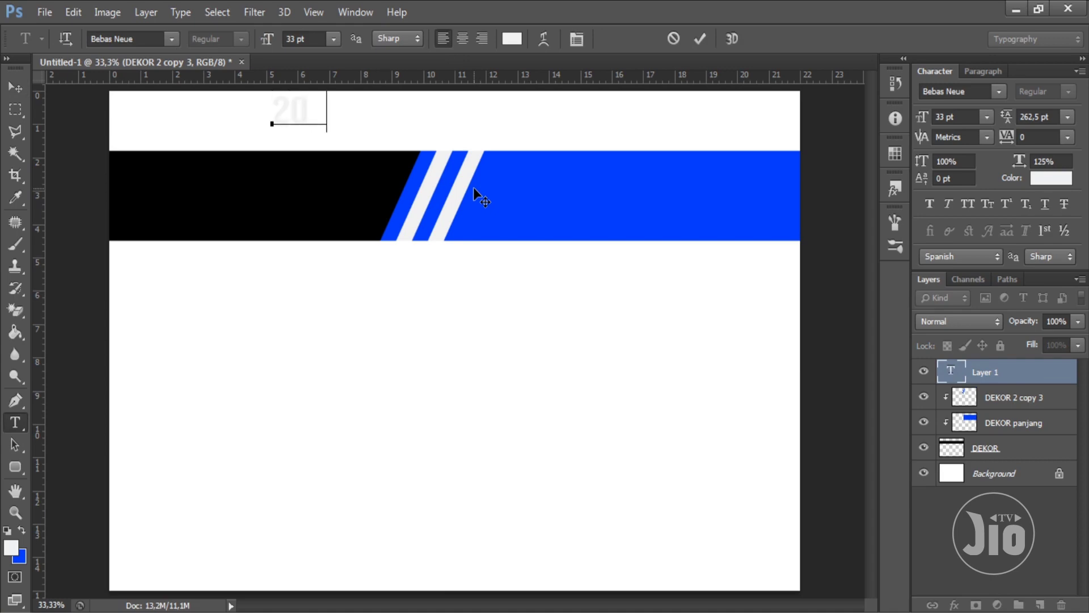
pyautogui.write('22')
pyautogui.hotkey('ctrl', 'a')
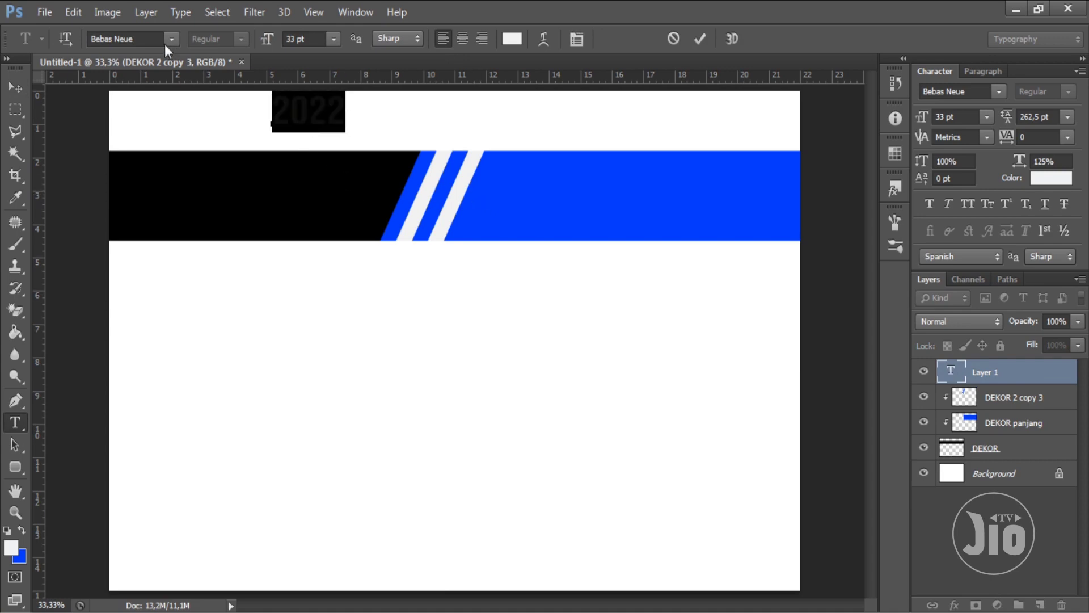
pyautogui.click(166, 40)
pyautogui.scroll(2, 270, 169)
pyautogui.scroll(2, 261, 178)
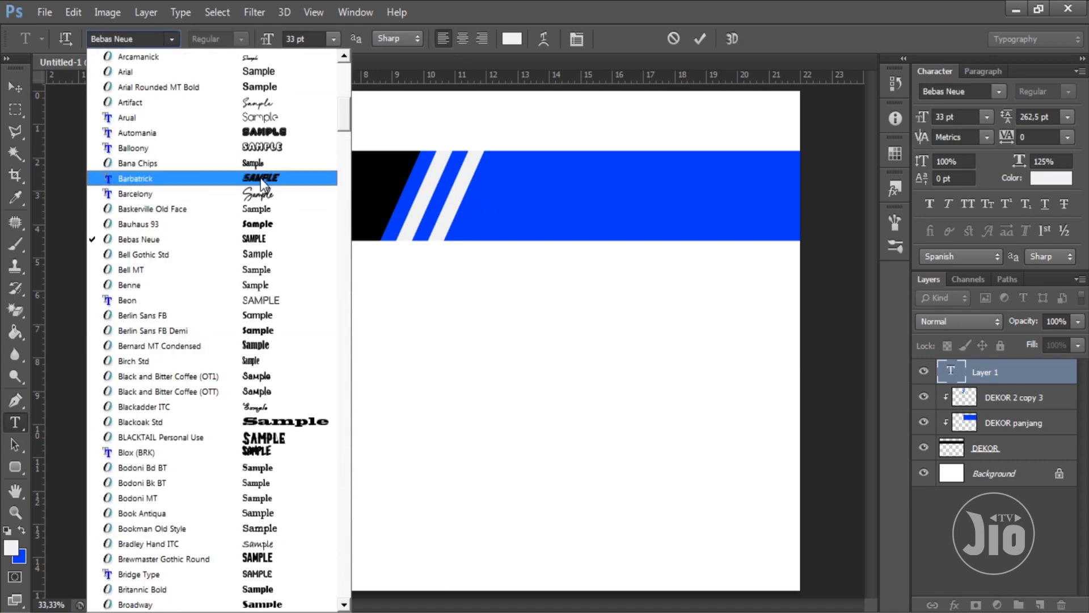
pyautogui.click(136, 72)
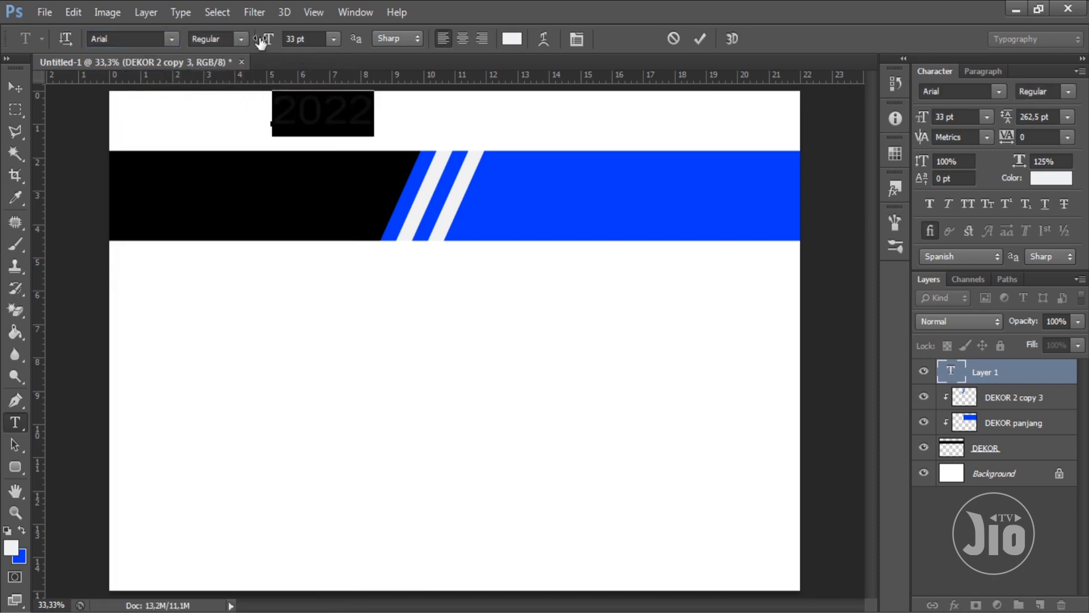
pyautogui.click(241, 39)
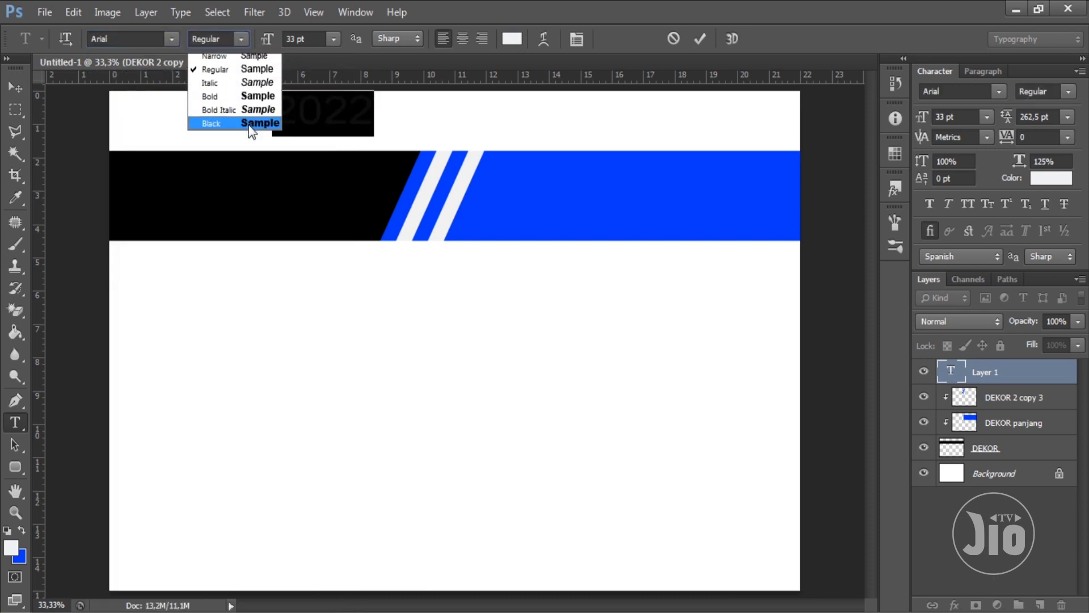
pyautogui.click(238, 125)
# Step: Move the 2022 text into the left of the black band and enlarge it
pyautogui.click(12, 85)
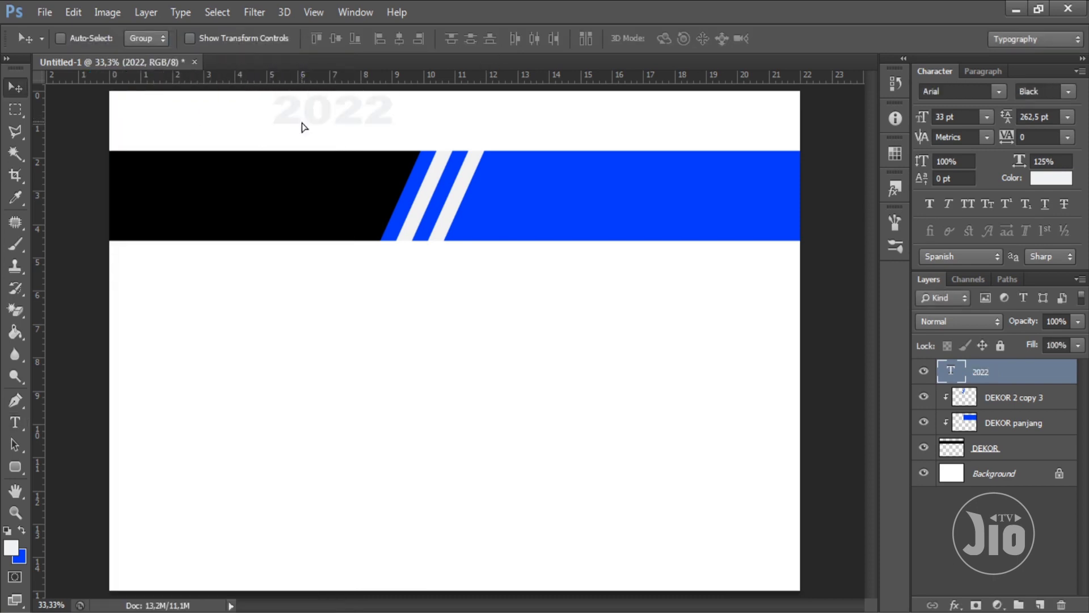
pyautogui.moveTo(301, 121); pyautogui.dragTo(229, 204)
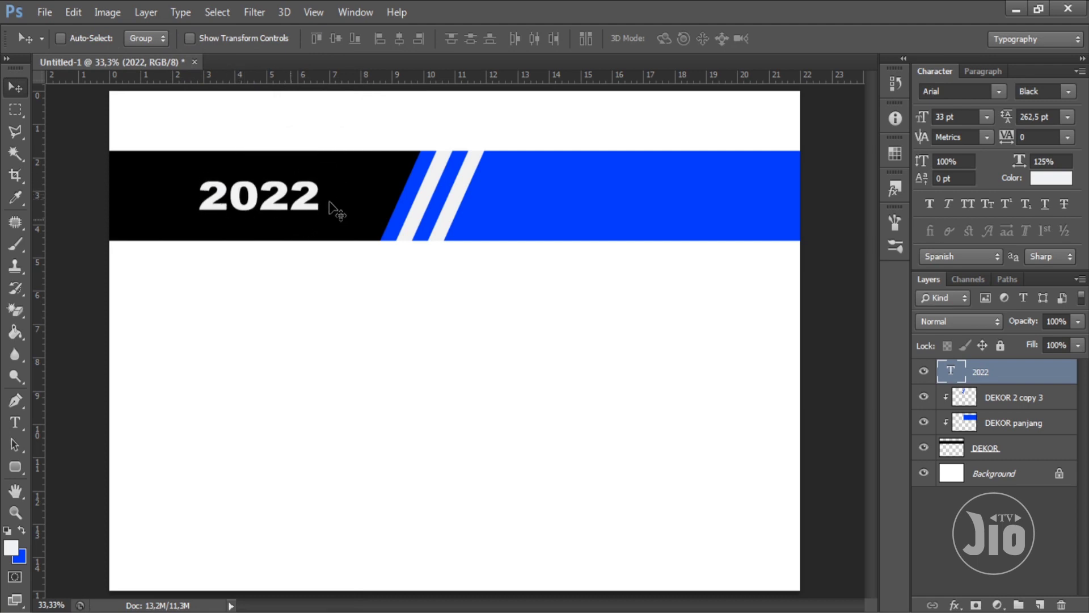
pyautogui.hotkey('ctrl', 't')
pyautogui.moveTo(321, 176); pyautogui.dragTo(347, 163)
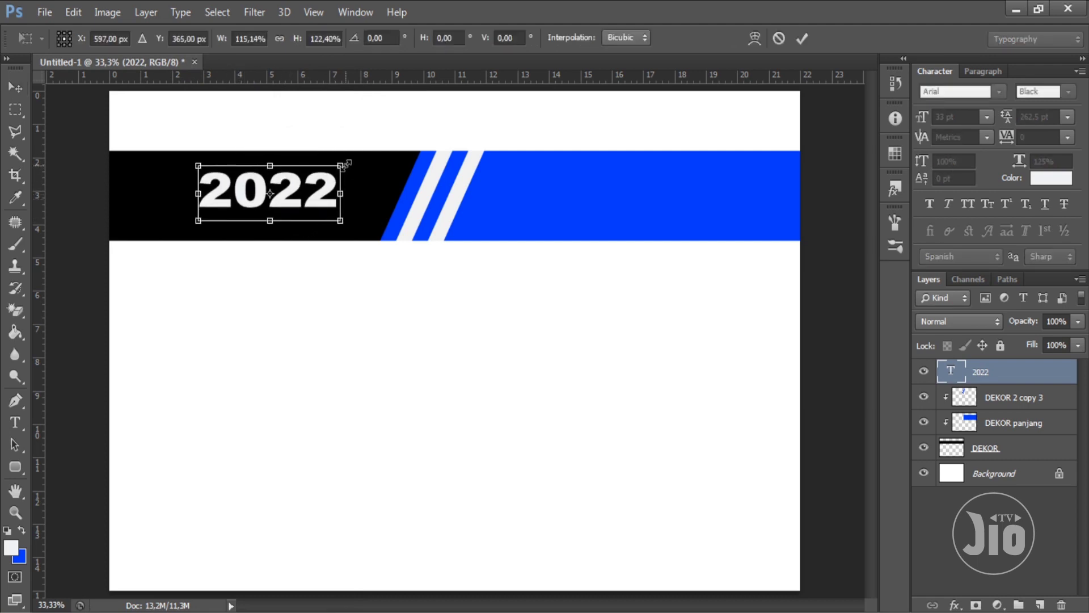
pyautogui.press('Return')
pyautogui.moveTo(288, 207); pyautogui.dragTo(282, 207)
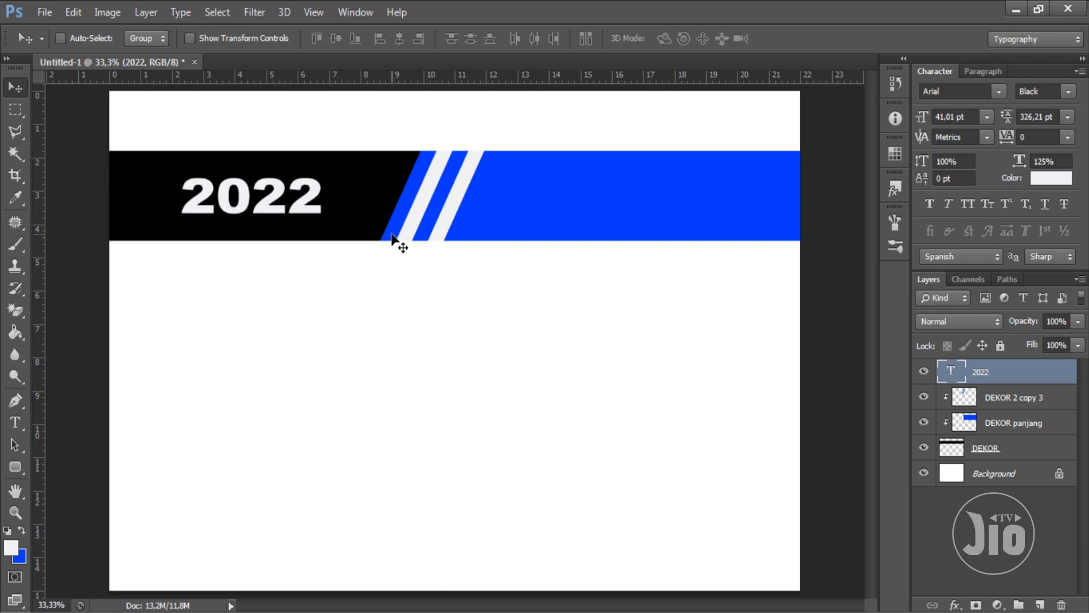
# Step: Duplicate the 2022 text onto the blue band and change it to 01
pyautogui.hotkey('ctrl', 'j')
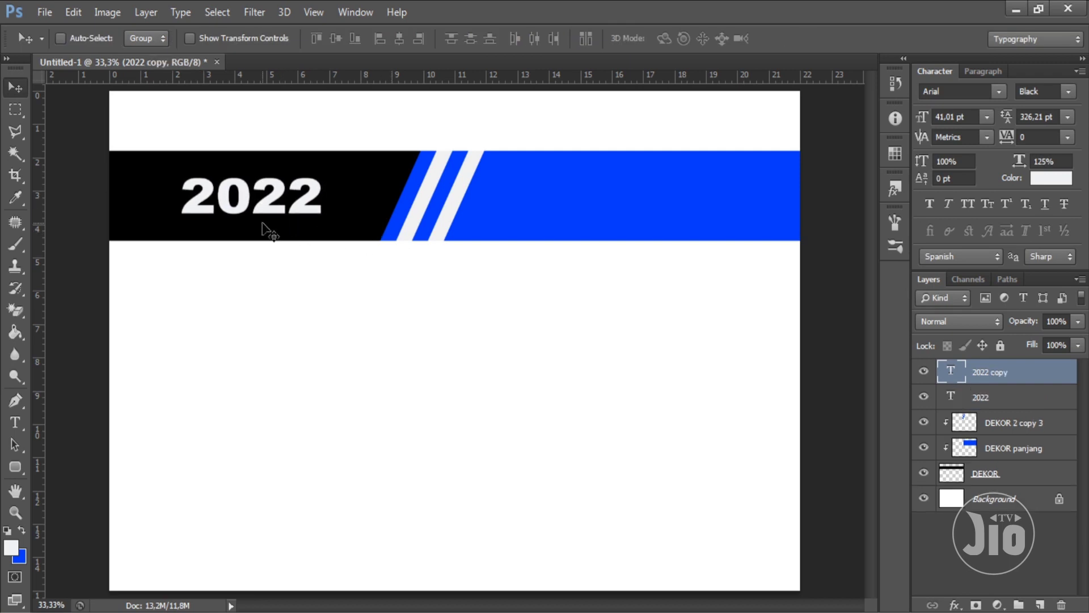
pyautogui.moveTo(262, 224); pyautogui.dragTo(626, 243)
pyautogui.press('t')
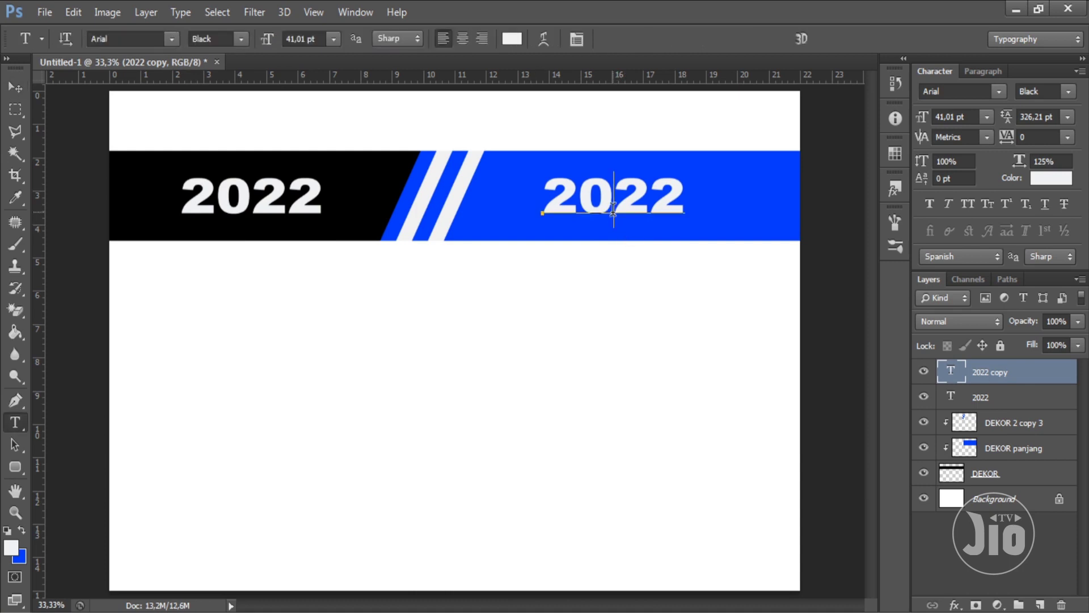
pyautogui.doubleClick(613, 207)
pyautogui.write('01')
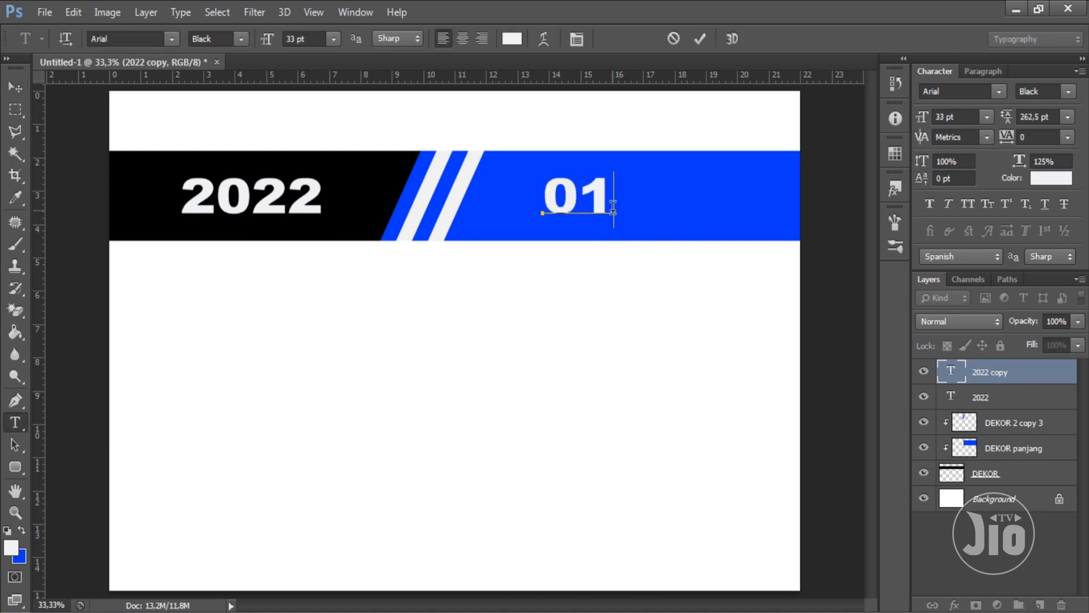
pyautogui.click(15, 87)
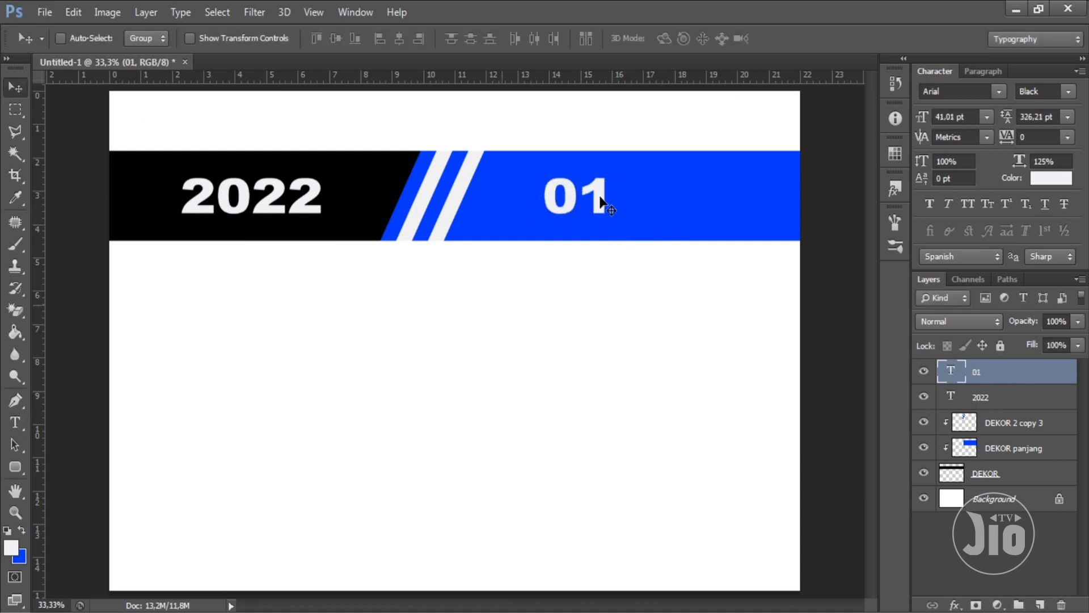
# Step: Enlarge 01, shift it right in the blue band, and set opacity to about 57%
pyautogui.hotkey('ctrl', 't')
pyautogui.moveTo(615, 170); pyautogui.dragTo(642, 161)
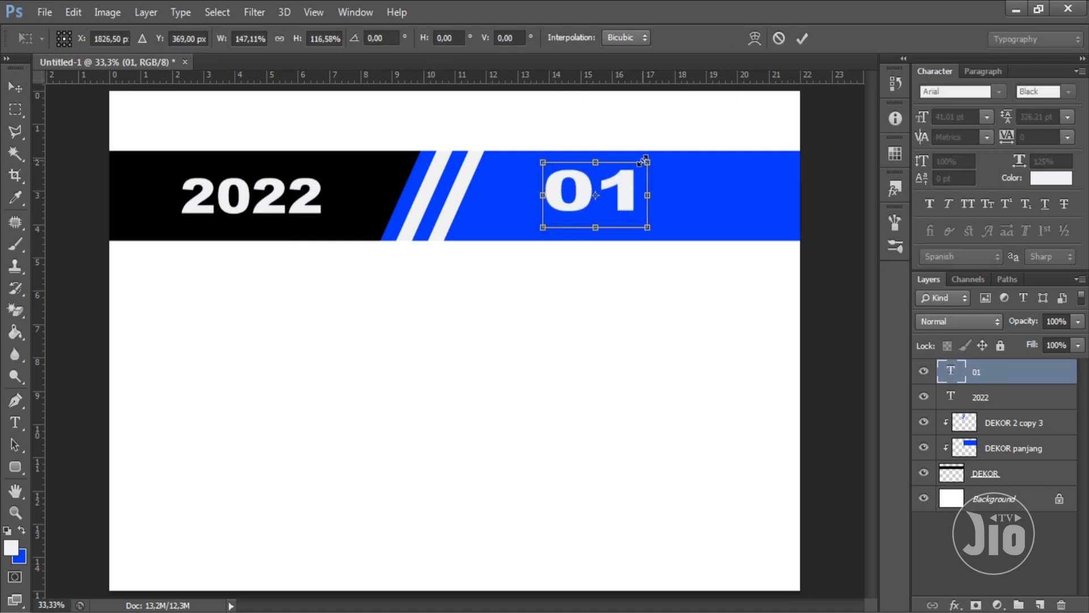
pyautogui.press('Return')
pyautogui.moveTo(611, 203); pyautogui.dragTo(656, 210)
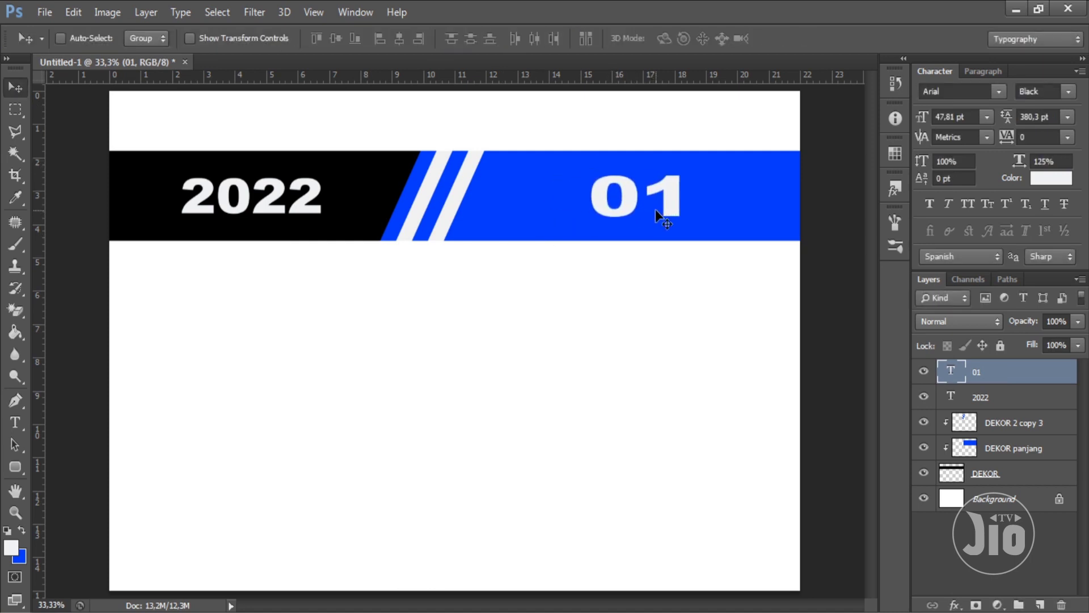
pyautogui.click(1076, 322)
pyautogui.moveTo(1036, 341)
pyautogui.mouseDown()
pyautogui.moveTo(1022, 342)
pyautogui.moveTo(1043, 336)
pyautogui.mouseUp()
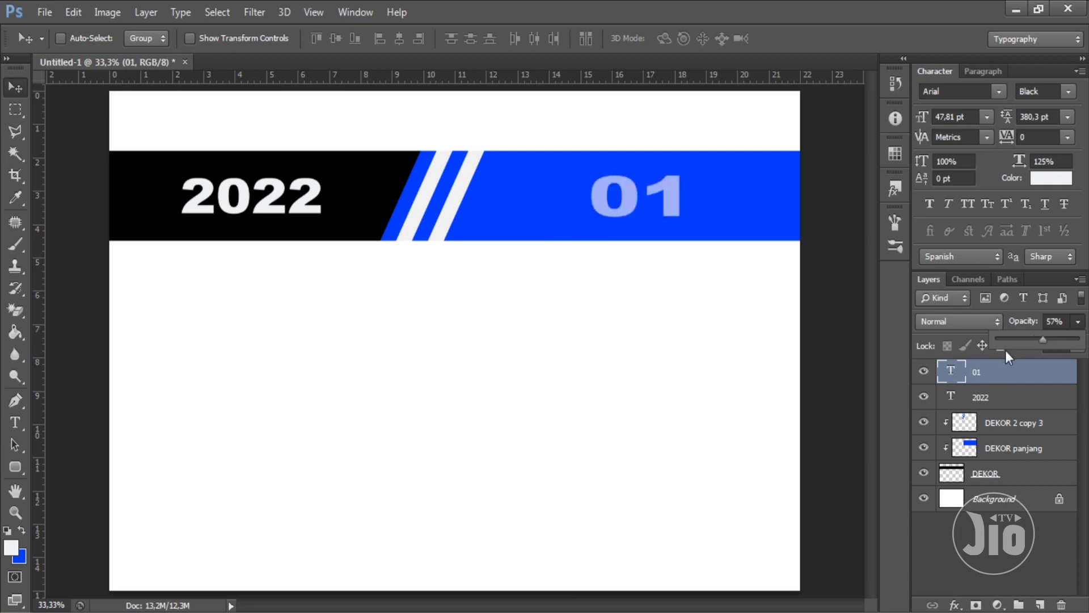
pyautogui.click(19, 111)
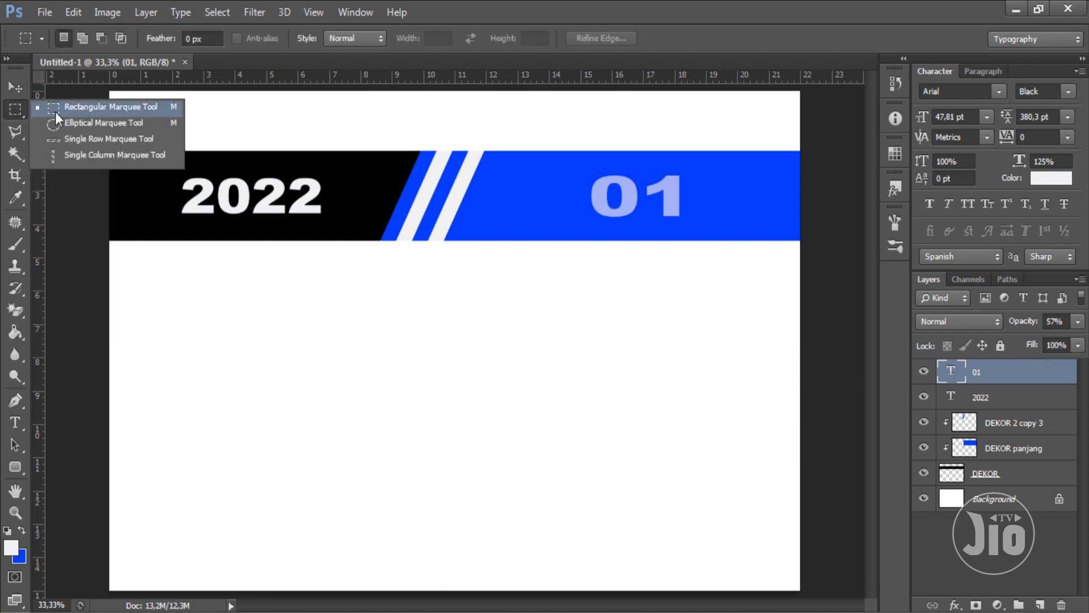
# Step: Fill a strip above the blue band's right end with black on a new layer DEKOR atas
pyautogui.click(56, 112)
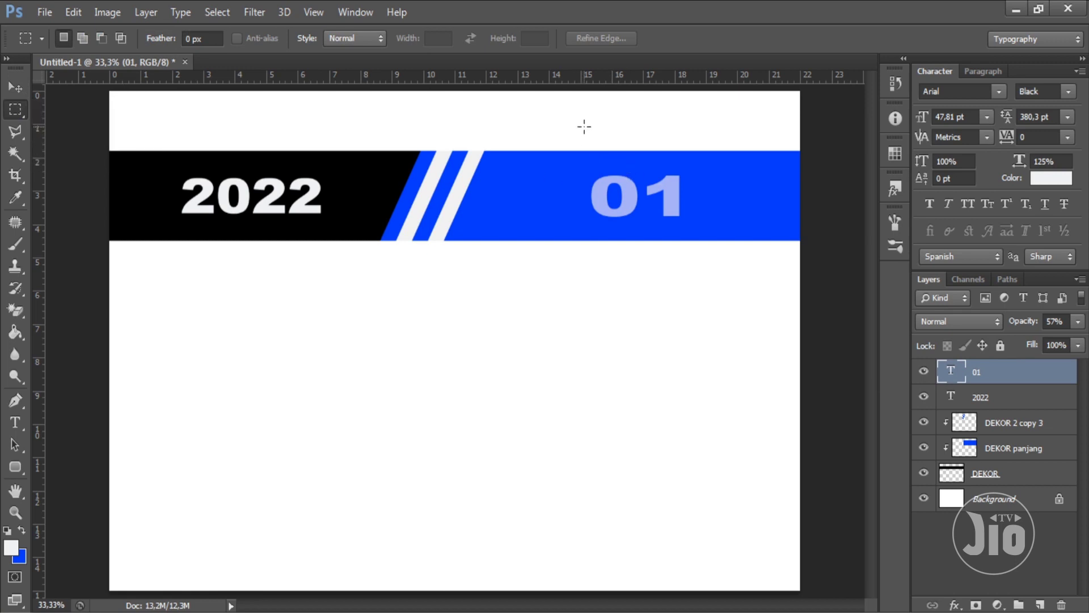
pyautogui.moveTo(580, 127); pyautogui.dragTo(809, 158)
pyautogui.click(1039, 605)
pyautogui.doubleClick(984, 372)
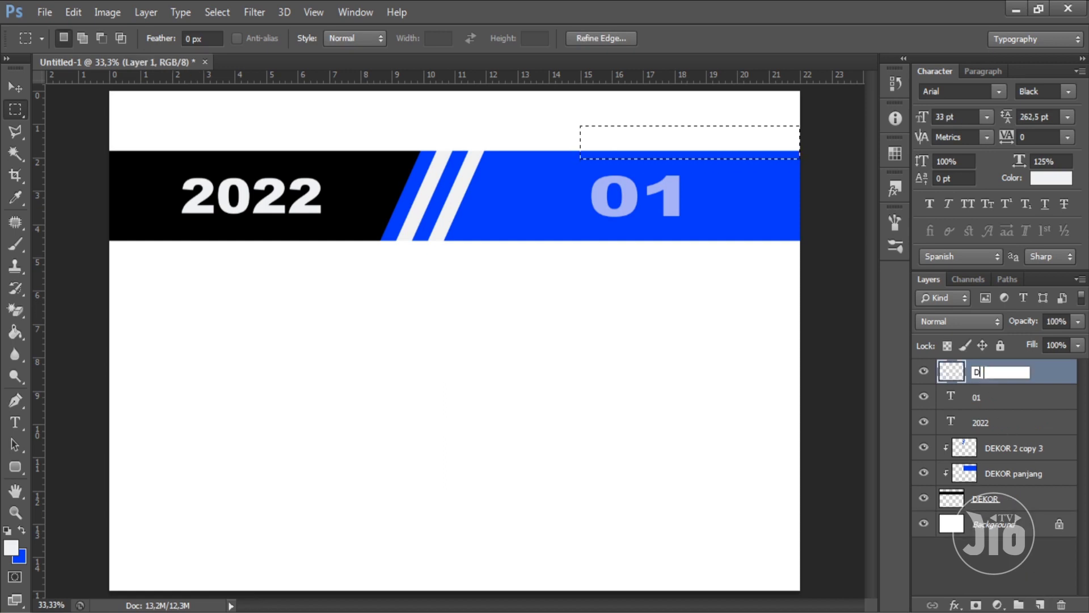
pyautogui.write('DEKOR atas')
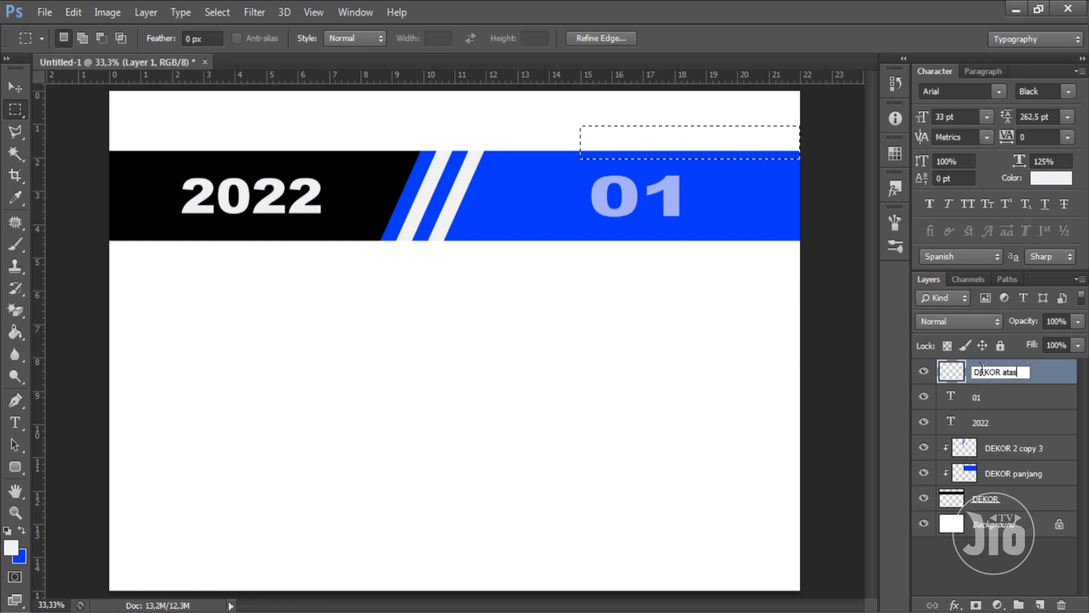
pyautogui.press('Return')
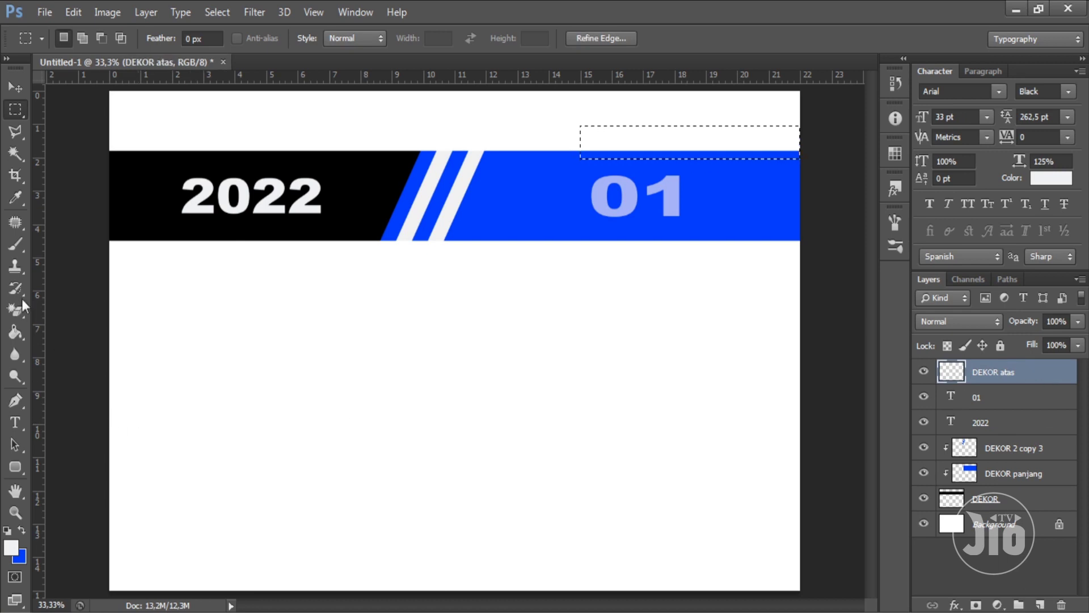
pyautogui.click(17, 331)
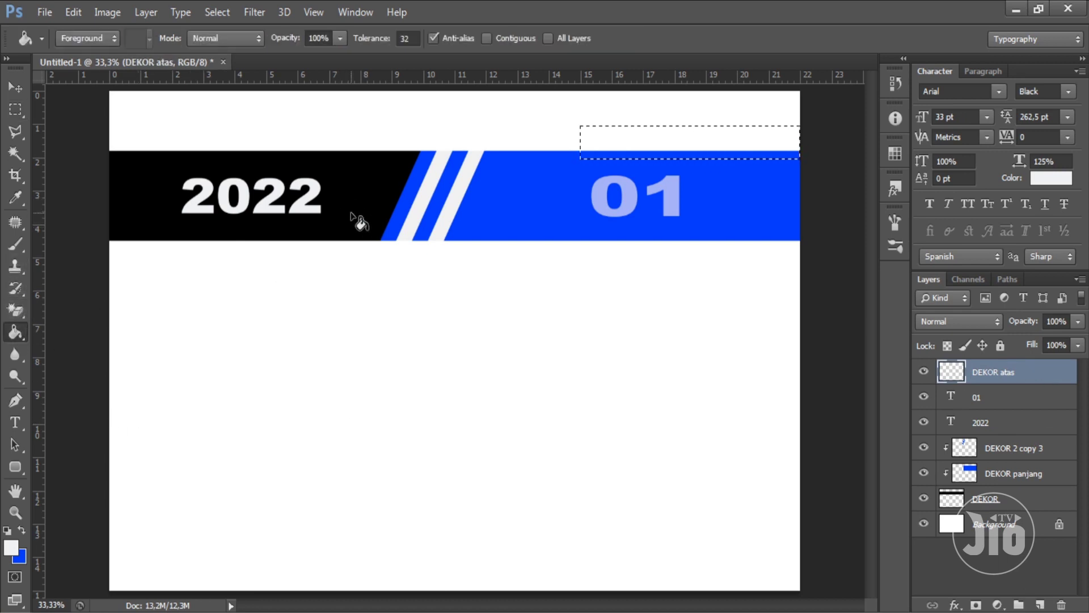
pyautogui.keyDown('alt'); pyautogui.click(370, 183); pyautogui.keyUp('alt')
pyautogui.click(598, 143)
pyautogui.hotkey('ctrl', 'd')
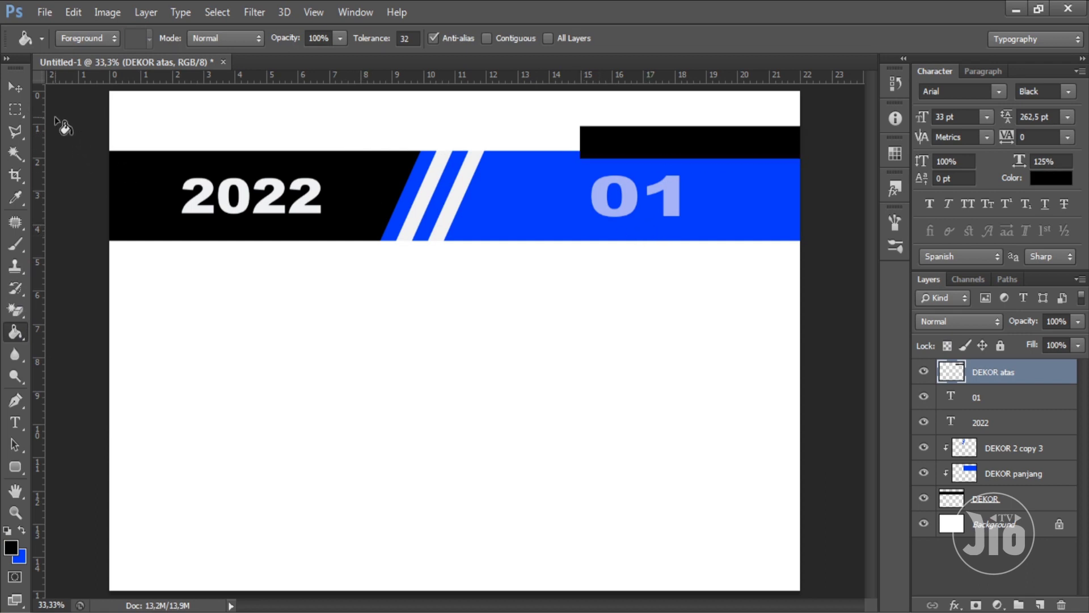
# Step: Cut a triangle off the bar's left end for a slant and move DEKOR atas below DEKOR
pyautogui.click(16, 131)
pyautogui.click(578, 161)
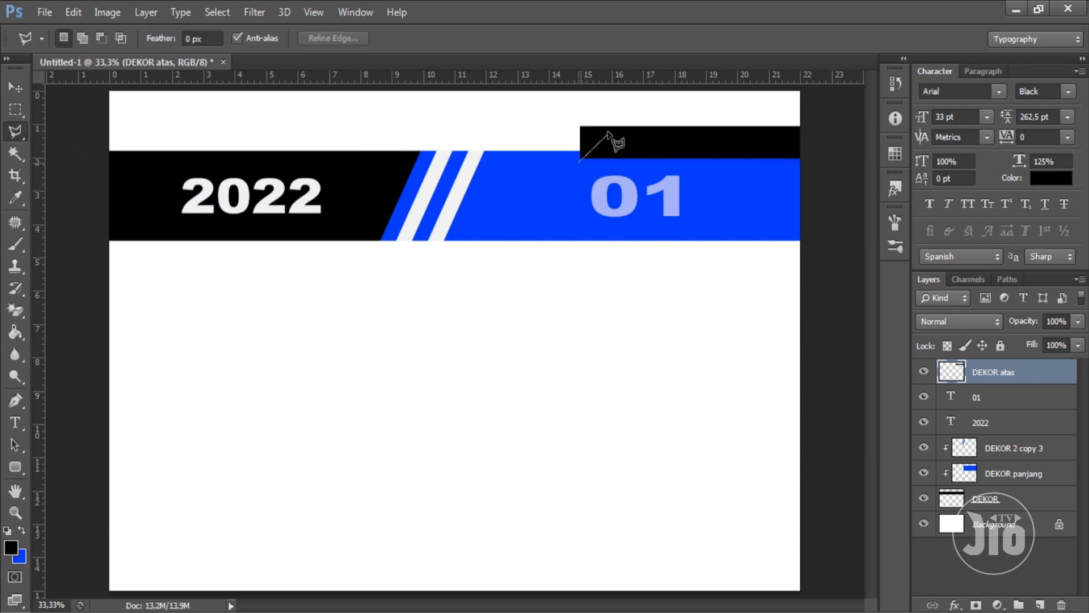
pyautogui.click(618, 114)
pyautogui.doubleClick(561, 114)
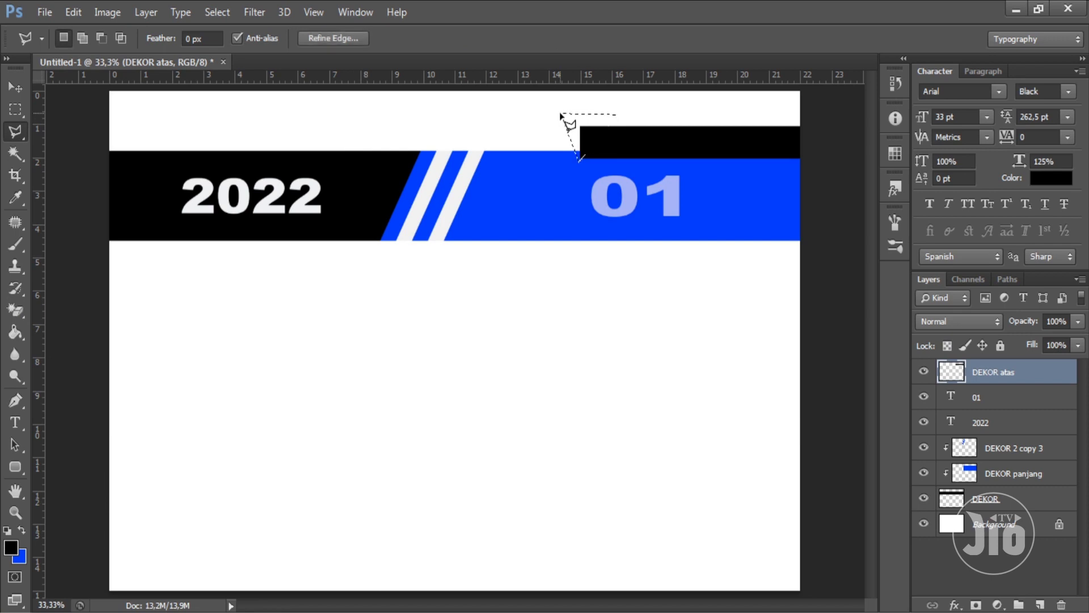
pyautogui.press('Delete')
pyautogui.hotkey('ctrl', 'd')
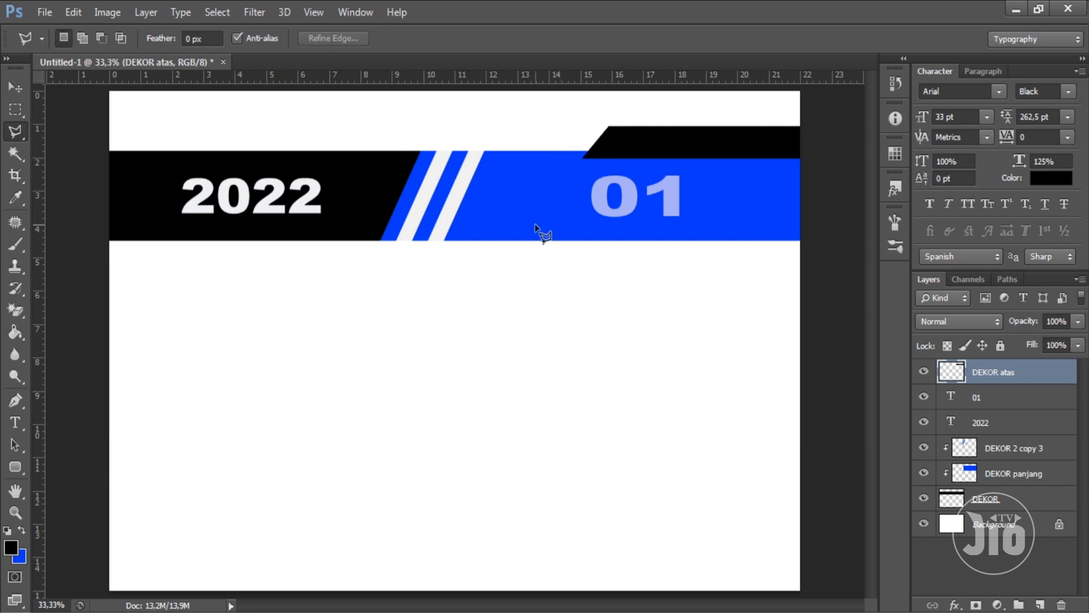
pyautogui.moveTo(1042, 379); pyautogui.dragTo(1020, 506)
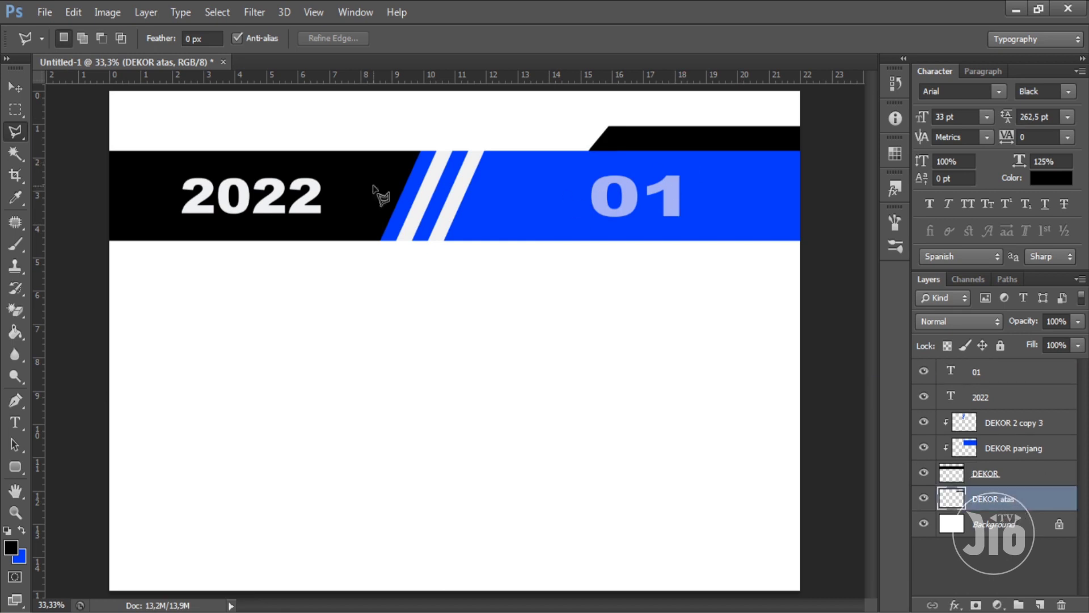
# Step: Duplicate the black banner bar and flip the copy vertically and horizontally
pyautogui.click(15, 87)
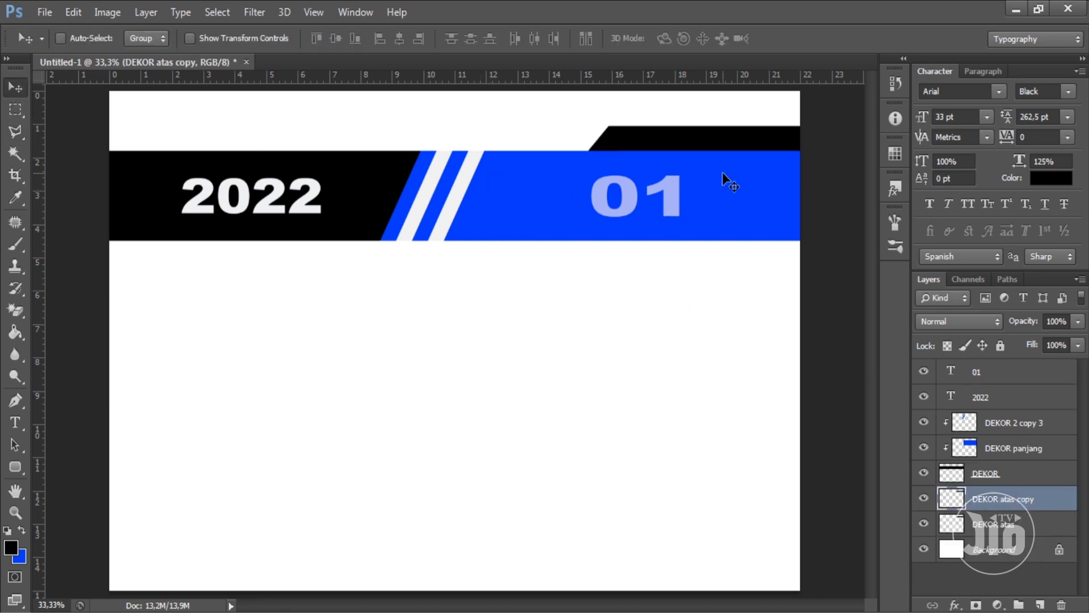
pyautogui.keyDown('alt'); pyautogui.moveTo(722, 172); pyautogui.dragTo(394, 327); pyautogui.keyUp('alt')
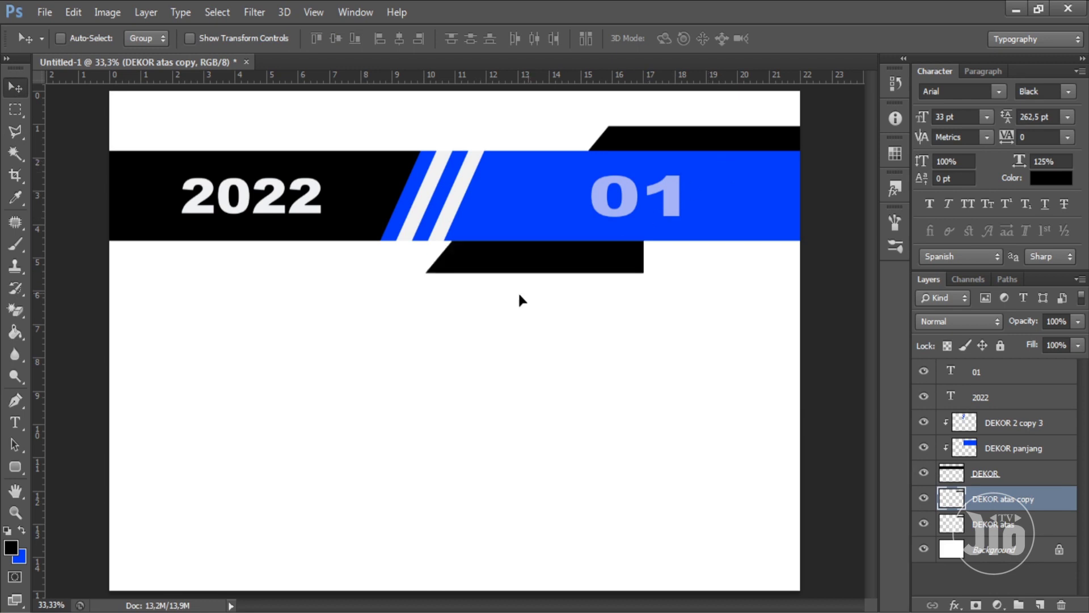
pyautogui.click(79, 15)
pyautogui.moveTo(198, 323)
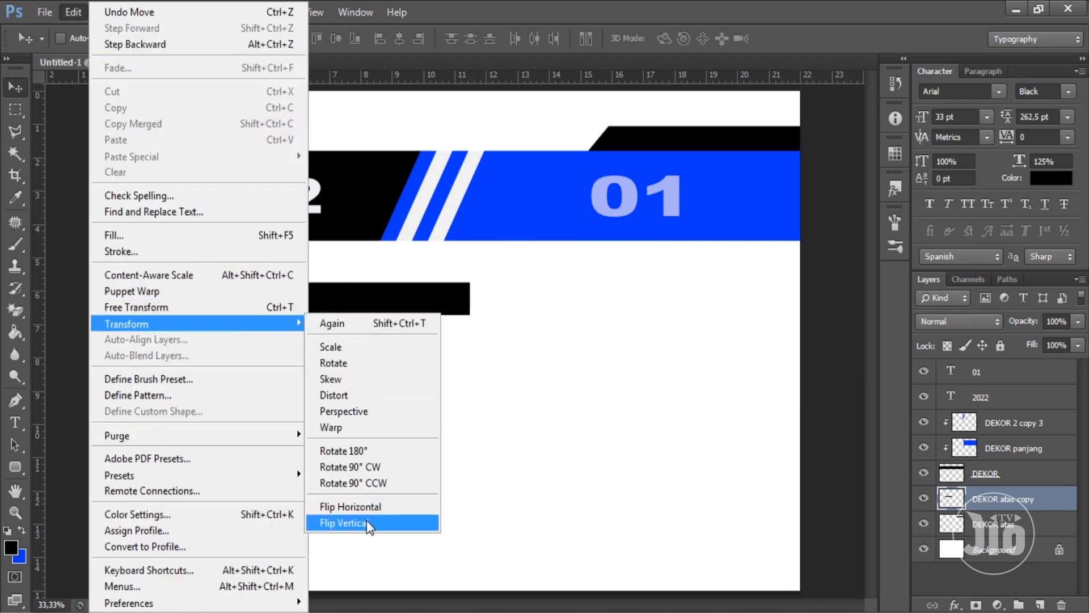
pyautogui.click(367, 525)
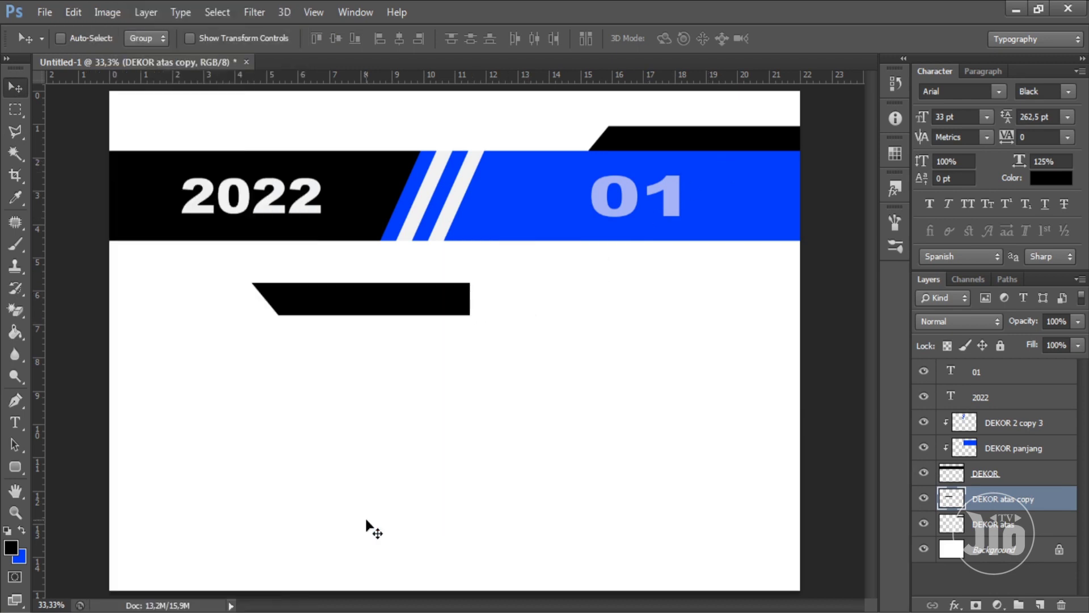
pyautogui.click(74, 17)
pyautogui.moveTo(199, 323)
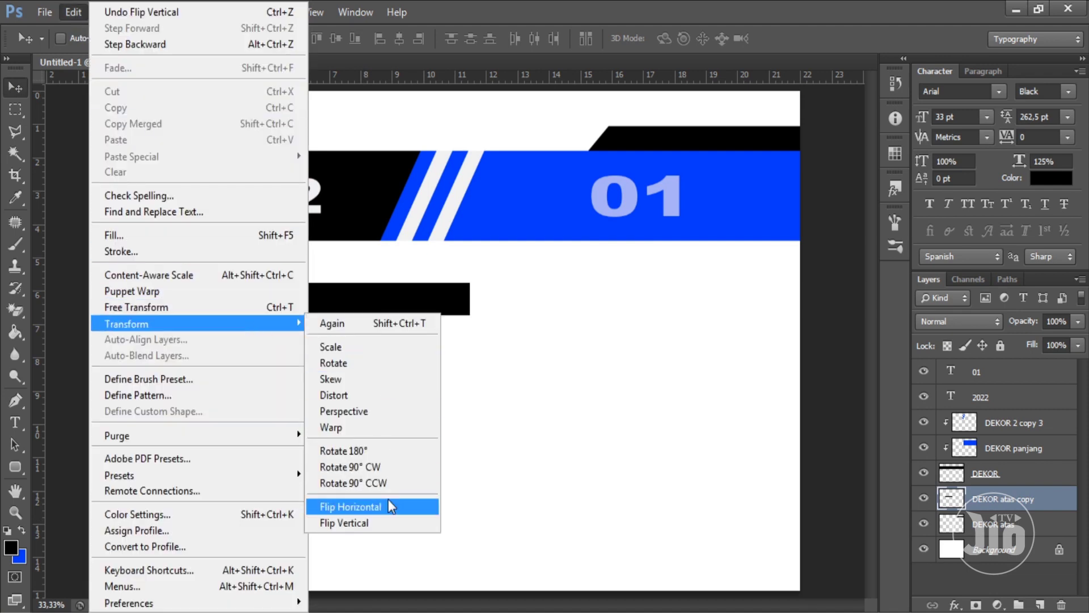
pyautogui.click(390, 506)
# Step: Place the flipped bar directly under the 2022 banner and fill it blue
pyautogui.moveTo(338, 340); pyautogui.dragTo(244, 293)
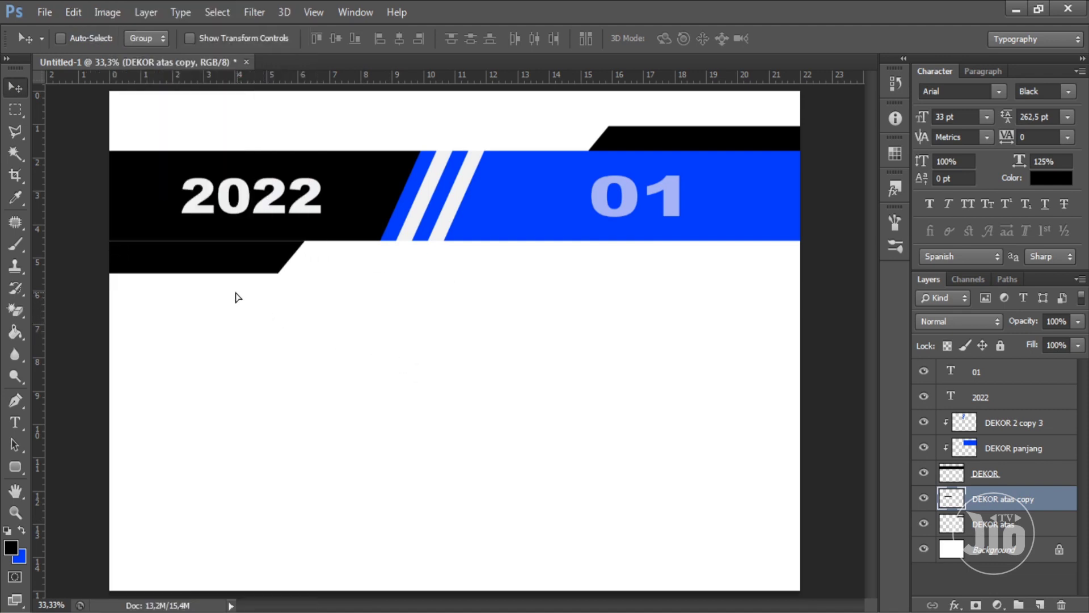
pyautogui.press('Up')
pyautogui.press('Up')
pyautogui.press('Up')
pyautogui.press('Up')
pyautogui.press('Up')
pyautogui.press('Up')
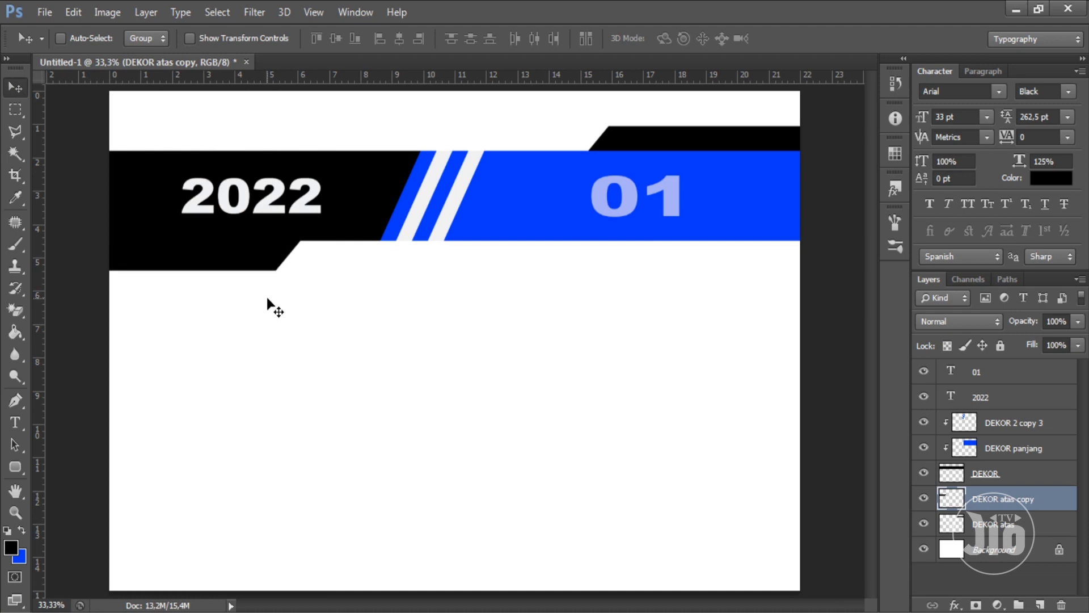
pyautogui.click(22, 529)
pyautogui.click(15, 332)
pyautogui.click(207, 262)
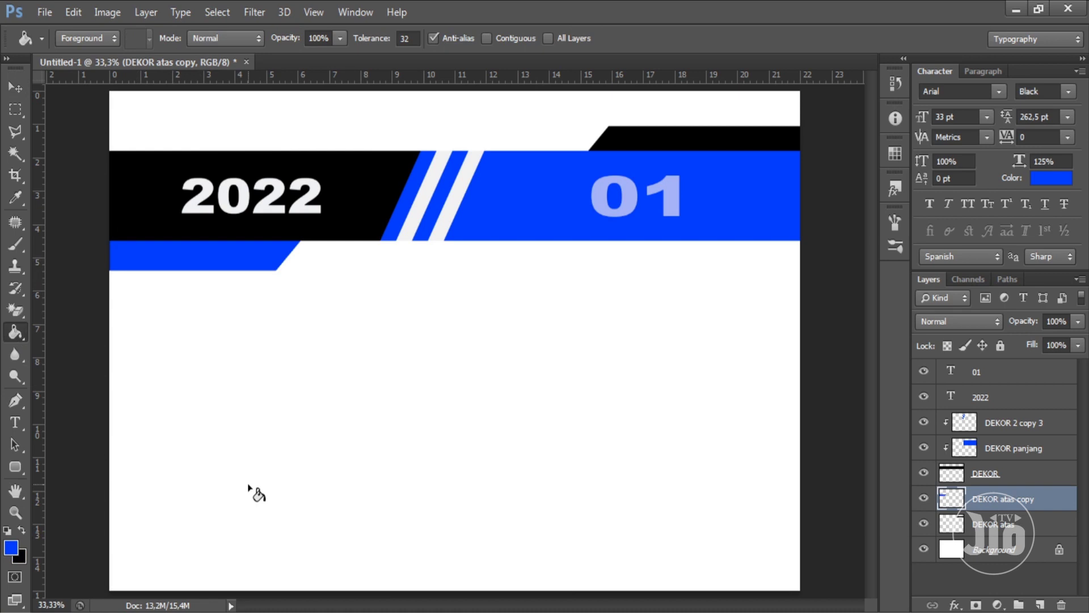
pyautogui.click(45, 14)
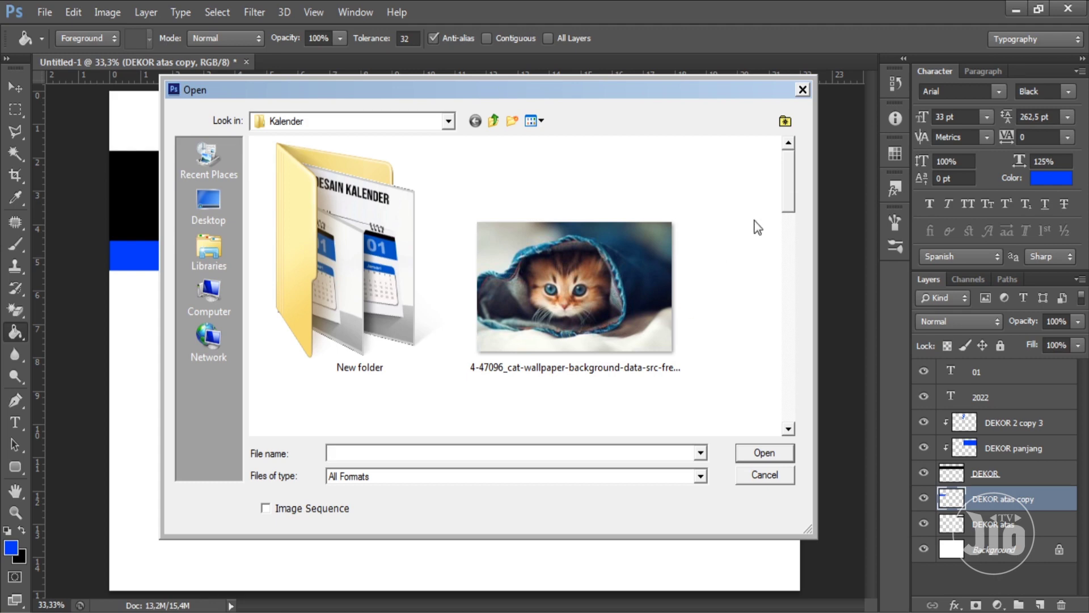
# Step: Select the cat jpg and jan.png in the Kalender folder and open both
pyautogui.moveTo(785, 190); pyautogui.dragTo(784, 204)
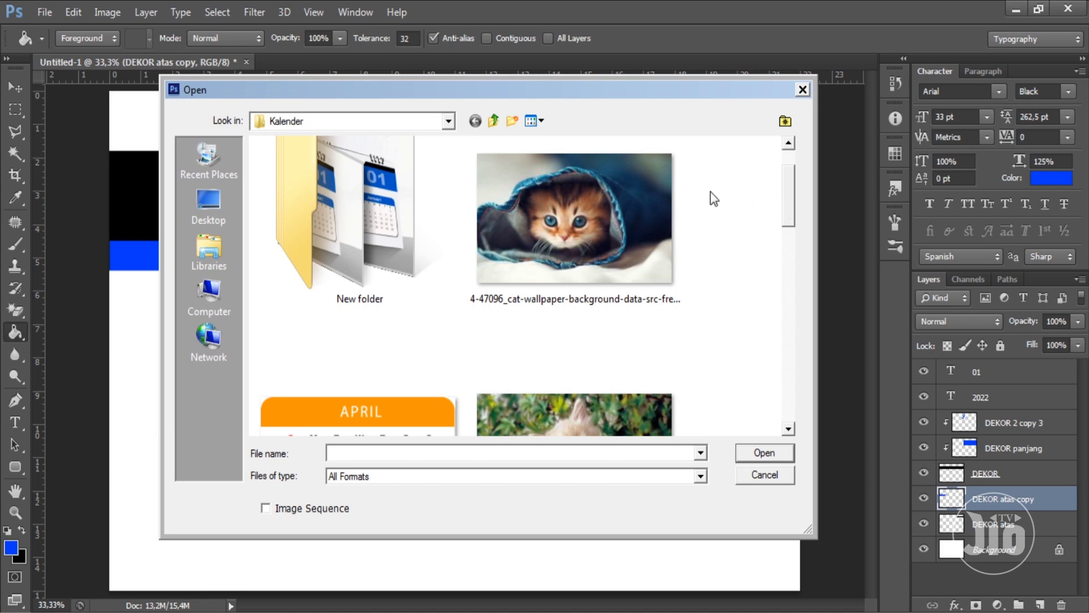
pyautogui.click(587, 235)
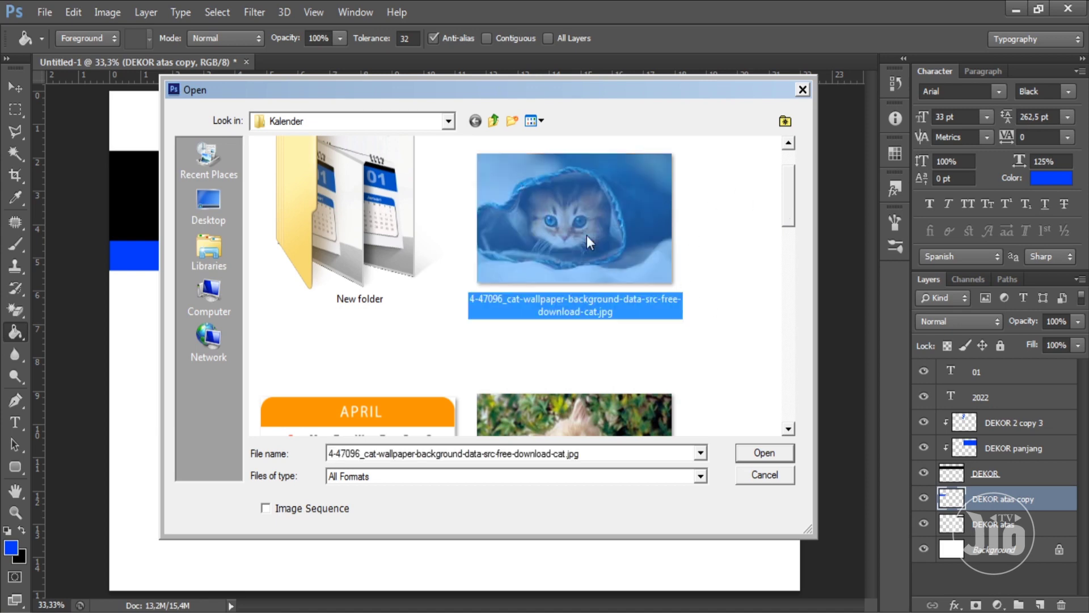
pyautogui.moveTo(789, 194); pyautogui.dragTo(782, 401)
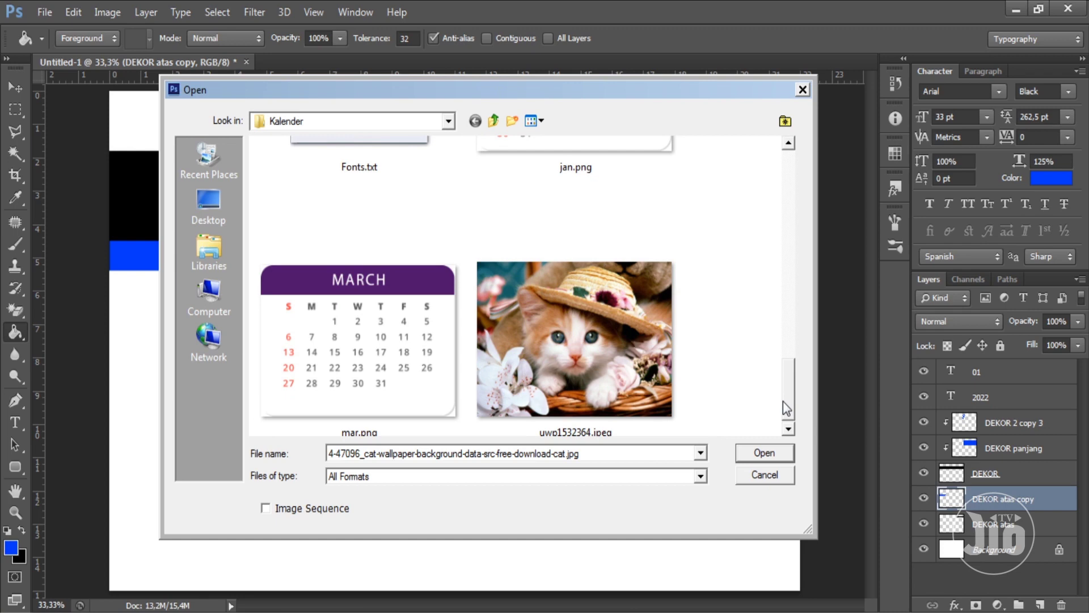
pyautogui.moveTo(787, 404); pyautogui.dragTo(792, 343)
pyautogui.keyDown('ctrl'); pyautogui.click(630, 349); pyautogui.keyUp('ctrl')
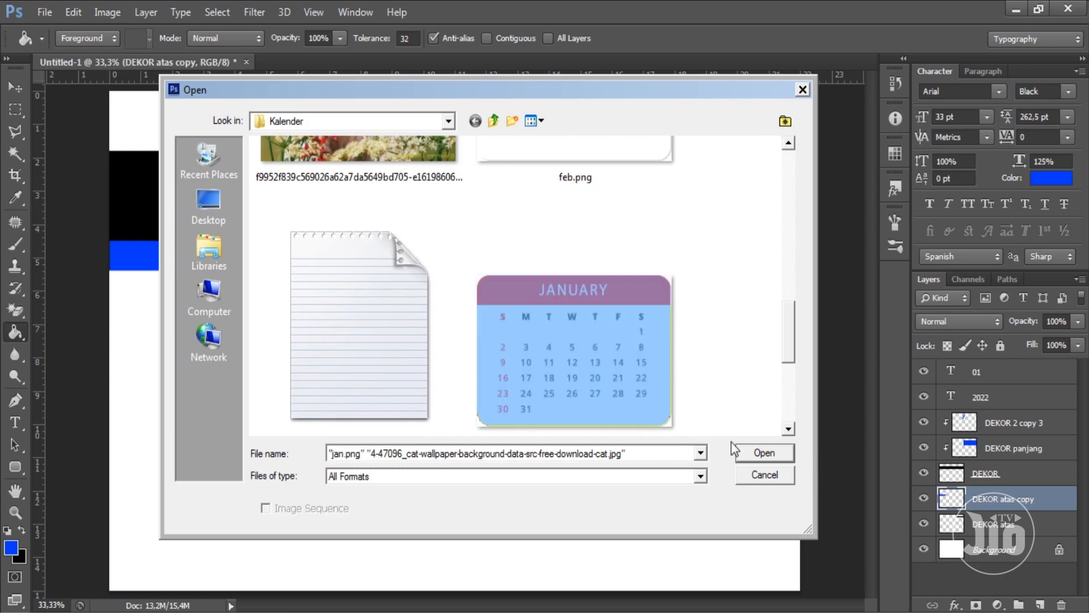
pyautogui.click(738, 452)
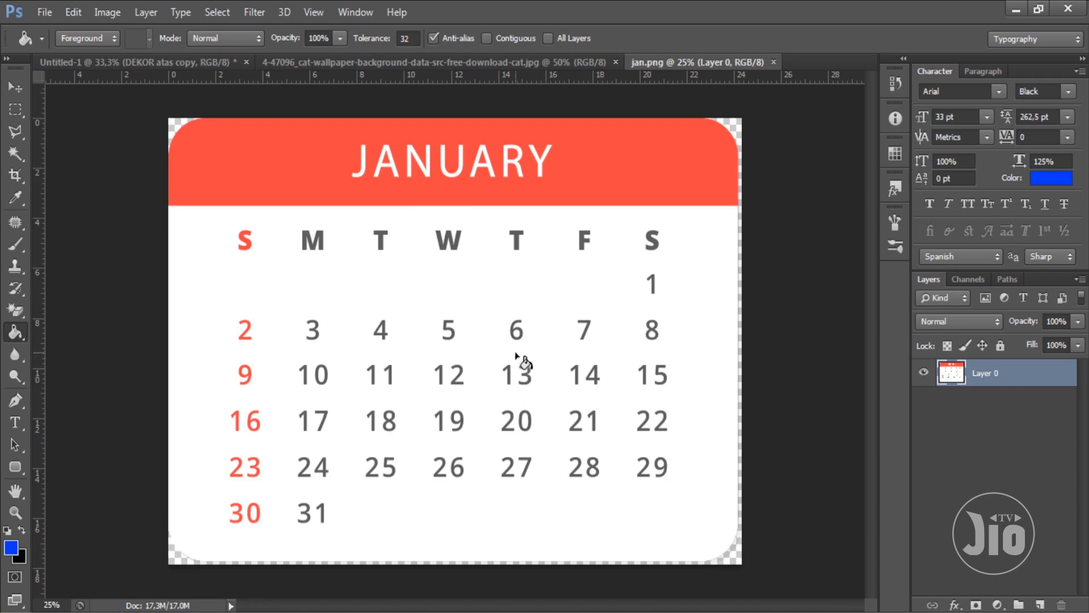
# Step: In Untitled-1, set the Rounded Rectangle tool to a white fill and blue stroke
pyautogui.click(185, 66)
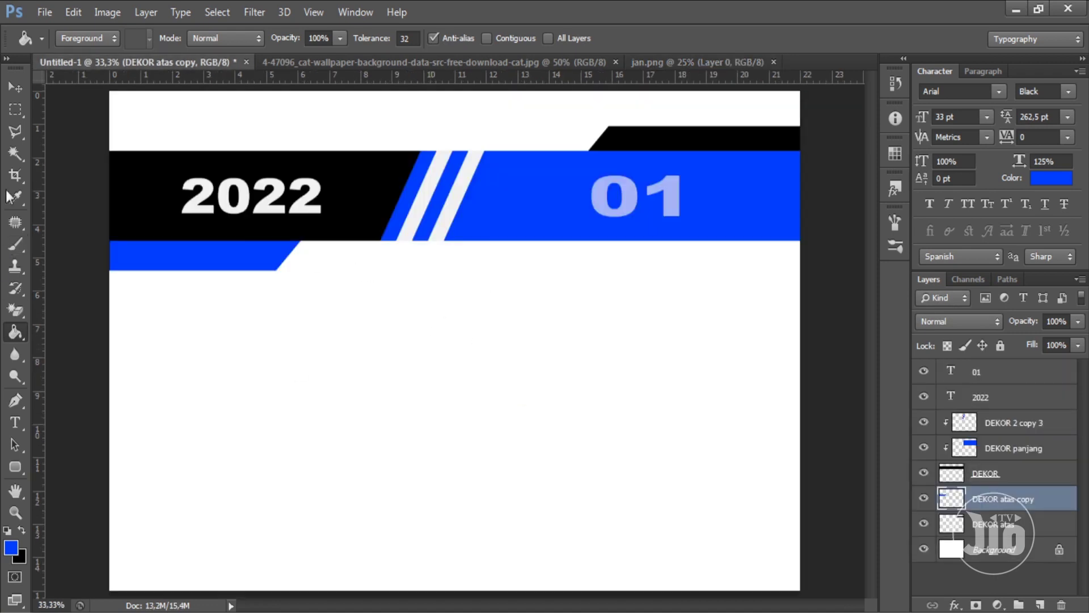
pyautogui.click(17, 471)
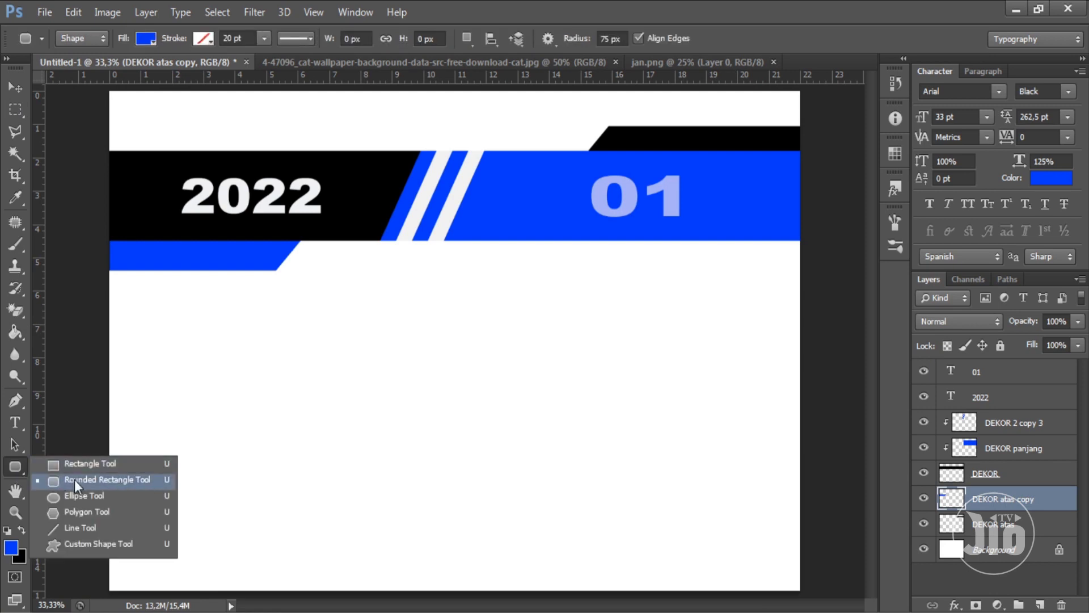
pyautogui.click(74, 479)
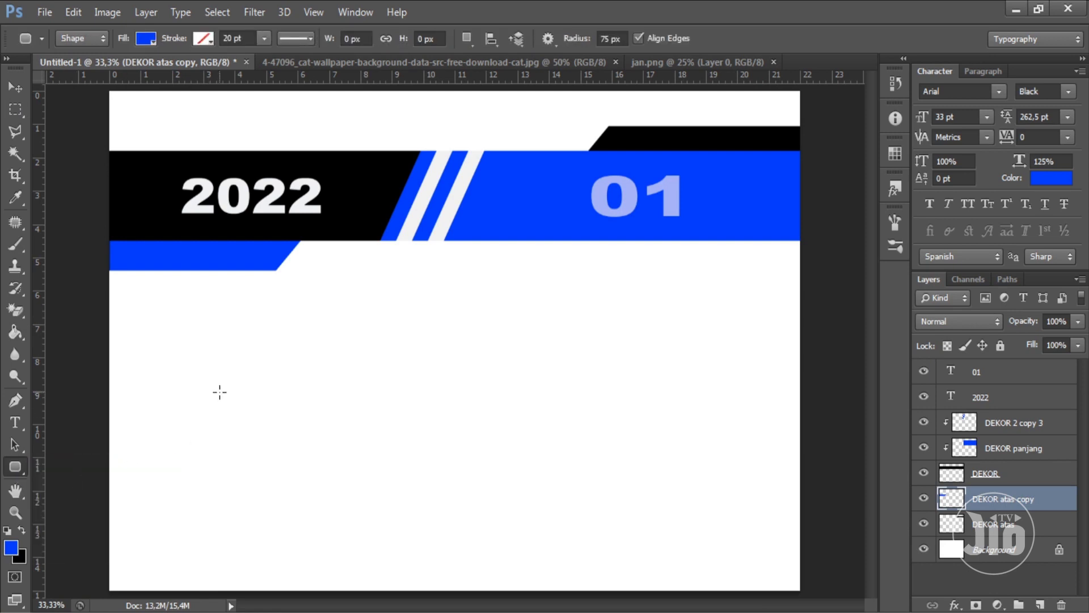
pyautogui.click(146, 38)
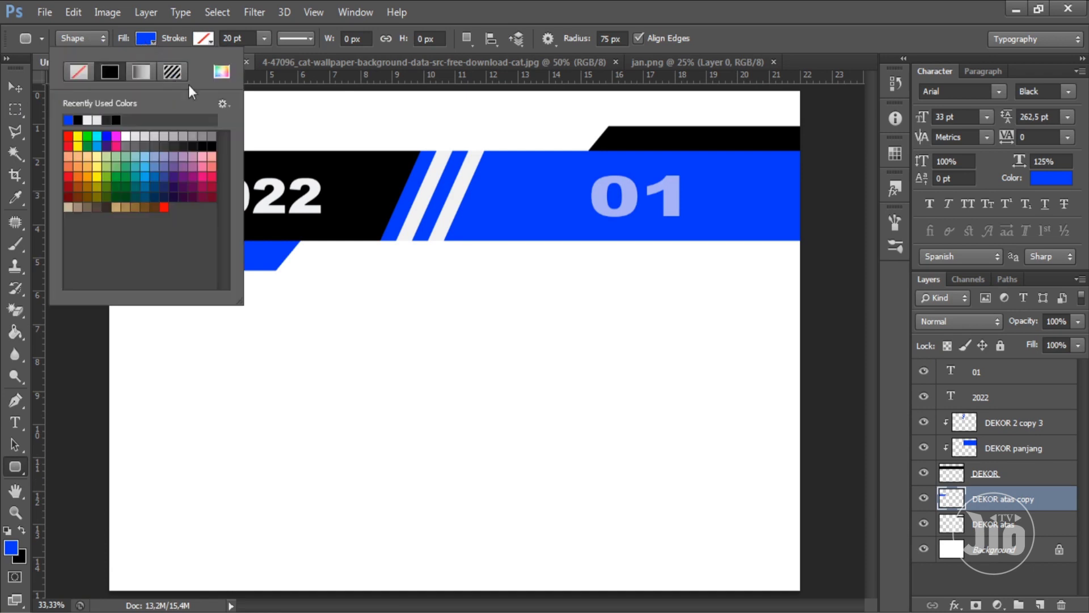
pyautogui.click(86, 120)
pyautogui.click(204, 39)
pyautogui.click(135, 120)
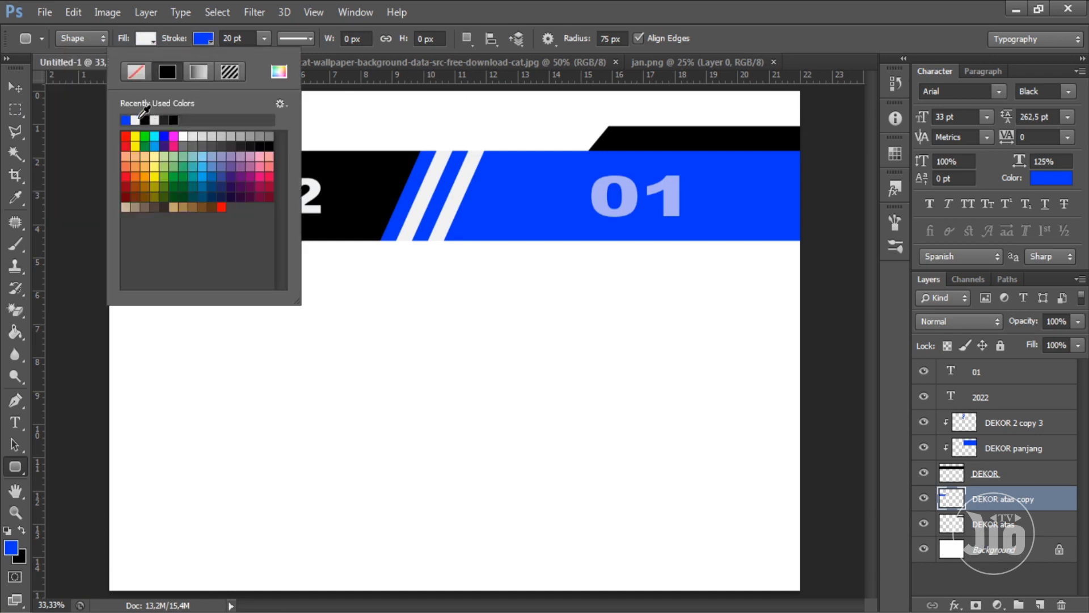
# Step: Use a 14 pt stroke and 25 px corner radius to draw the box below the banner
pyautogui.click(249, 38)
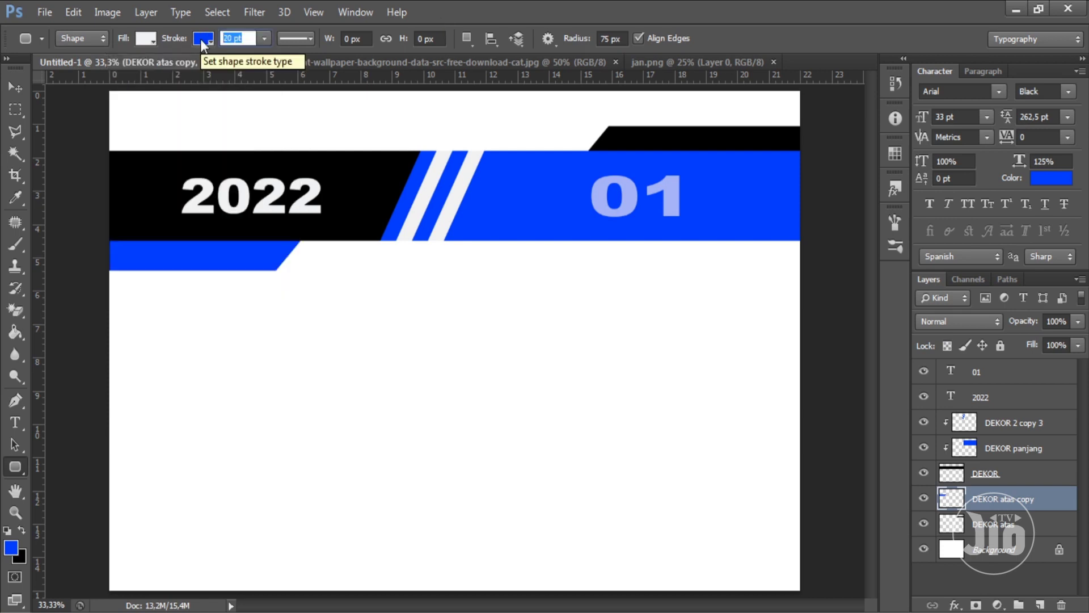
pyautogui.write('14')
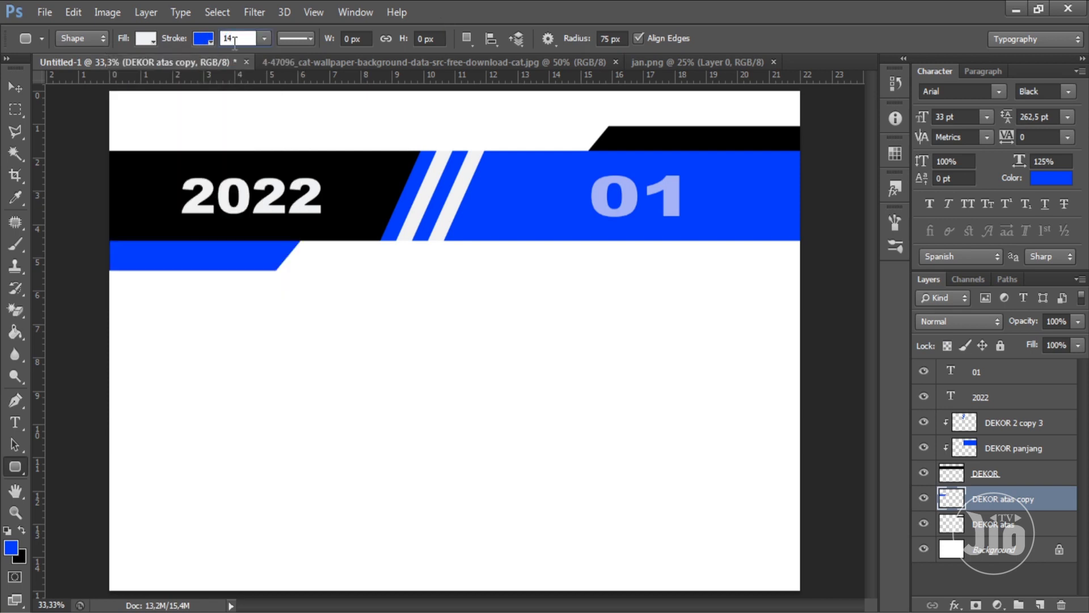
pyautogui.click(623, 40)
pyautogui.write('25')
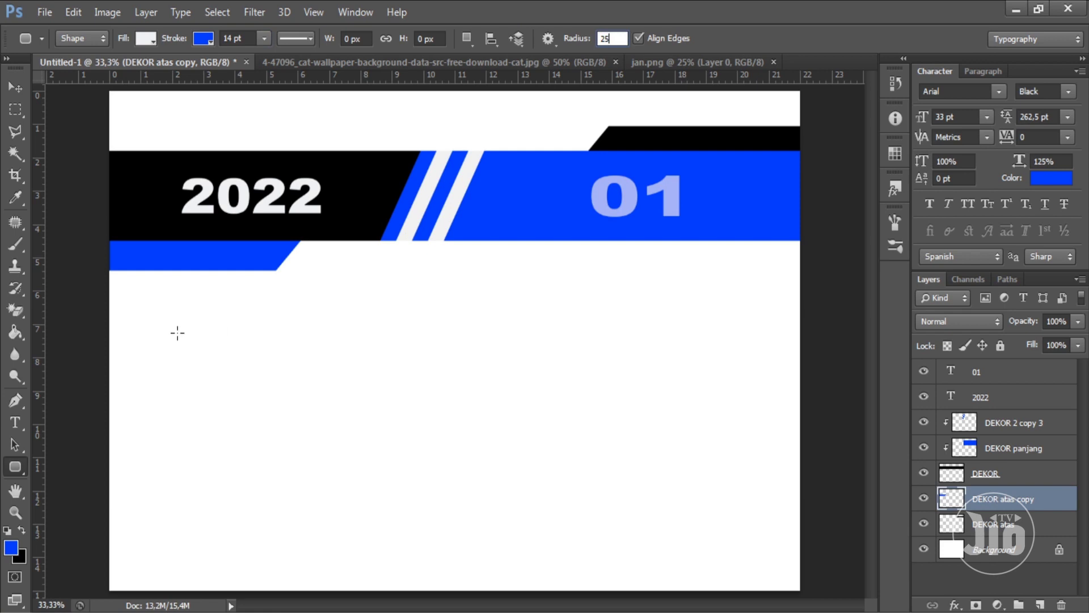
pyautogui.moveTo(173, 331); pyautogui.dragTo(369, 545)
# Step: Move the bordered box into place and scale it up to about 105.7%
pyautogui.click(12, 87)
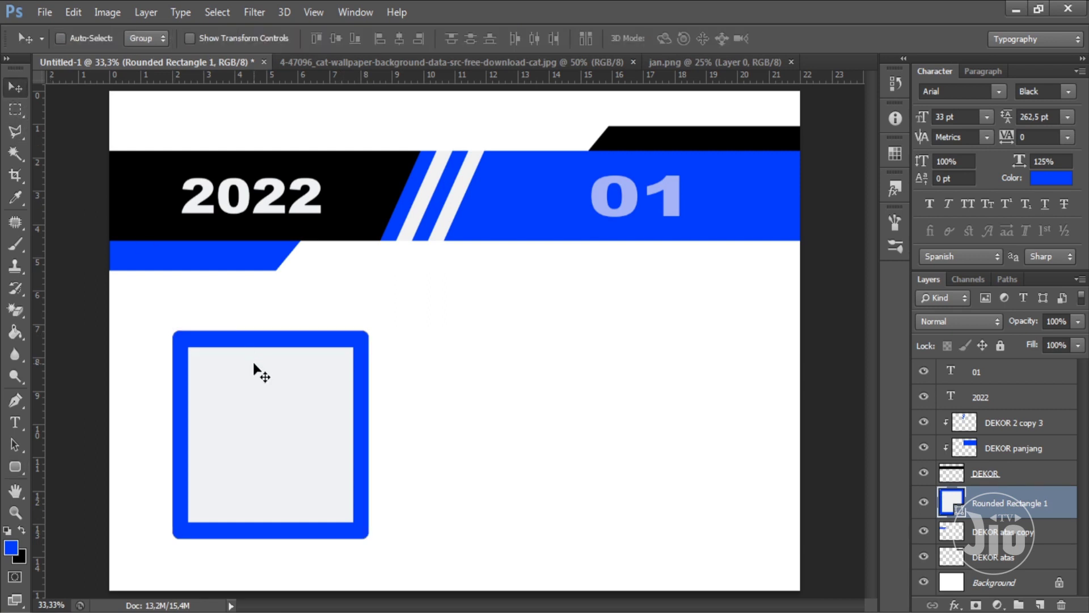
pyautogui.moveTo(253, 362); pyautogui.dragTo(243, 343)
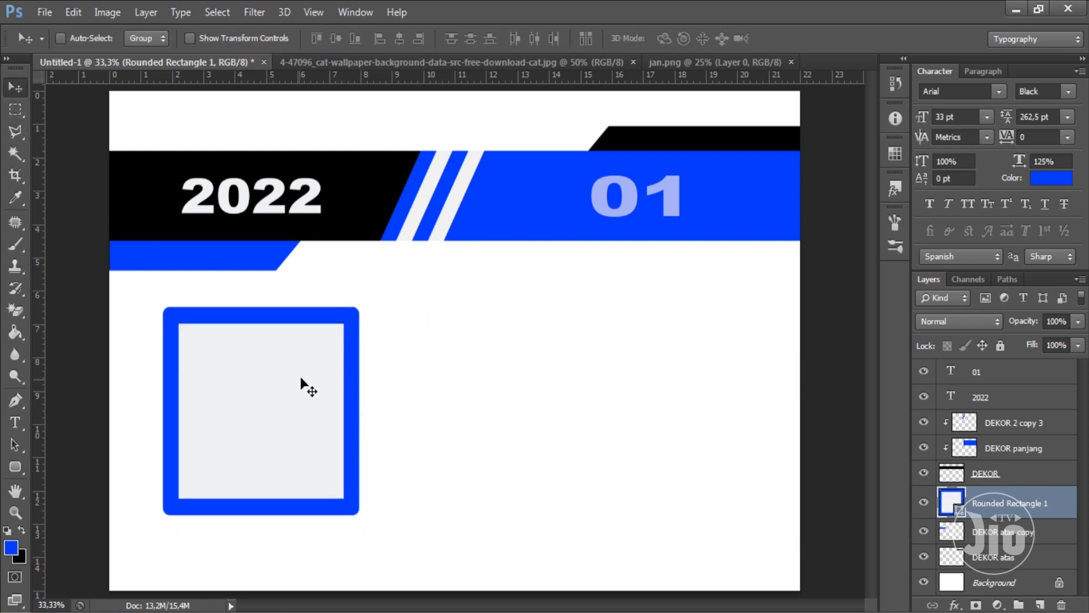
pyautogui.moveTo(301, 375); pyautogui.dragTo(304, 371)
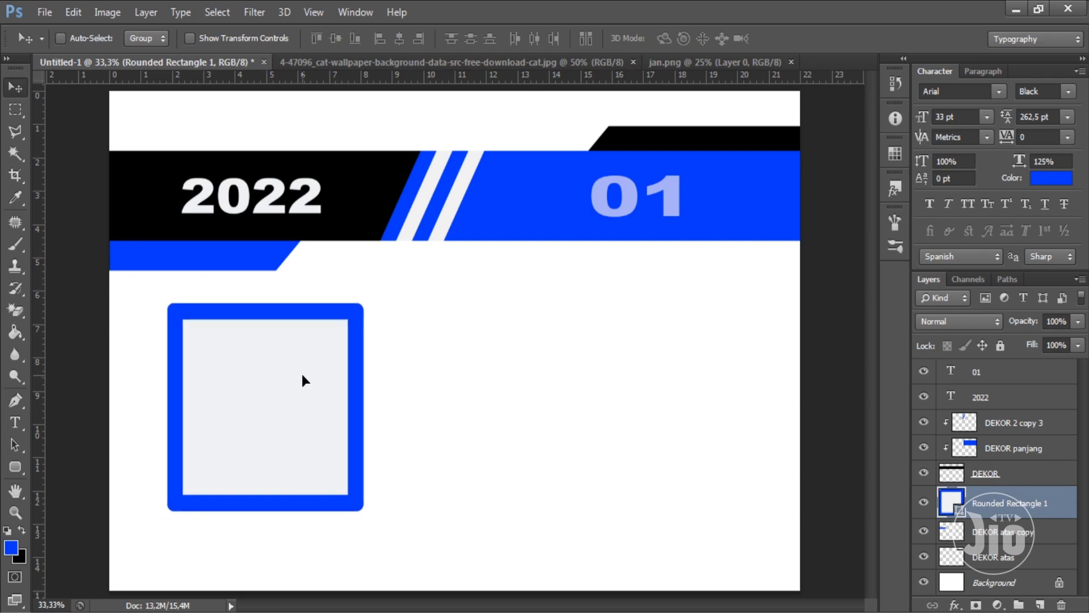
pyautogui.hotkey('ctrl', 't')
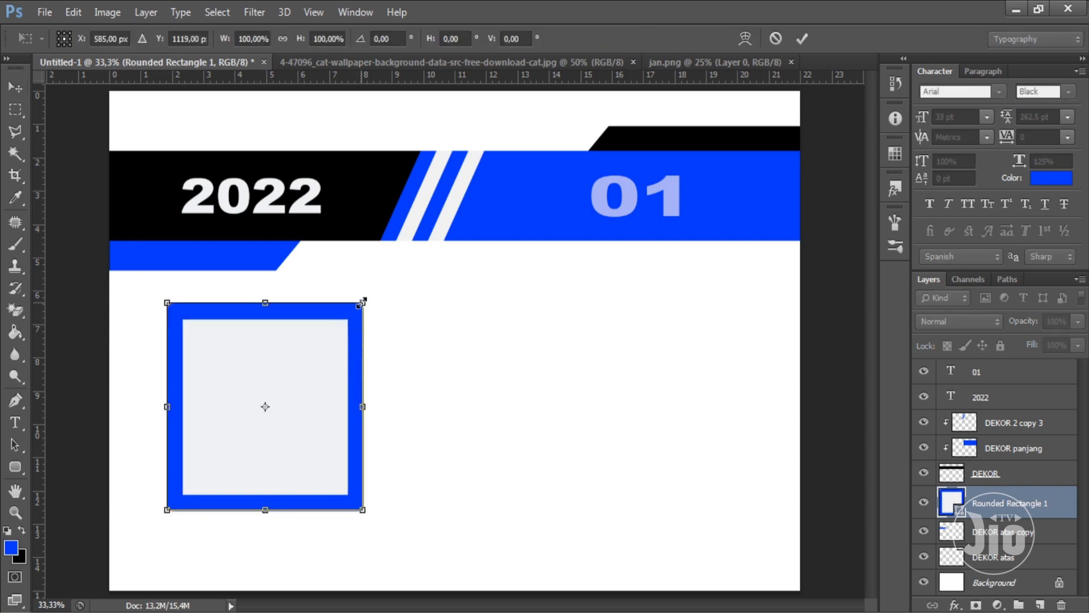
pyautogui.moveTo(363, 302); pyautogui.dragTo(368, 296)
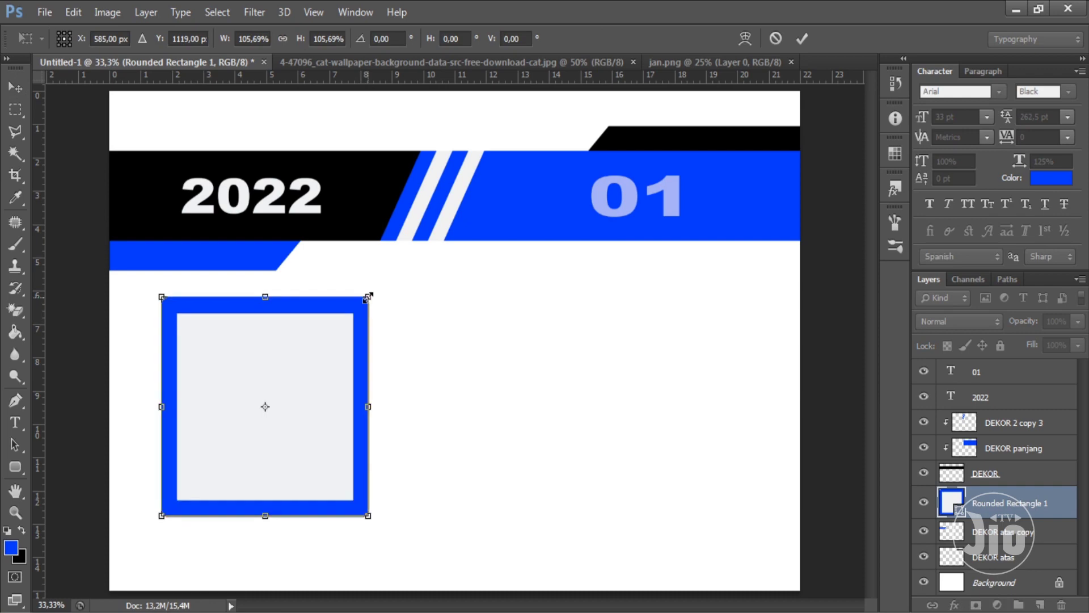
pyautogui.press('Return')
# Step: Rename the box's layer to FOTO
pyautogui.doubleClick(998, 505)
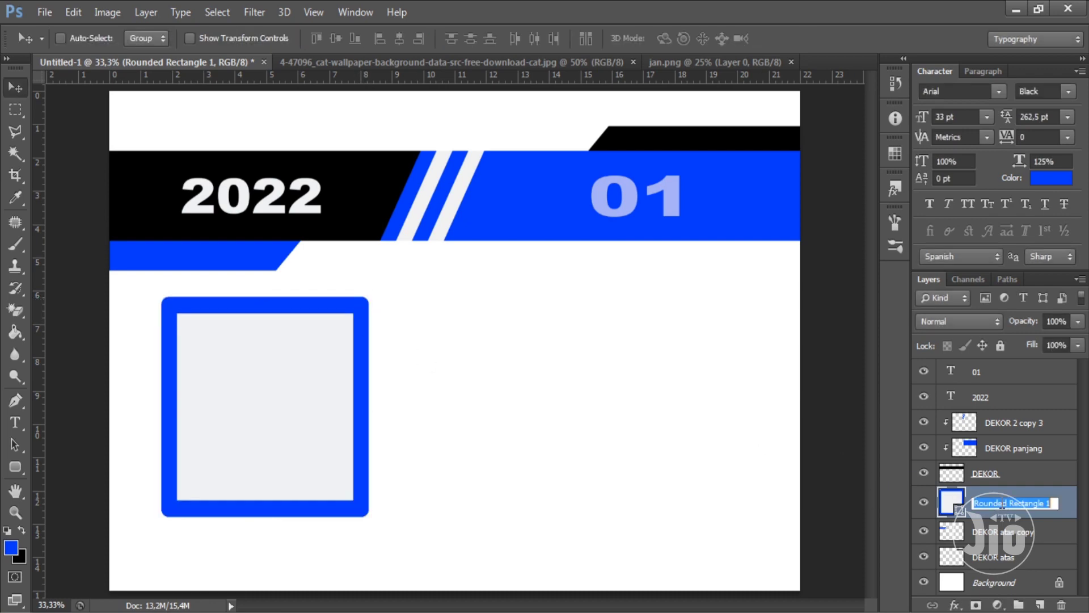
pyautogui.write('FOTO')
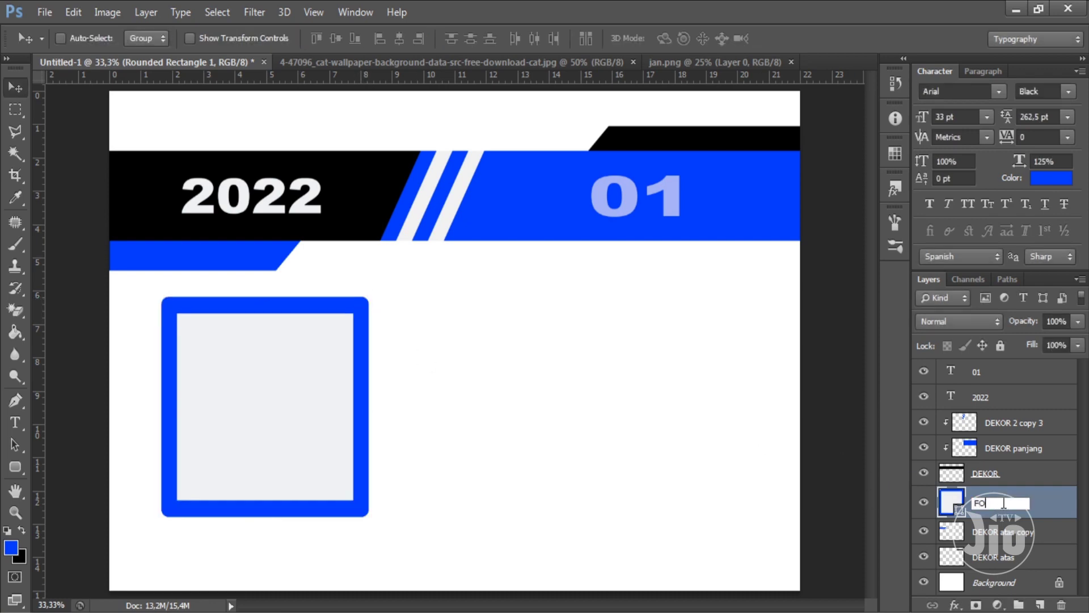
pyautogui.press('Return')
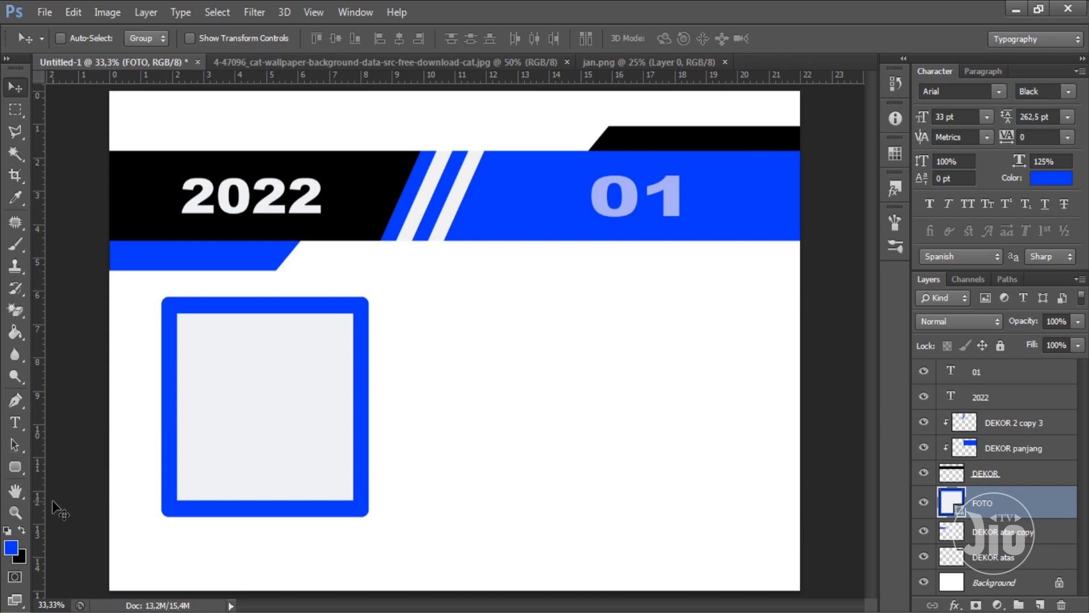
# Step: Remove the FOTO box's stroke, fill it solid blue, and add a new empty layer above
pyautogui.click(16, 471)
pyautogui.rightClick(16, 476)
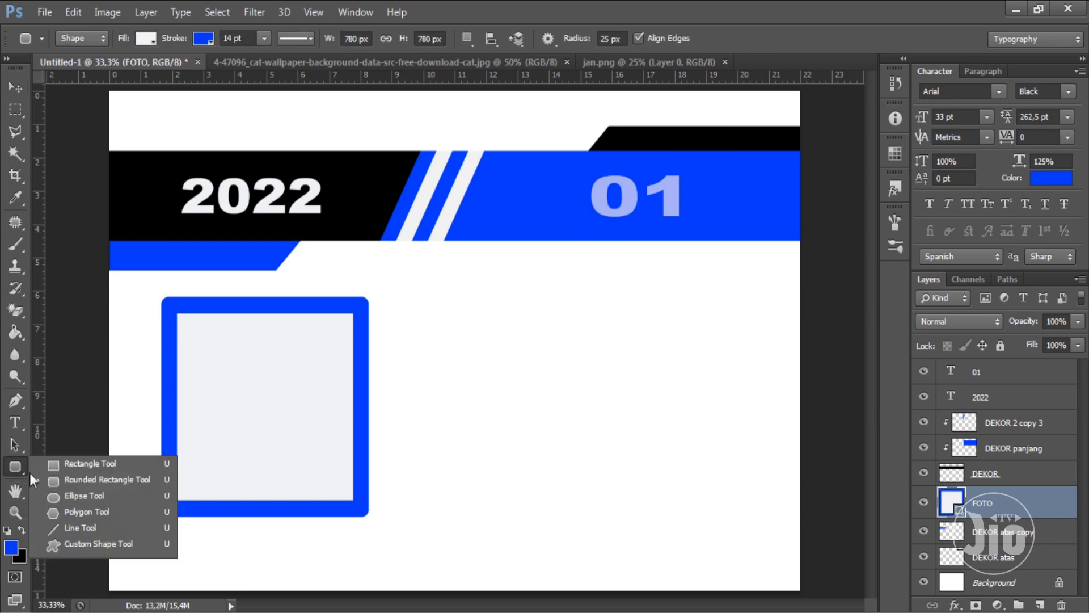
pyautogui.click(63, 481)
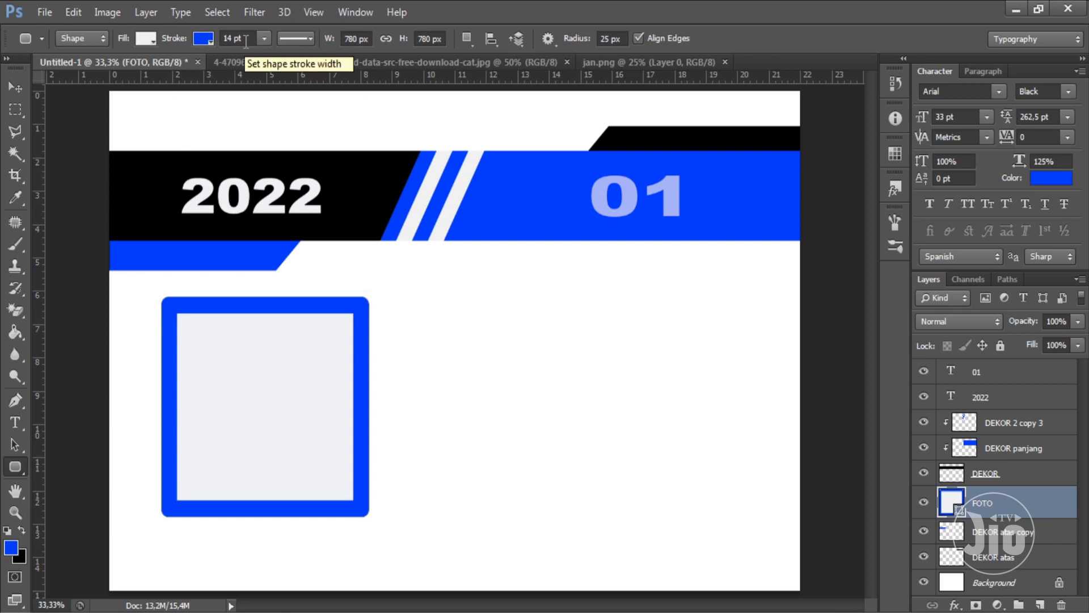
pyautogui.click(201, 40)
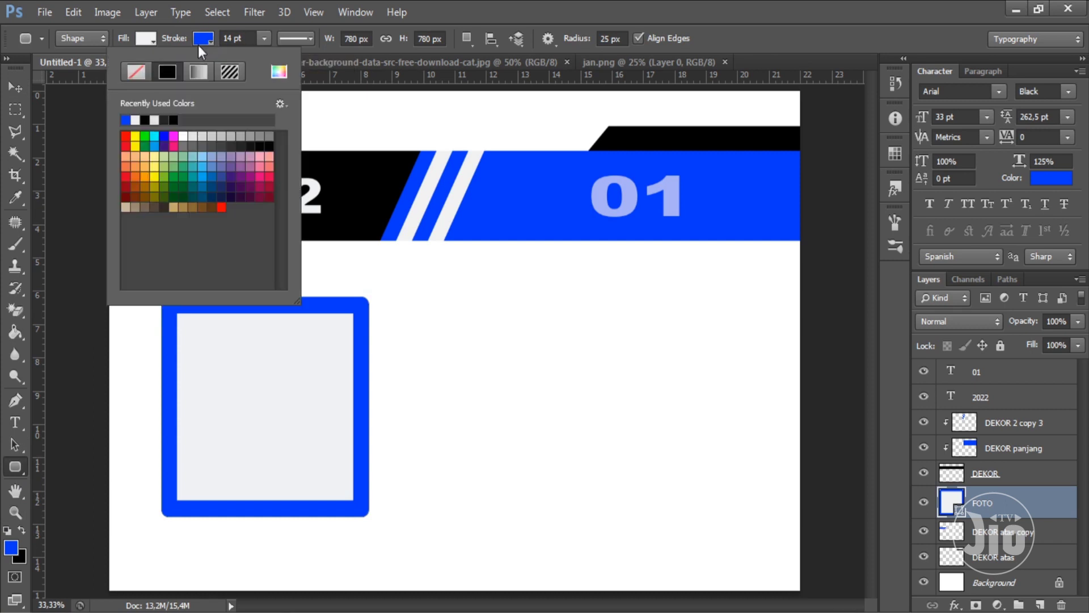
pyautogui.click(138, 73)
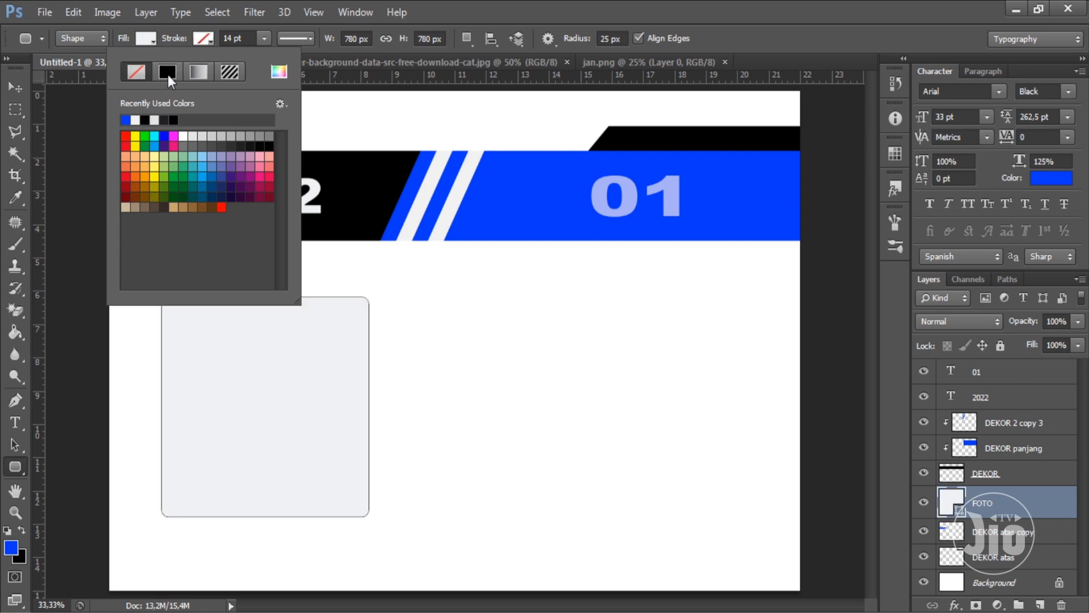
pyautogui.click(151, 39)
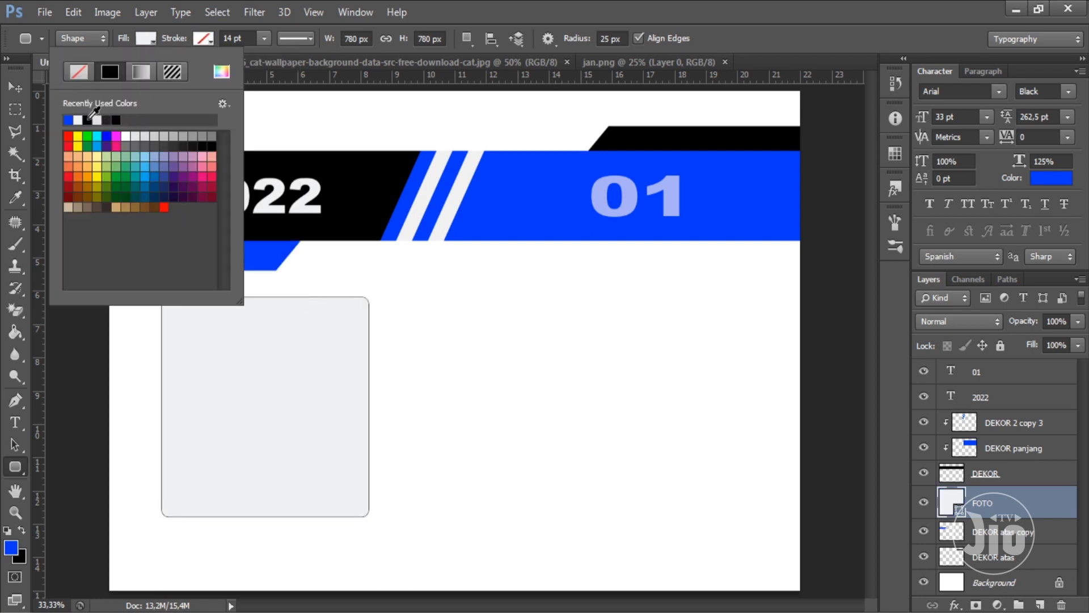
pyautogui.click(88, 119)
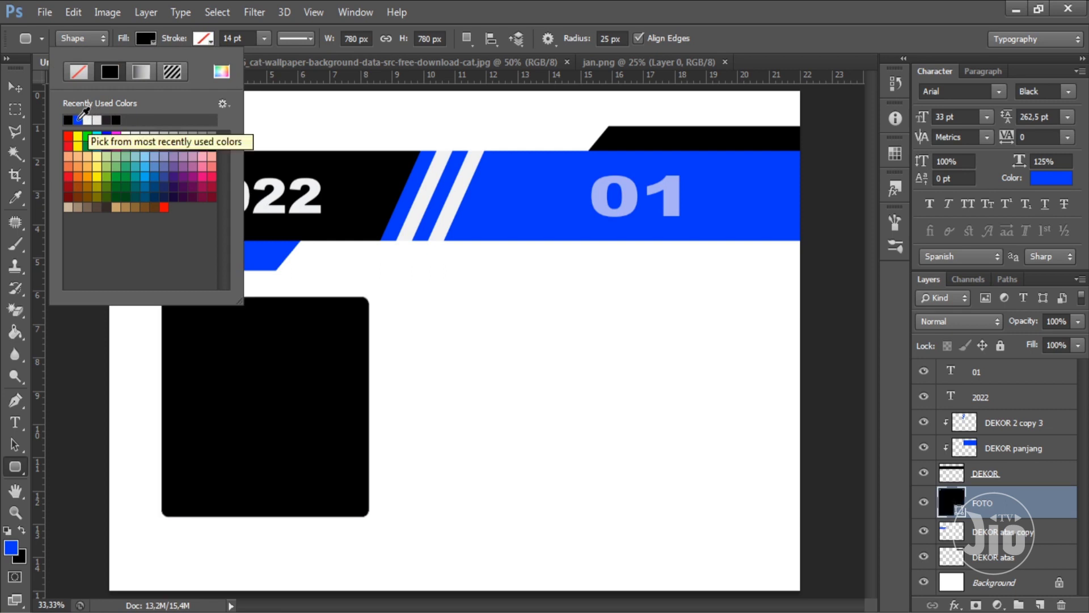
pyautogui.click(78, 119)
pyautogui.click(621, 8)
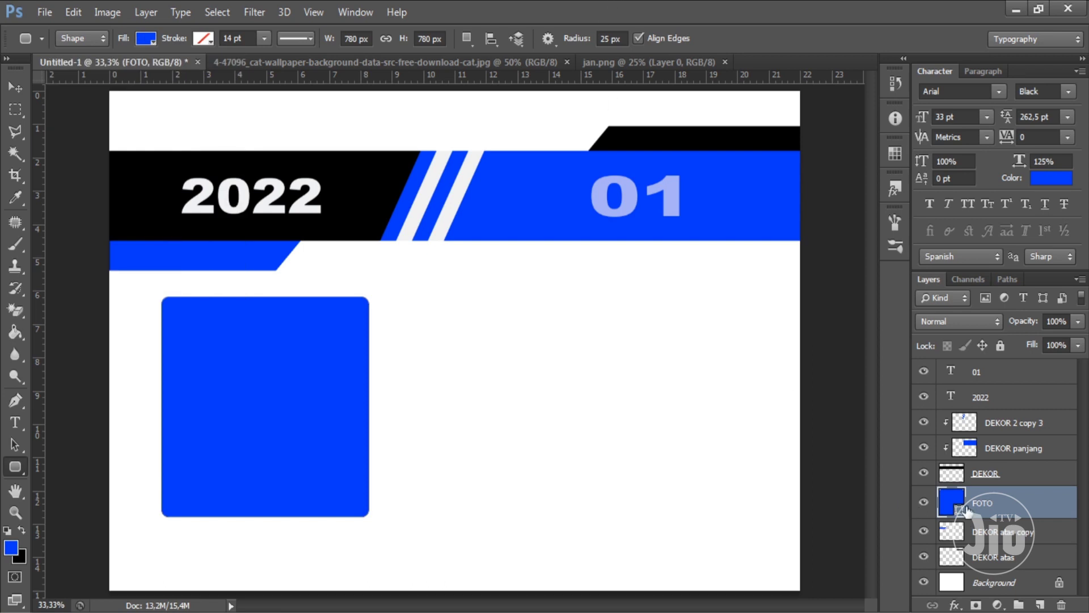
pyautogui.click(1056, 596)
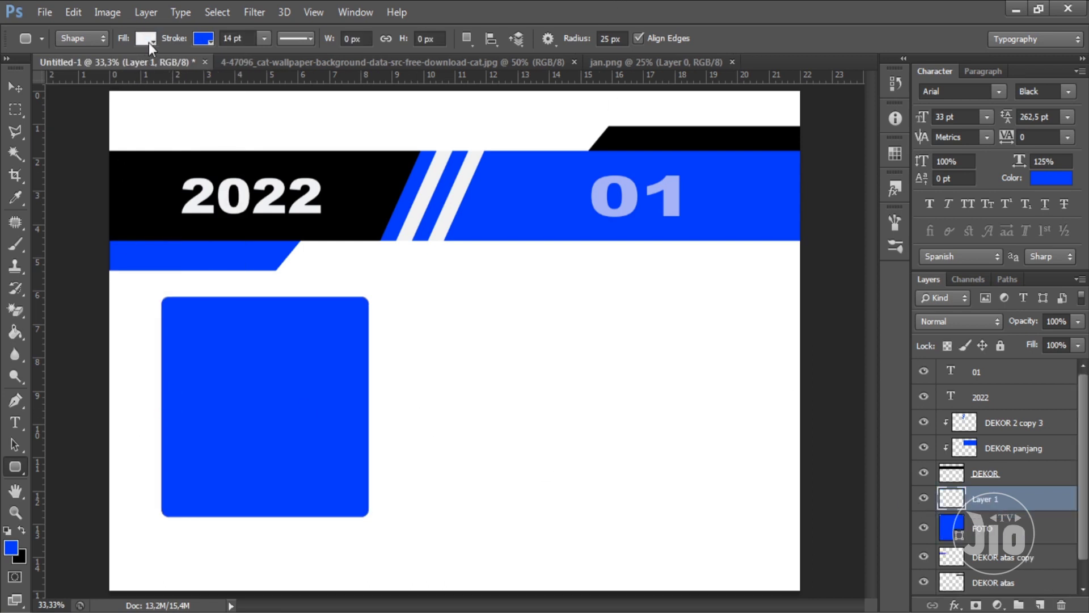
# Step: Set the rounded rectangle tool to no stroke and a black fill
pyautogui.click(209, 39)
pyautogui.click(139, 74)
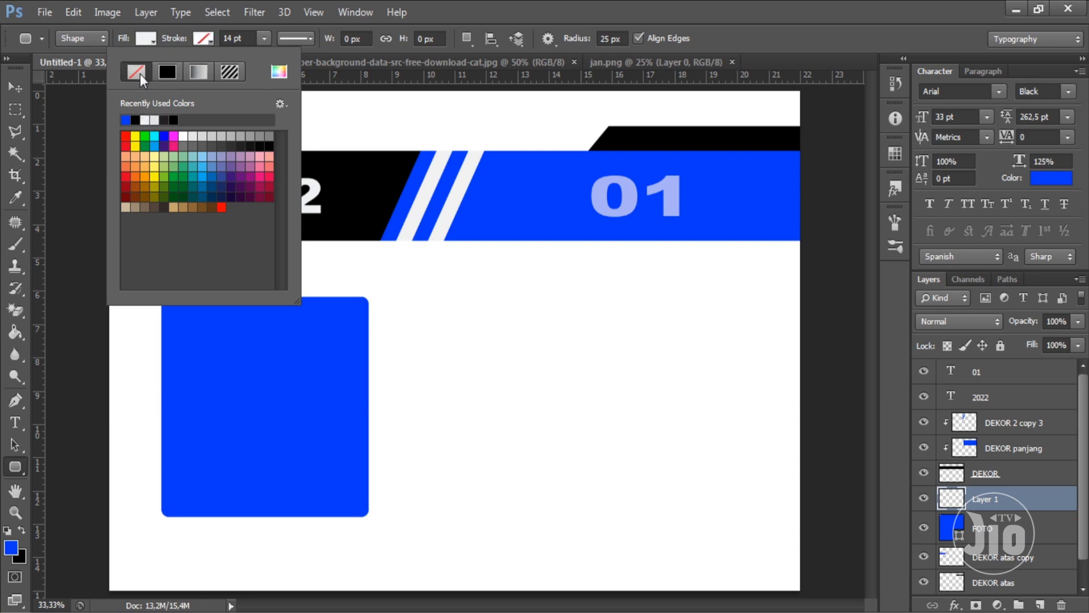
pyautogui.click(149, 41)
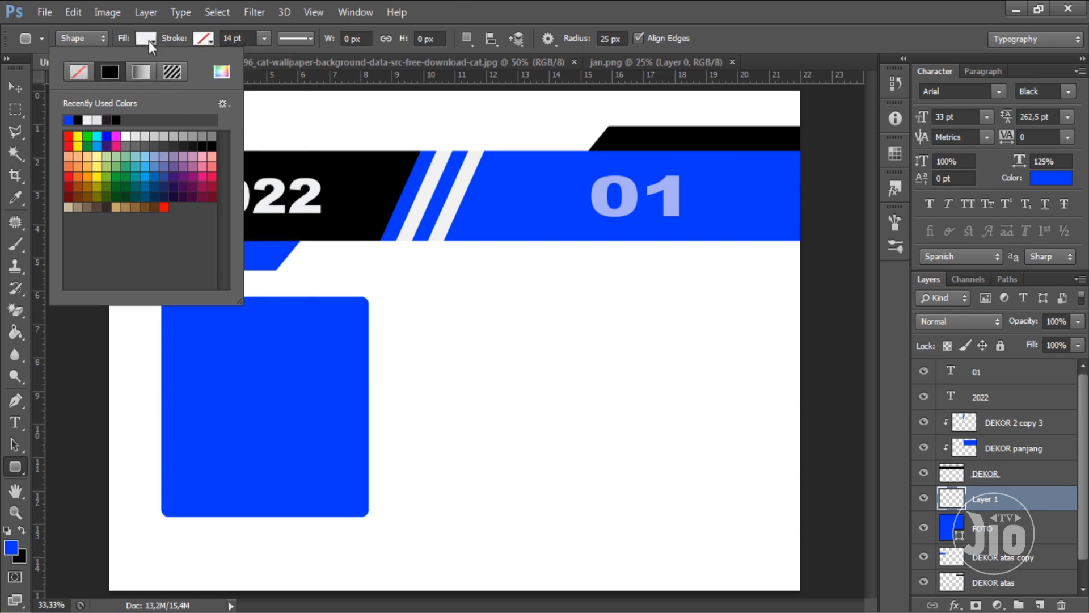
pyautogui.click(120, 145)
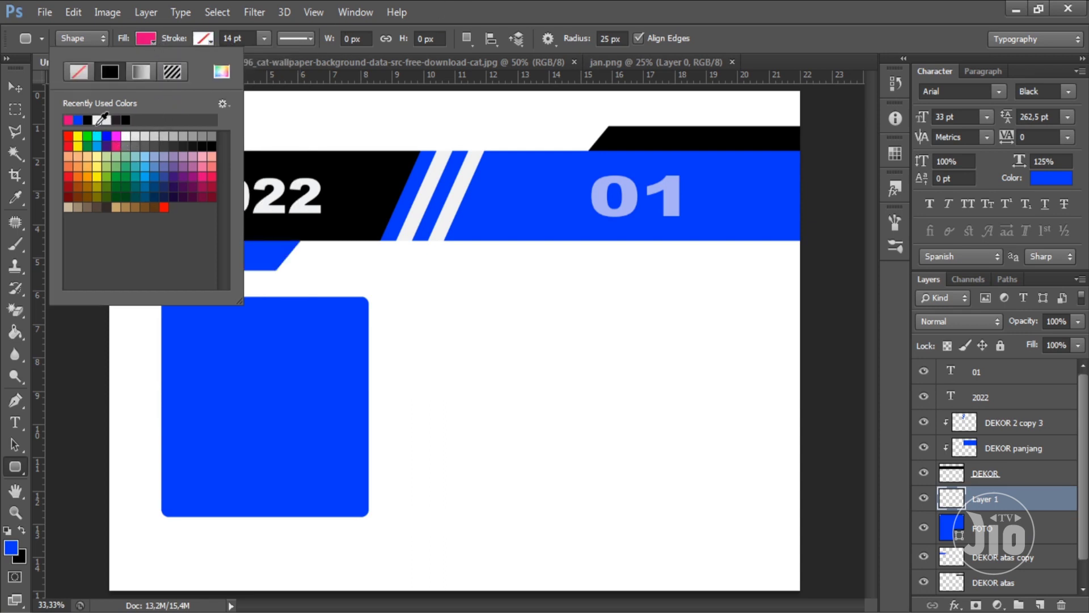
pyautogui.click(88, 119)
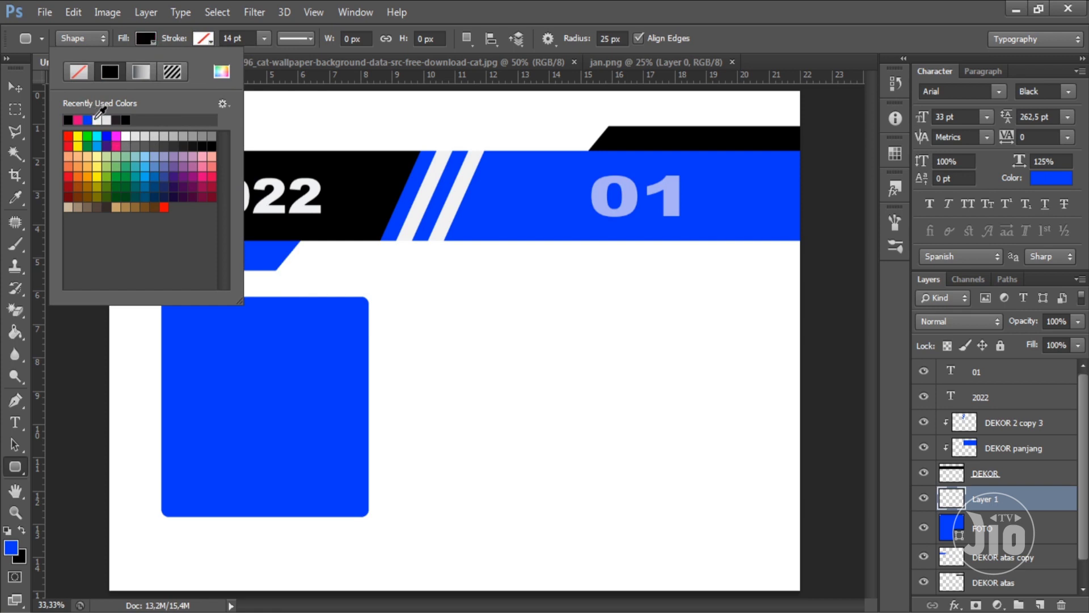
pyautogui.click(628, 34)
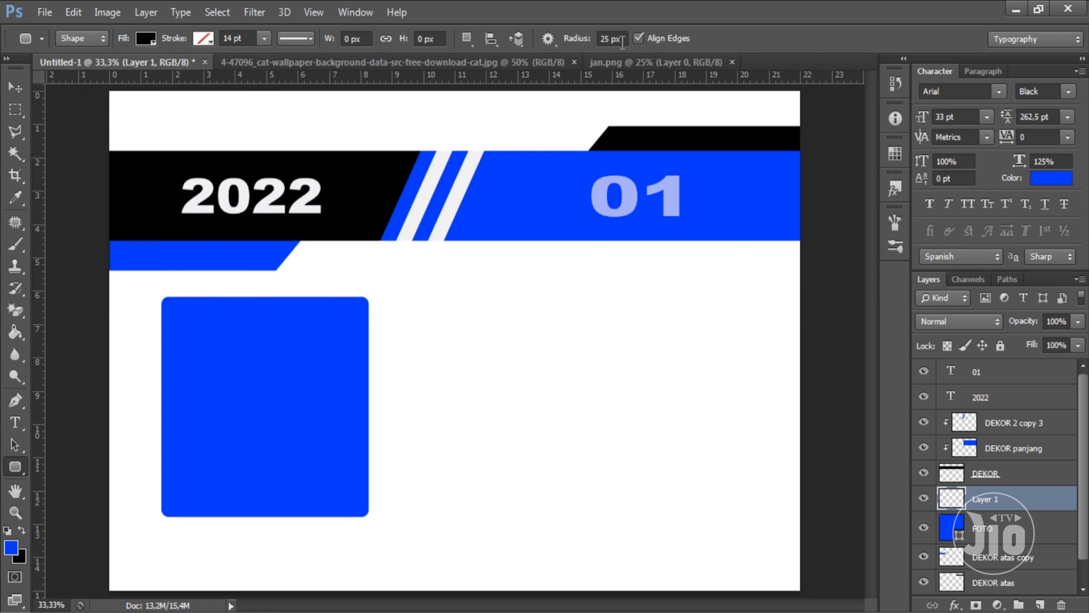
# Step: Draw a black rounded box with 75 px corners right of the blue block
pyautogui.click(600, 39)
pyautogui.write('75')
pyautogui.moveTo(439, 302); pyautogui.dragTo(750, 530)
pyautogui.click(15, 88)
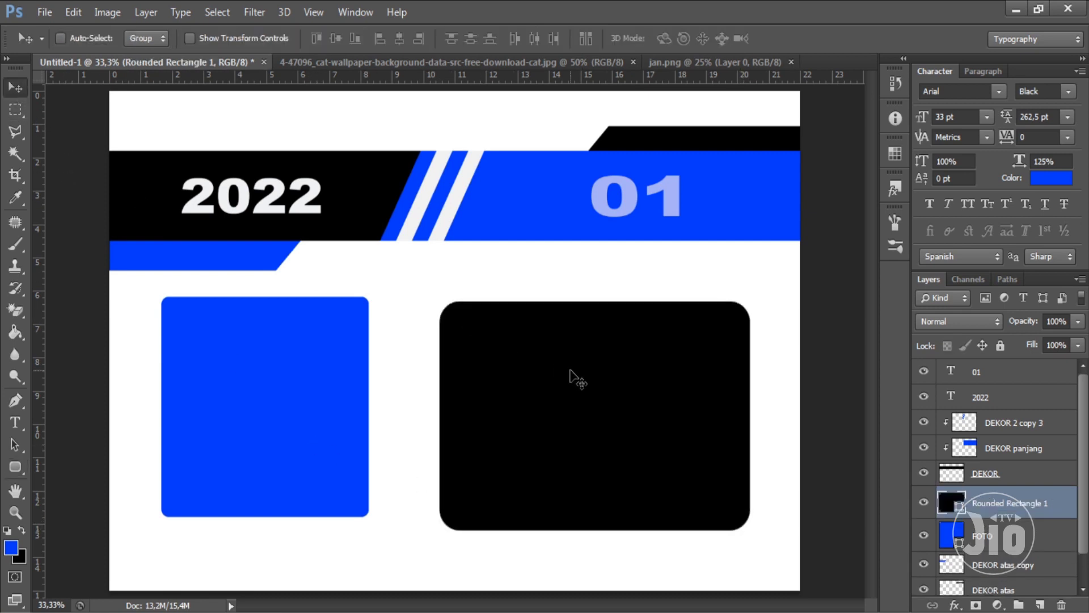
pyautogui.moveTo(573, 368); pyautogui.dragTo(569, 360)
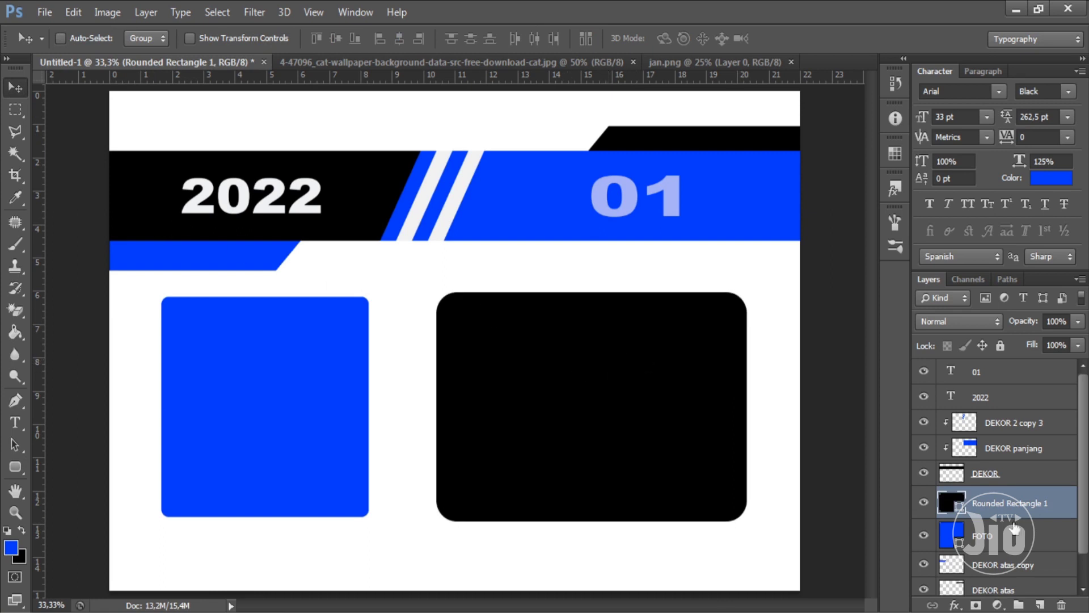
# Step: Add a new layer named BIRU above the rounded rectangle
pyautogui.click(1040, 604)
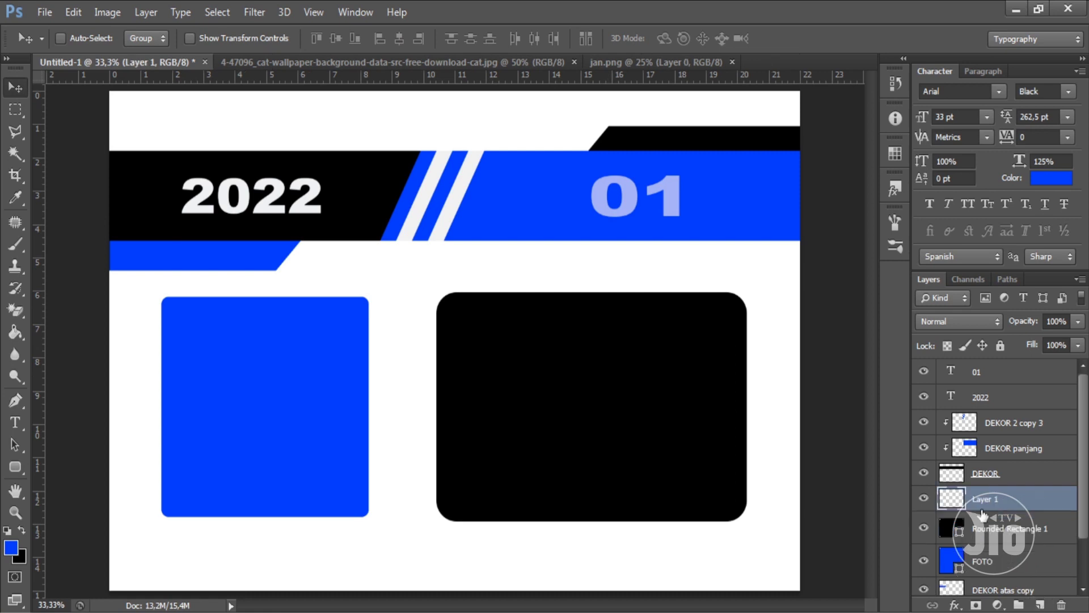
pyautogui.doubleClick(983, 499)
pyautogui.write('BI')
pyautogui.write('RU')
pyautogui.press('Return')
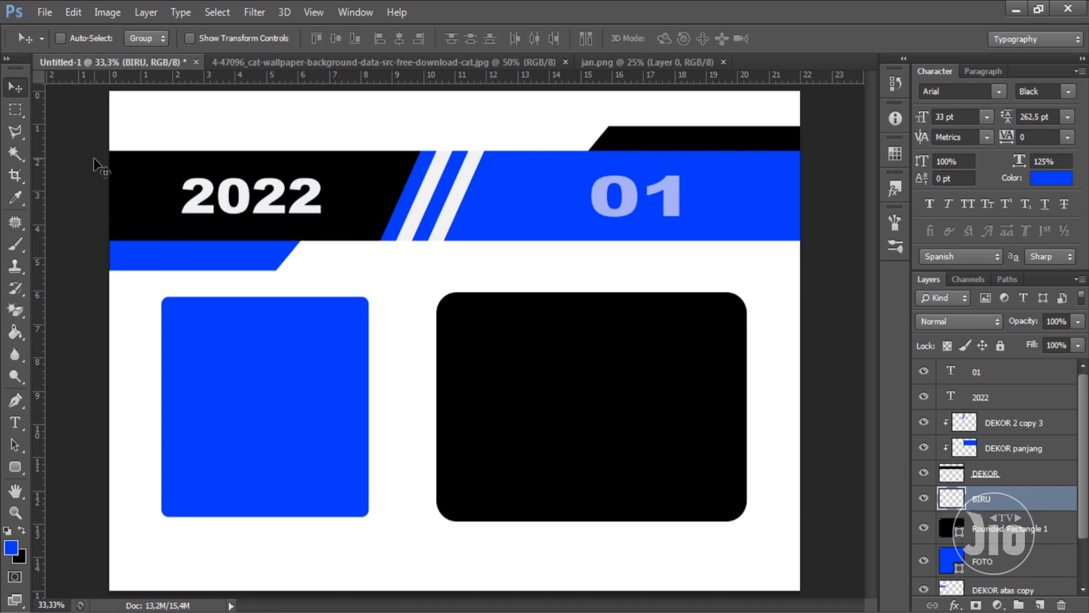
# Step: Select a strip across the black box's top and fill it blue
pyautogui.click(16, 109)
pyautogui.moveTo(421, 286); pyautogui.dragTo(758, 339)
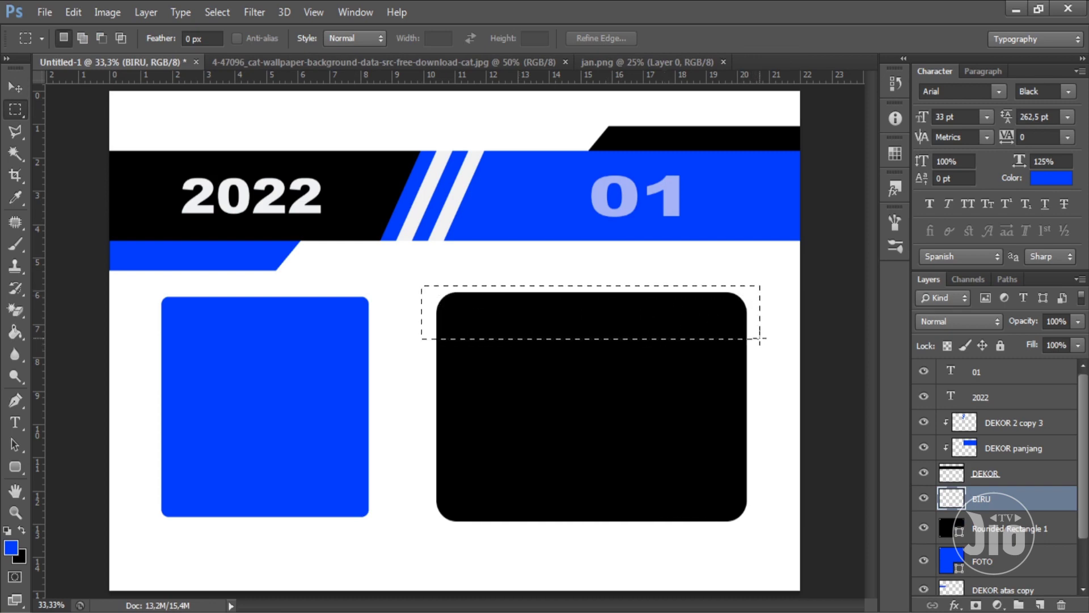
pyautogui.click(338, 364)
pyautogui.hotkey('ctrl', 'z')
pyautogui.click(15, 332)
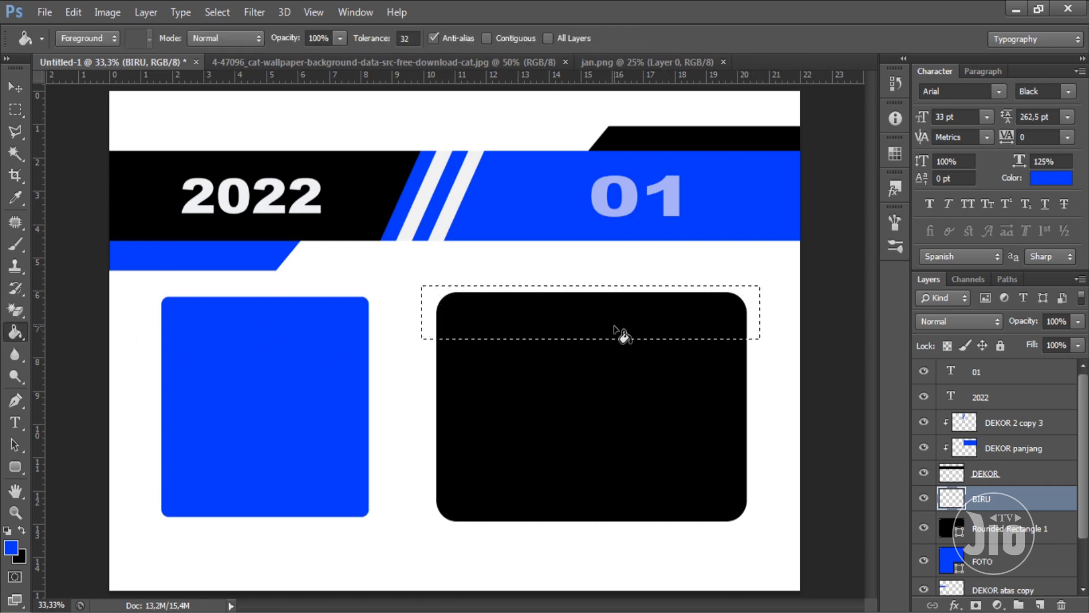
pyautogui.click(624, 334)
pyautogui.hotkey('ctrl', 'd')
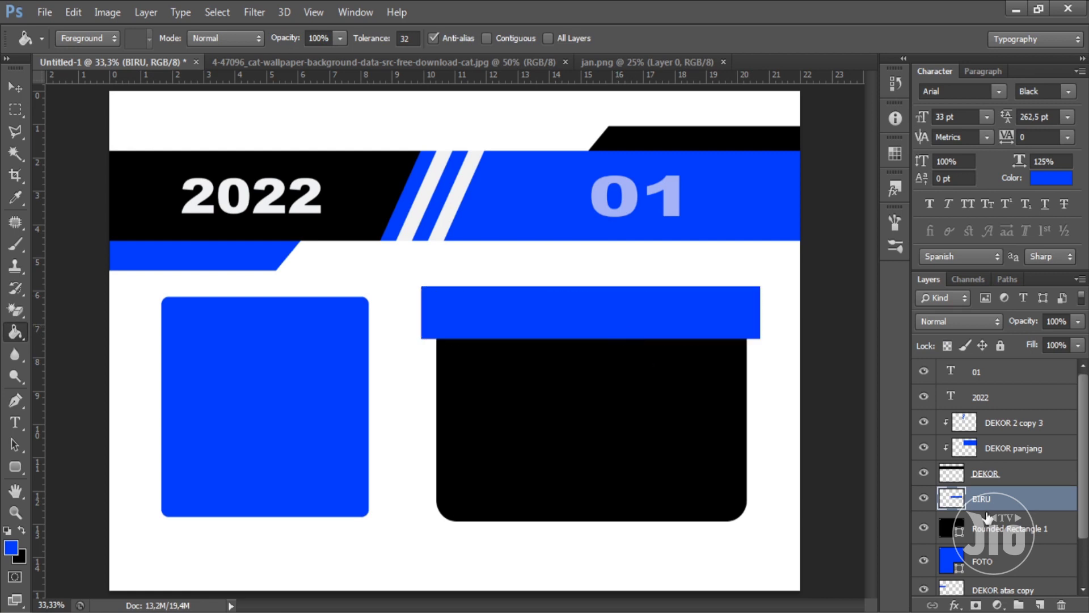
# Step: Rasterize Rounded Rectangle 1 and clip the BIRU blue strip to it
pyautogui.click(992, 534)
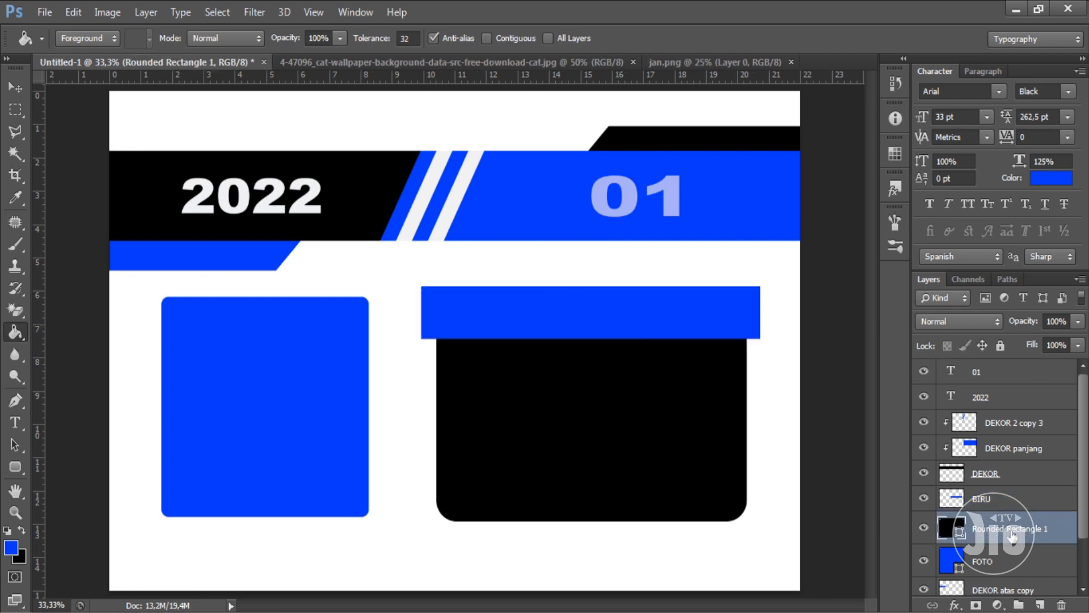
pyautogui.rightClick(1012, 533)
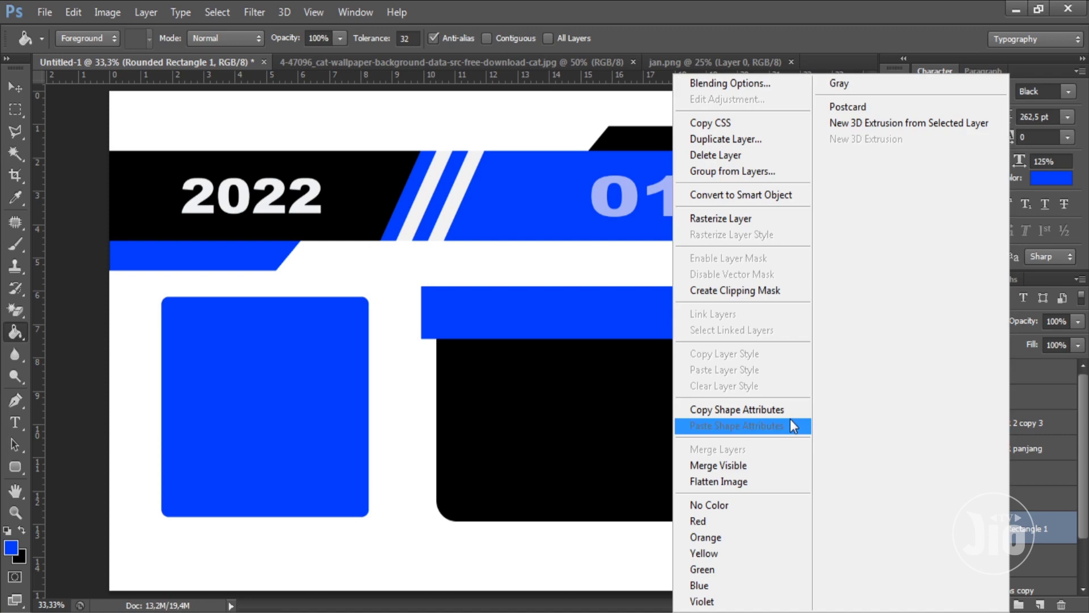
pyautogui.click(749, 224)
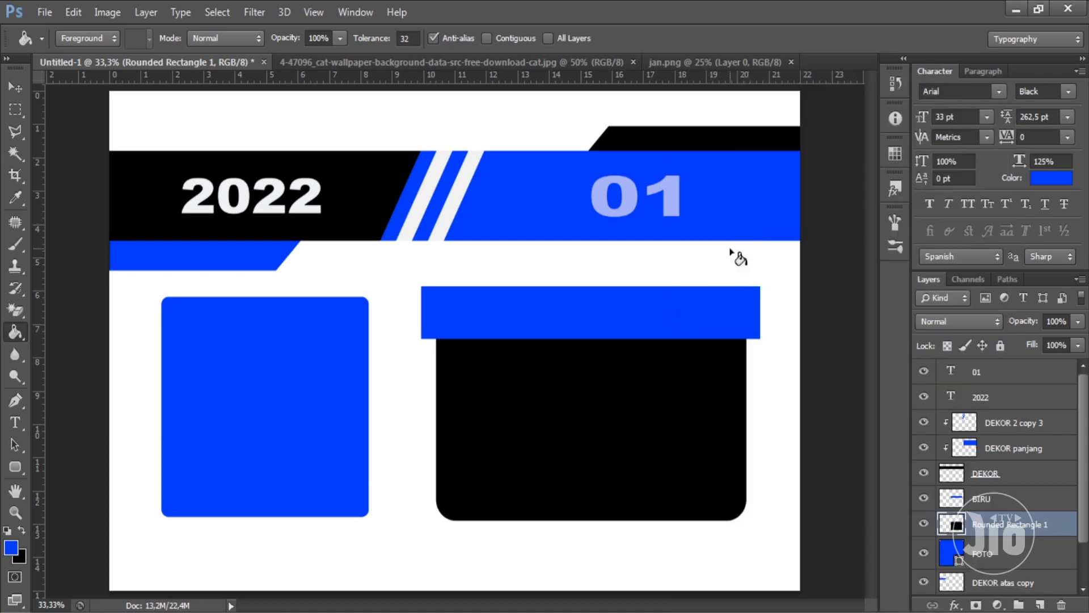
pyautogui.click(1004, 501)
pyautogui.rightClick(1003, 502)
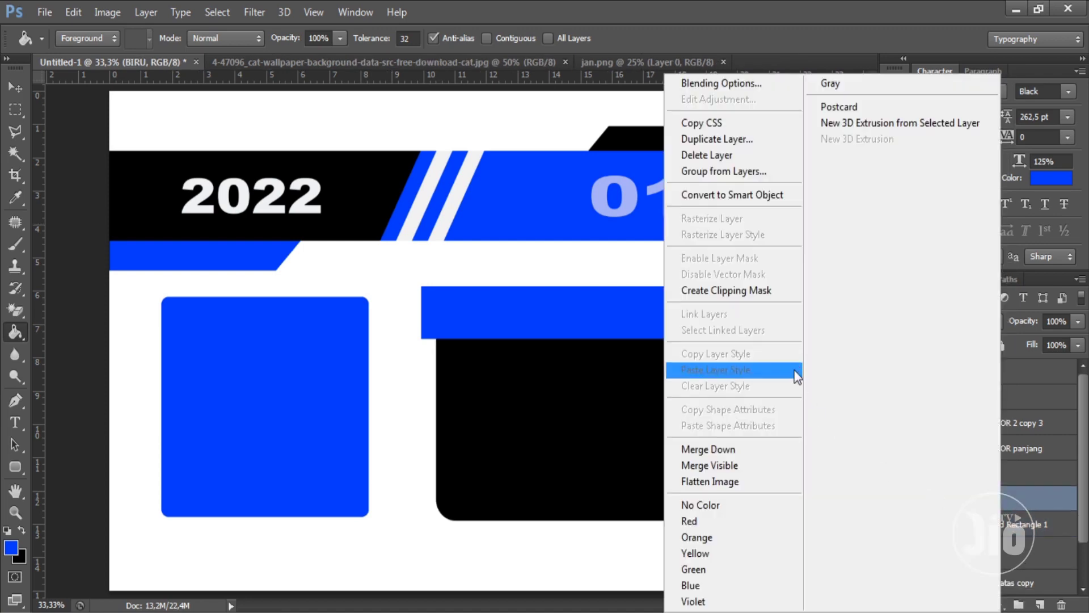
pyautogui.click(766, 290)
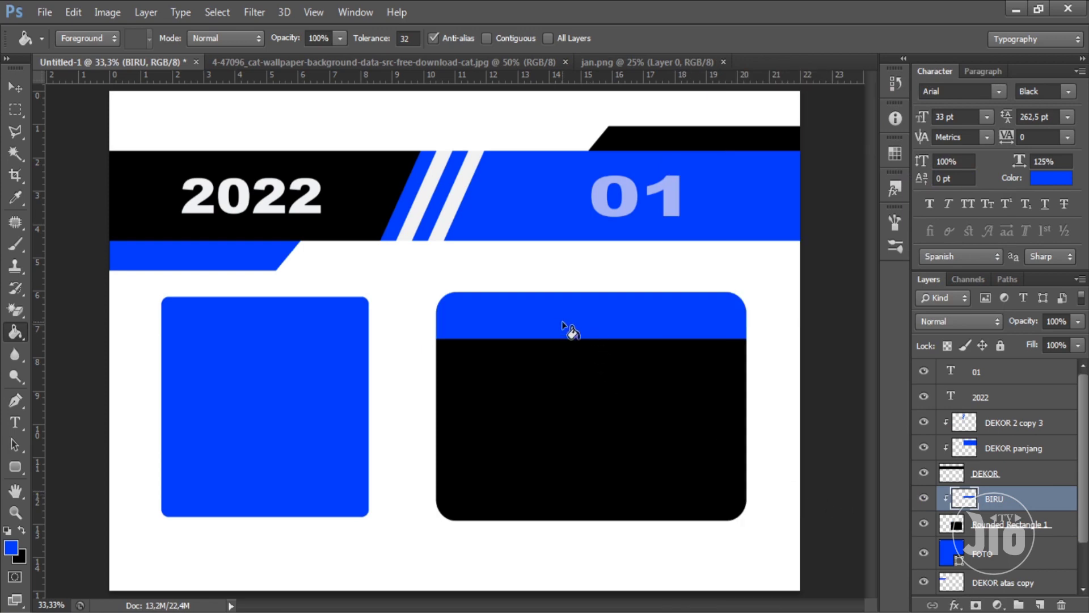
pyautogui.click(1043, 525)
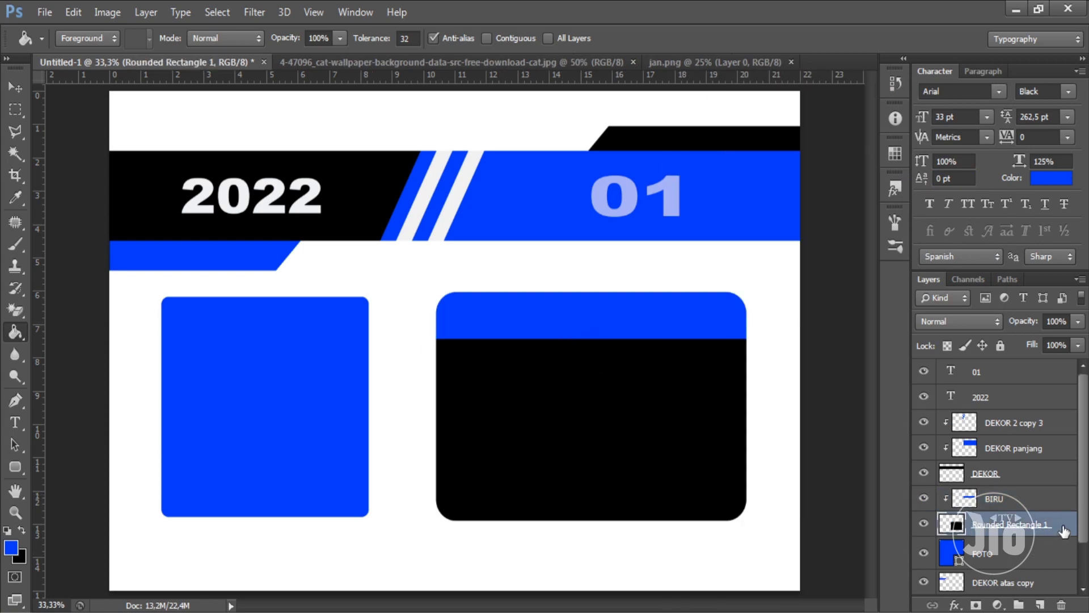
pyautogui.doubleClick(1064, 531)
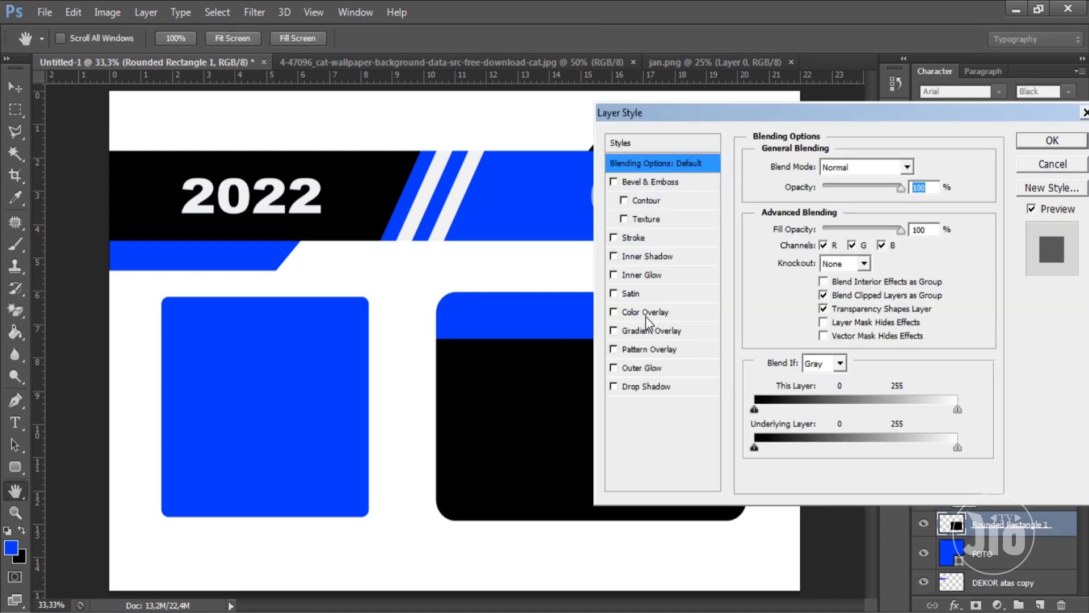
# Step: Give the rounded rectangle a near-white #fcf7f7 Color Overlay
pyautogui.click(646, 312)
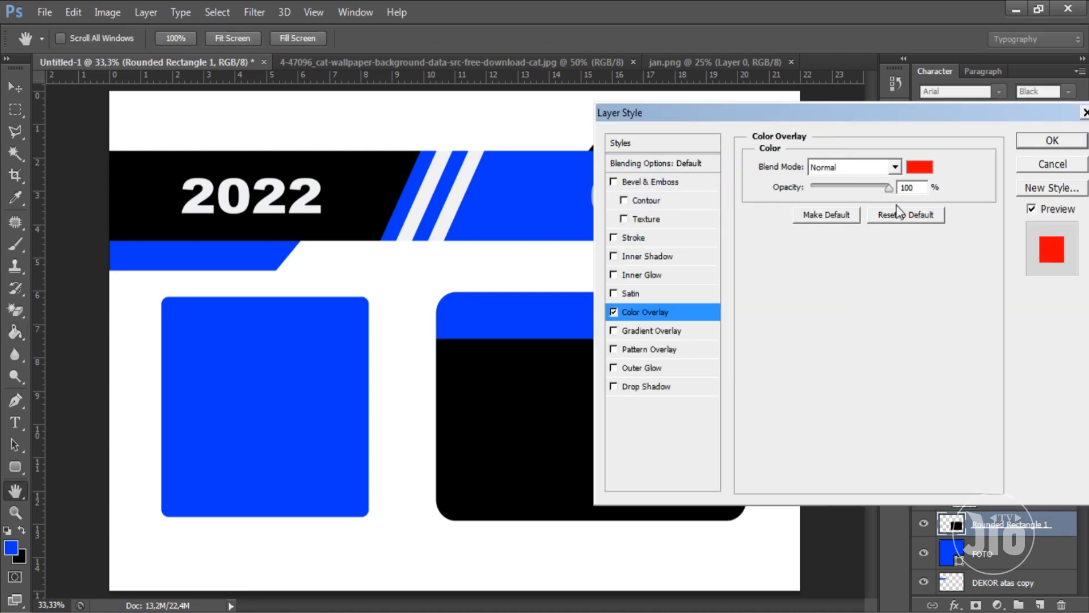
pyautogui.click(917, 166)
pyautogui.moveTo(673, 210); pyautogui.dragTo(620, 171)
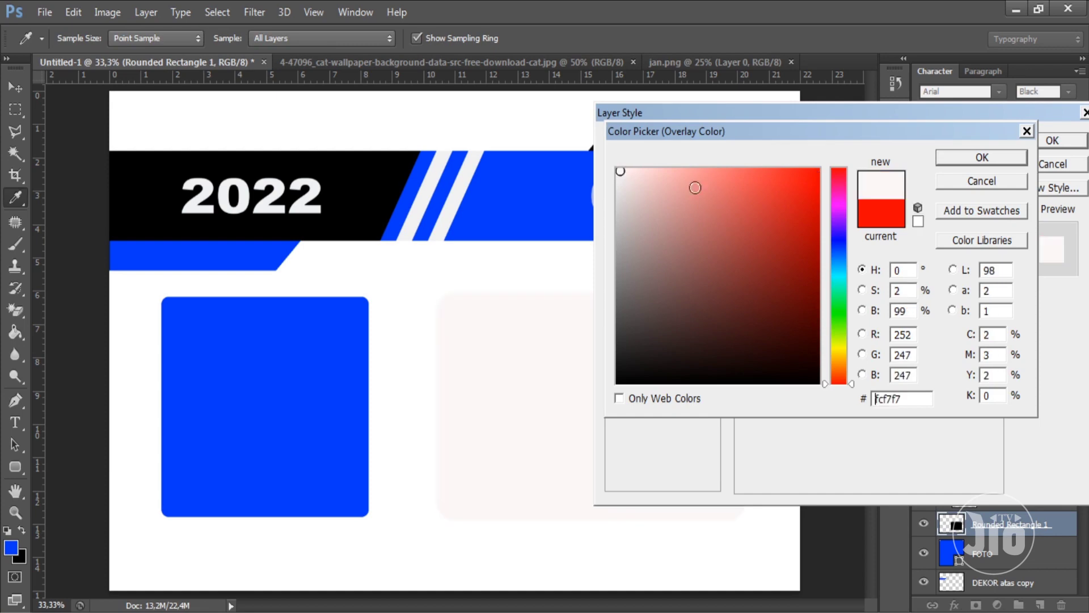
pyautogui.click(957, 158)
pyautogui.moveTo(840, 122); pyautogui.dragTo(871, 87)
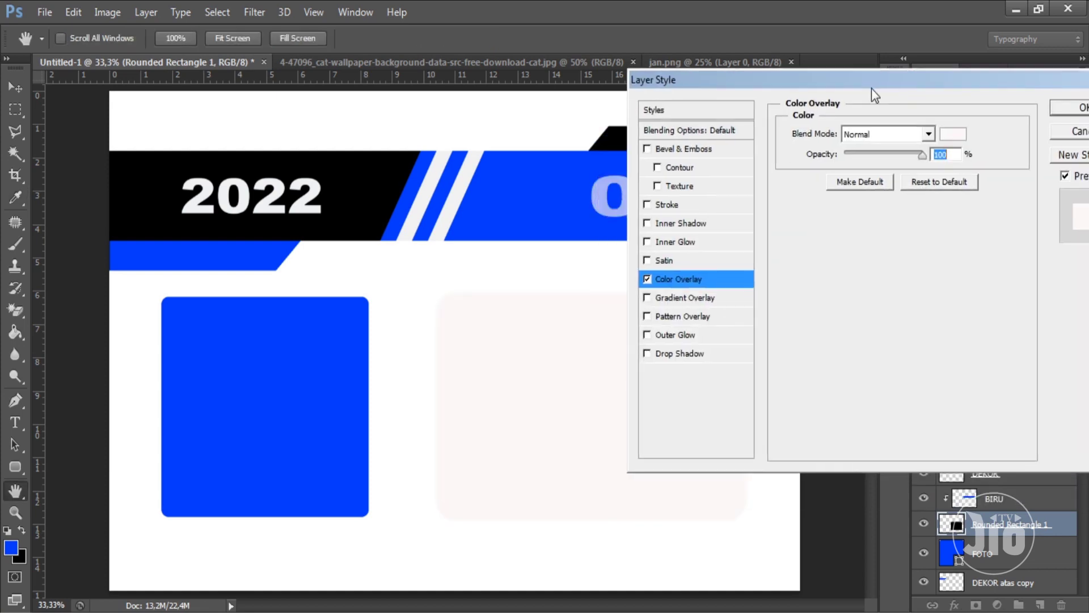
# Step: Add a Drop Shadow with 95% opacity, 11 px distance and 27 px size
pyautogui.click(689, 353)
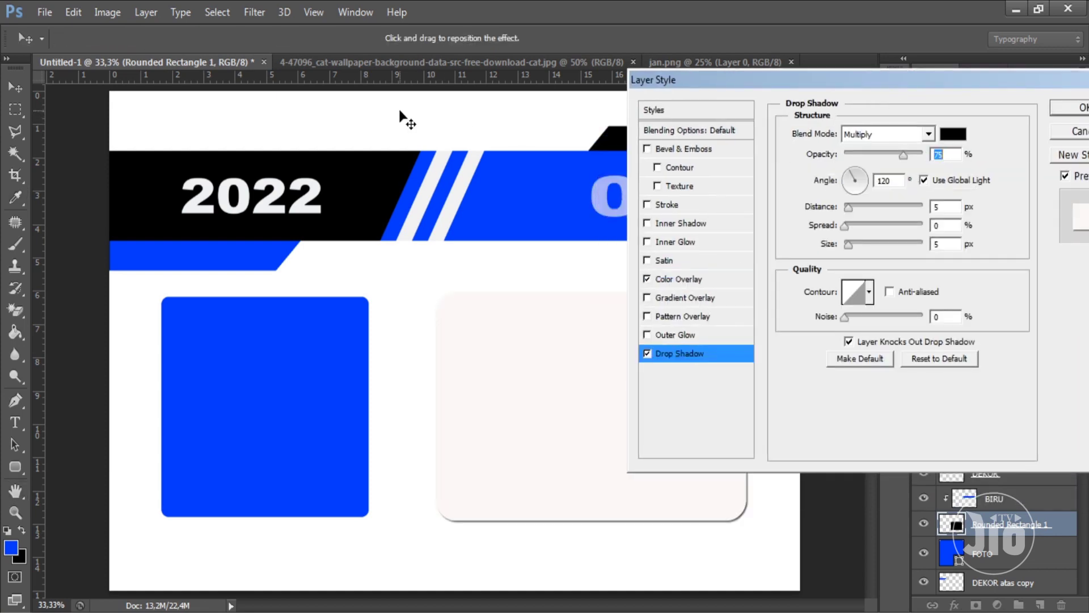
pyautogui.moveTo(830, 85); pyautogui.dragTo(254, 70)
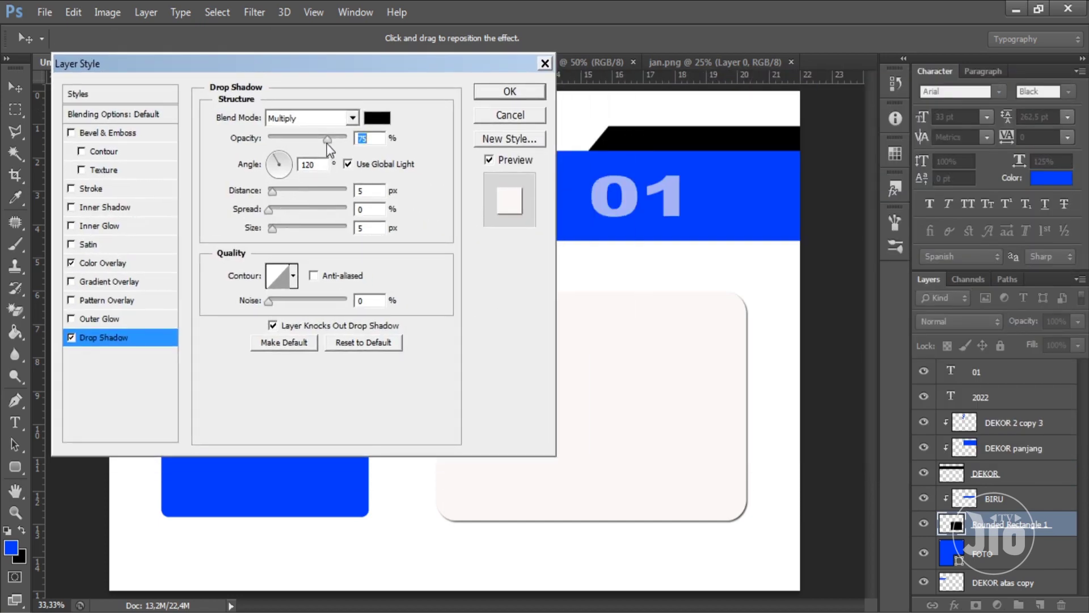
pyautogui.write('95')
pyautogui.moveTo(274, 192); pyautogui.dragTo(281, 228)
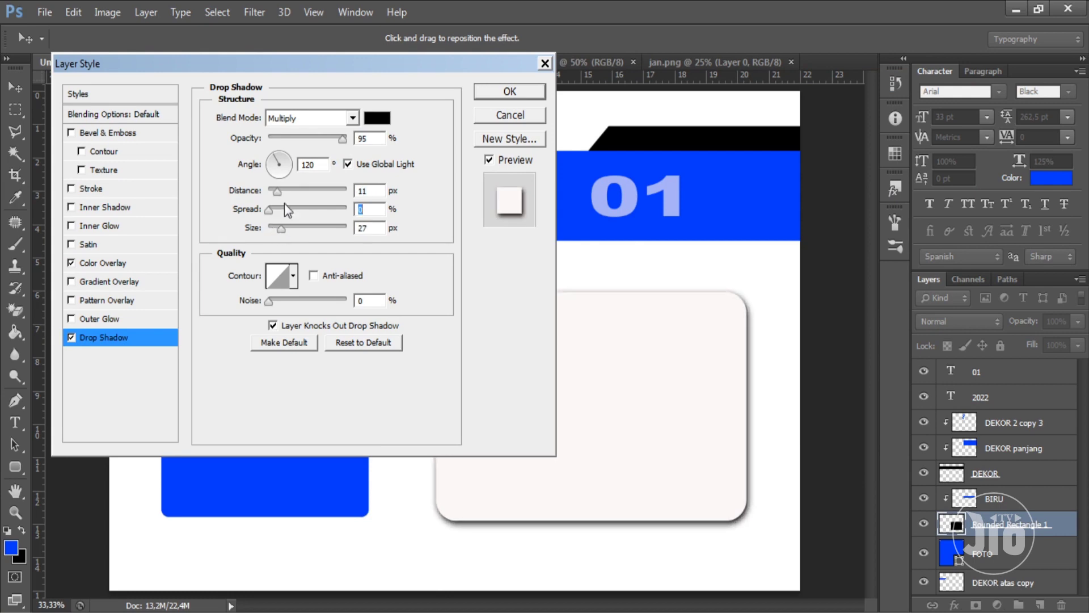
pyautogui.click(510, 91)
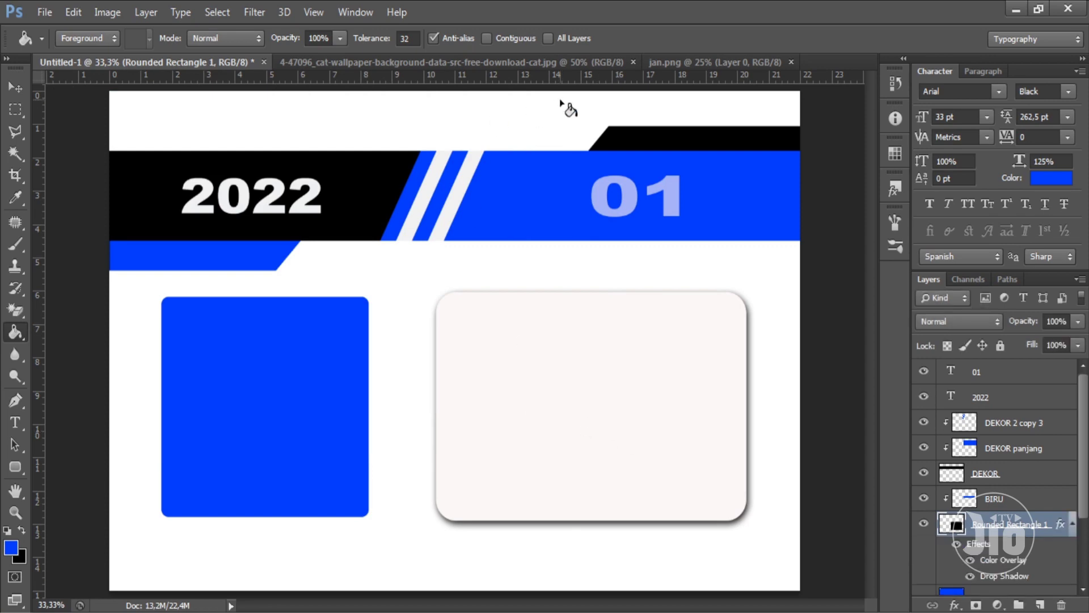
# Step: Select the kitten area of the cat photo and paste it into the calendar page
pyautogui.click(685, 62)
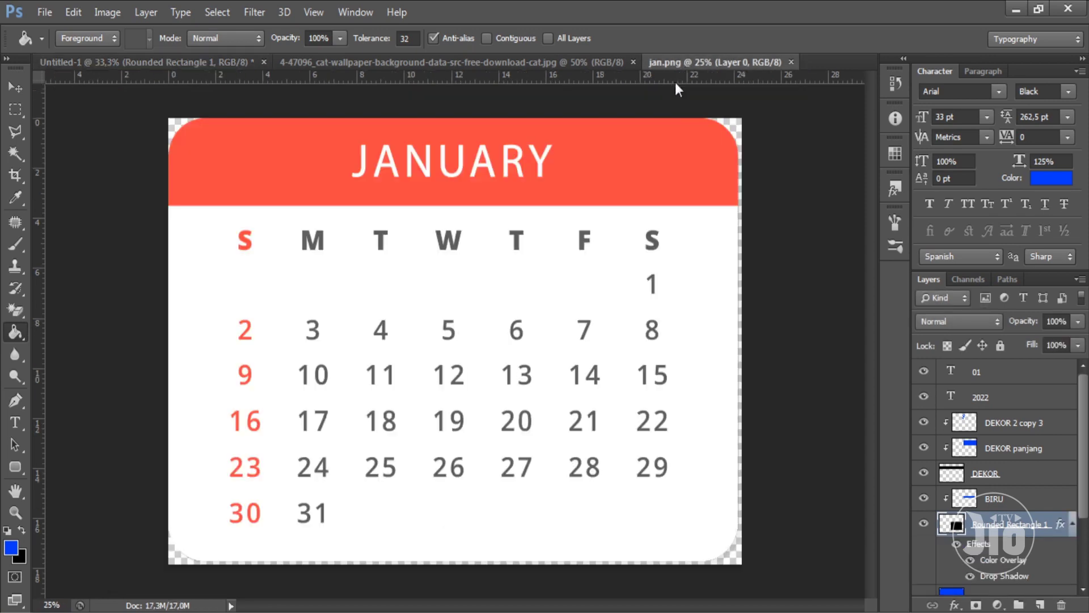
pyautogui.click(371, 64)
pyautogui.click(15, 109)
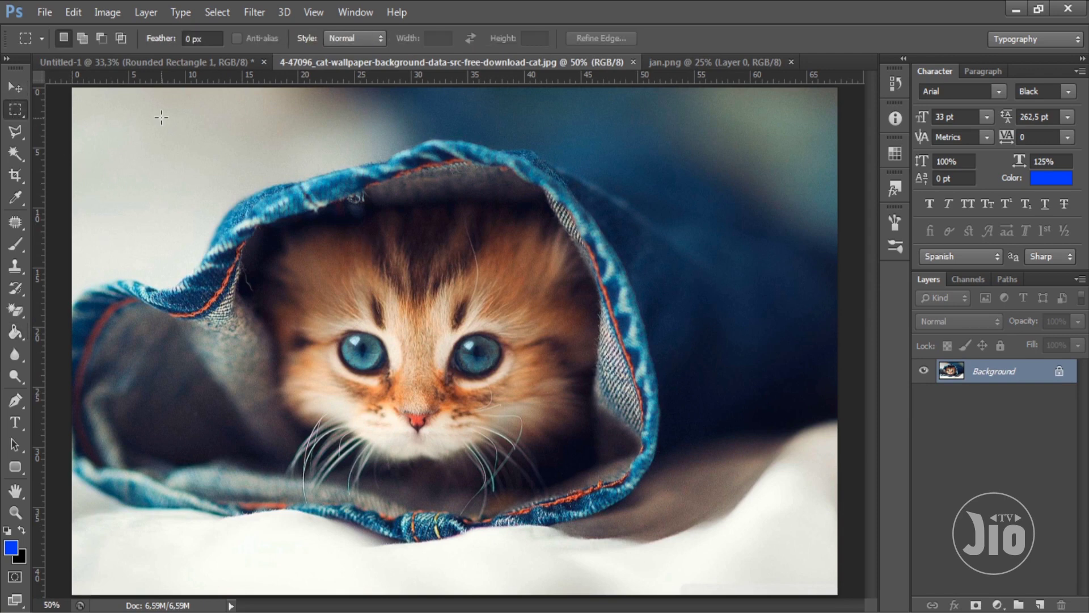
pyautogui.moveTo(173, 91); pyautogui.dragTo(667, 544)
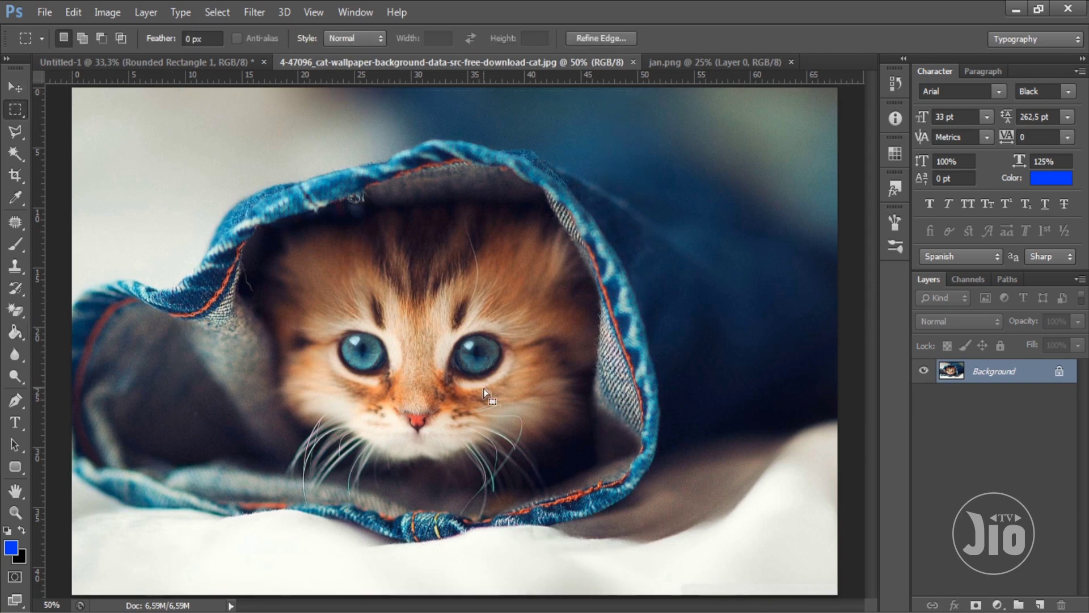
pyautogui.moveTo(236, 237); pyautogui.dragTo(262, 237)
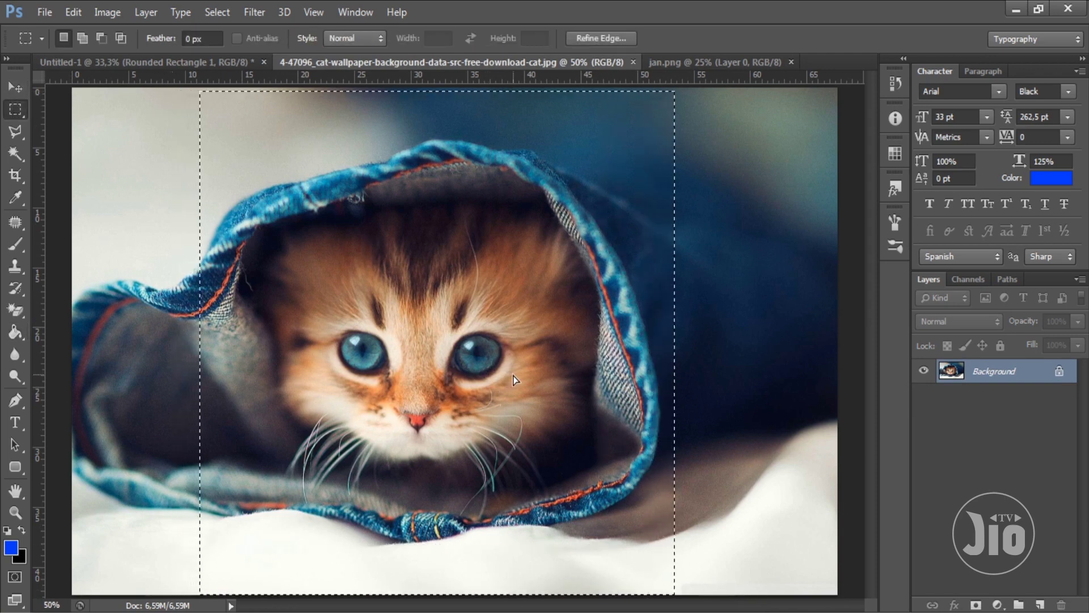
pyautogui.click(192, 64)
pyautogui.hotkey('ctrl', 'v')
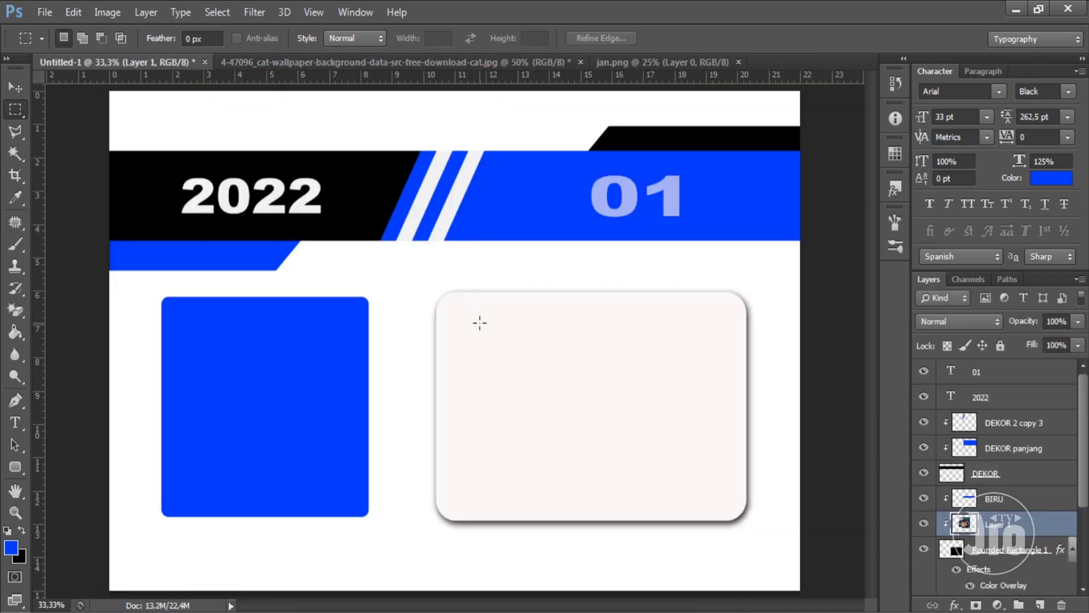
# Step: Unclip the kitten layer and move it just above FOTO in the layer stack
pyautogui.rightClick(1002, 536)
pyautogui.press('Escape')
pyautogui.keyDown('alt'); pyautogui.click(1037, 534); pyautogui.keyUp('alt')
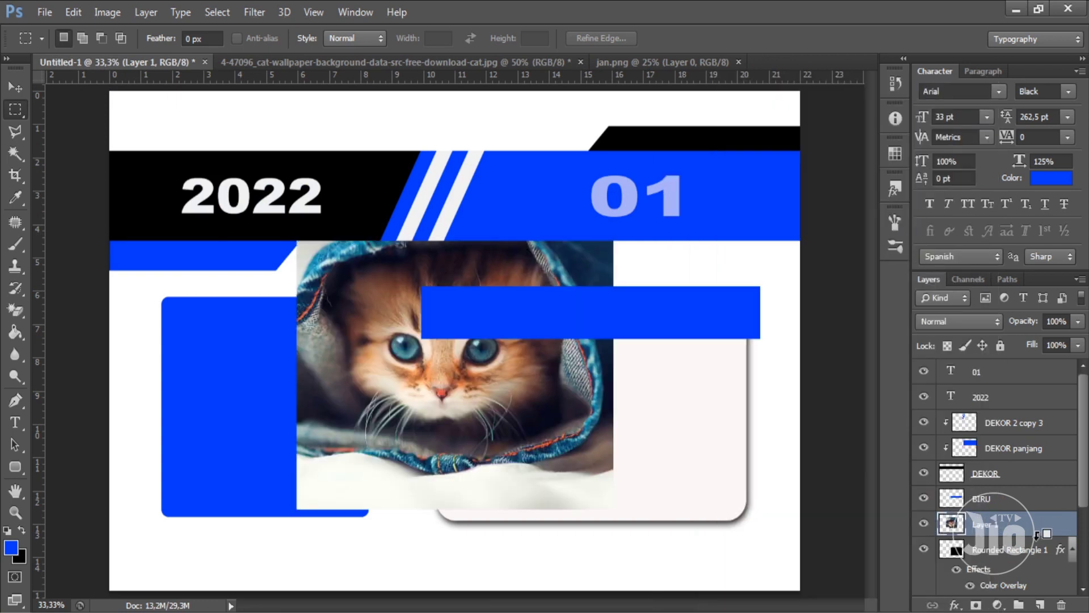
pyautogui.click(17, 90)
pyautogui.scroll(-3, 998, 444)
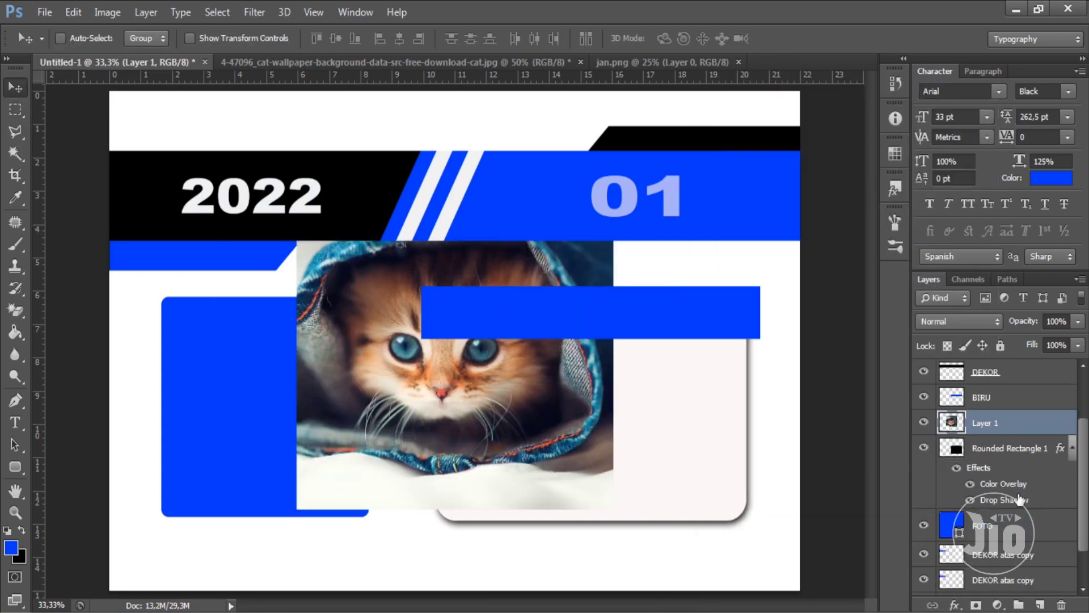
pyautogui.moveTo(1001, 429); pyautogui.dragTo(1004, 506)
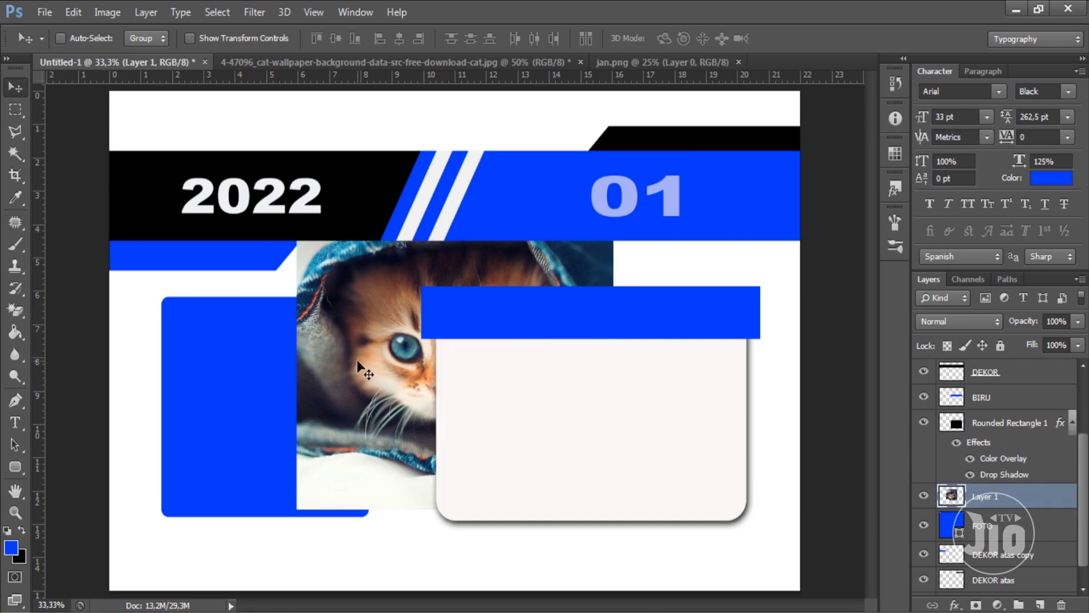
# Step: Position the kitten over the left frame and clip it into the FOTO box
pyautogui.moveTo(357, 368); pyautogui.dragTo(256, 411)
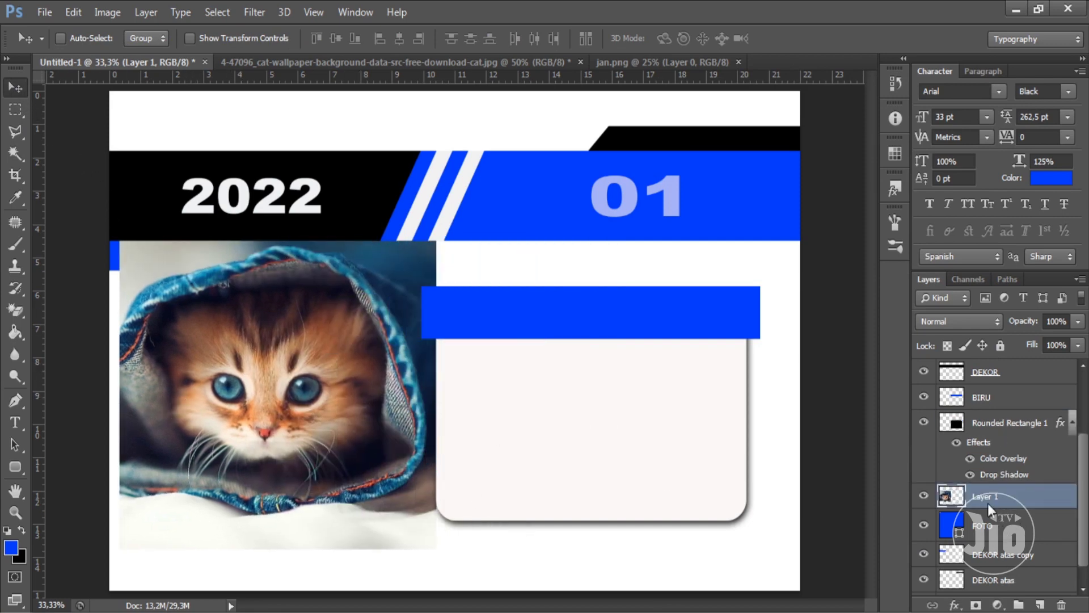
pyautogui.rightClick(988, 502)
pyautogui.click(696, 290)
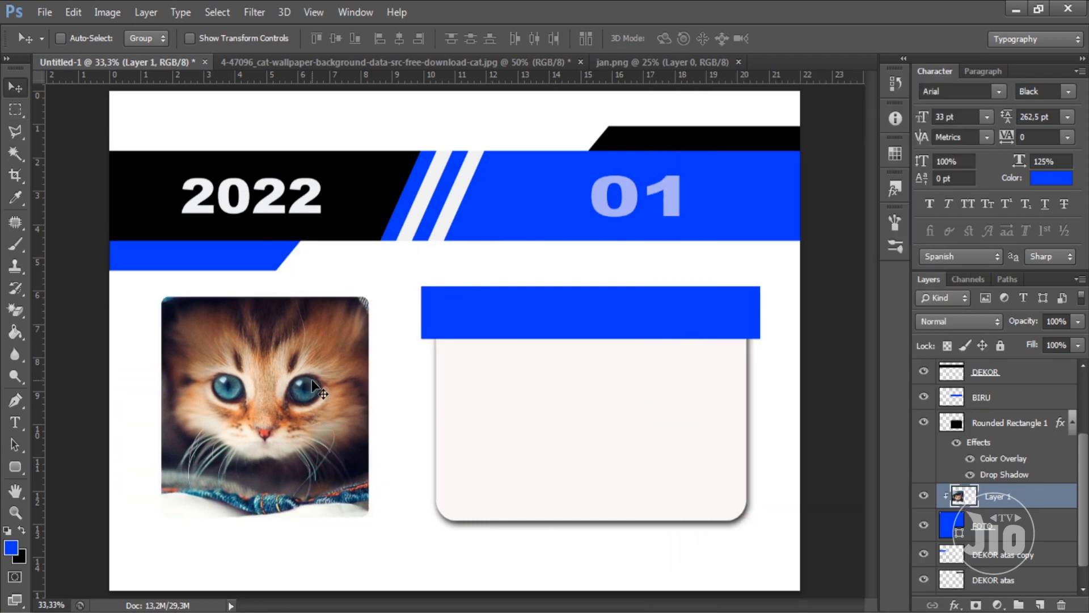
pyautogui.moveTo(312, 381); pyautogui.dragTo(313, 402)
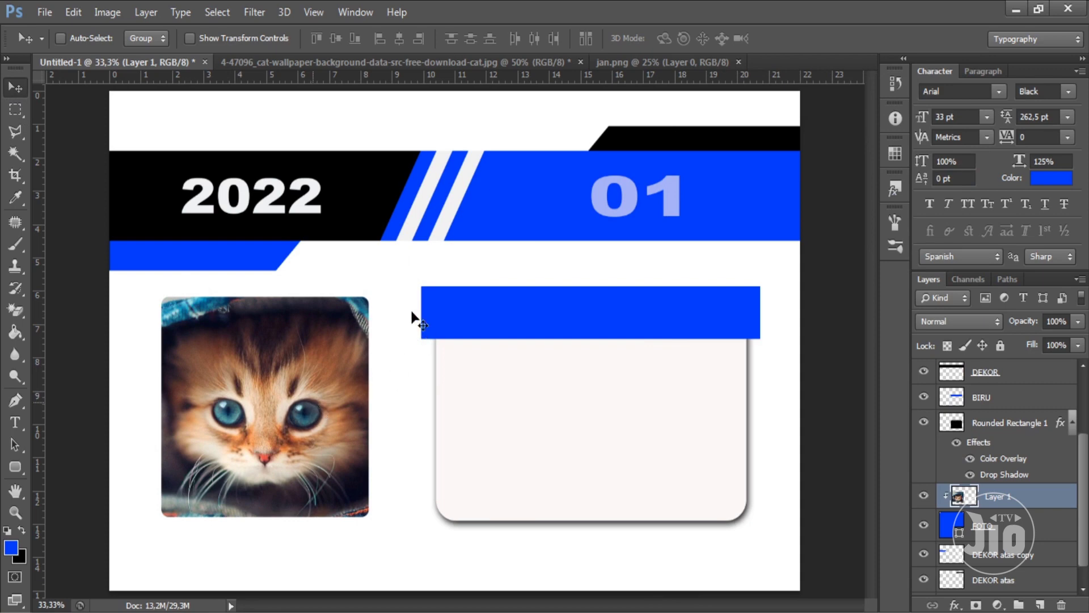
# Step: Scale the kitten photo down to about 76% inside the frame
pyautogui.hotkey('ctrl', 't')
pyautogui.moveTo(435, 239); pyautogui.dragTo(399, 278)
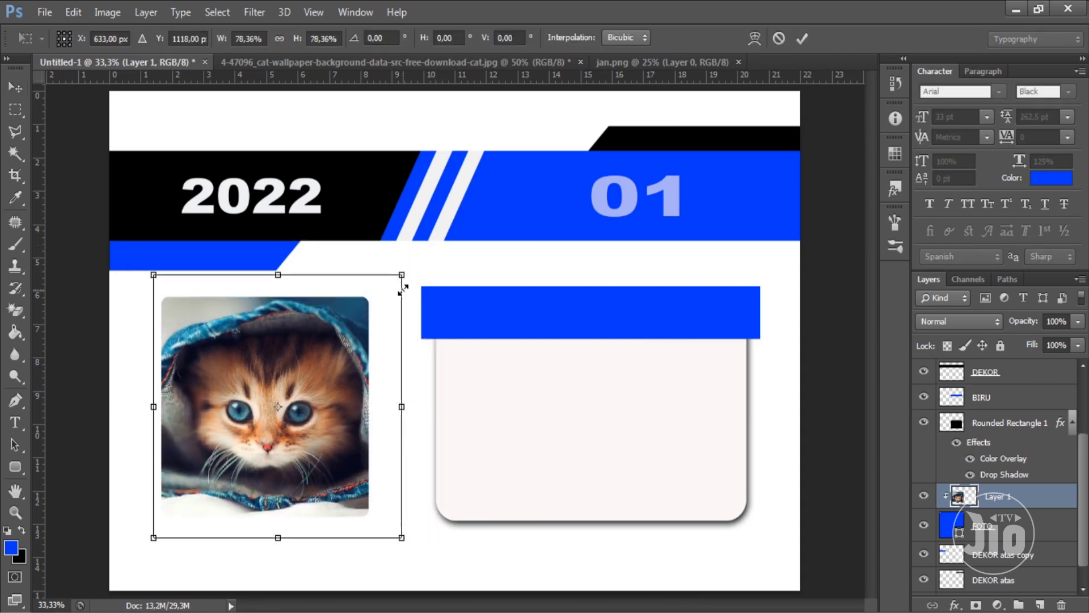
pyautogui.moveTo(338, 342); pyautogui.dragTo(332, 346)
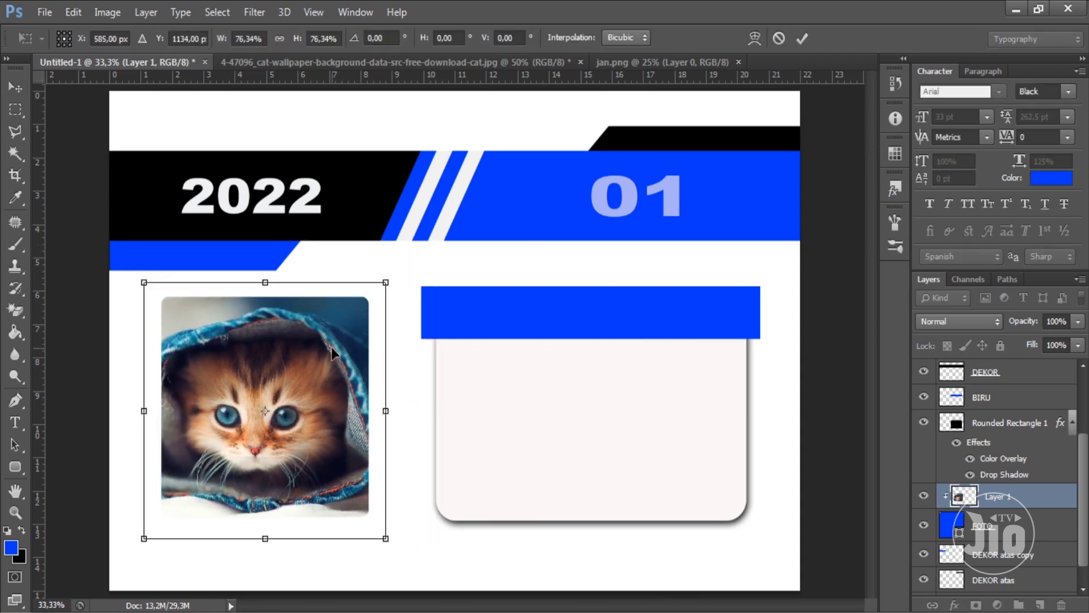
pyautogui.press('Return')
pyautogui.click(1015, 533)
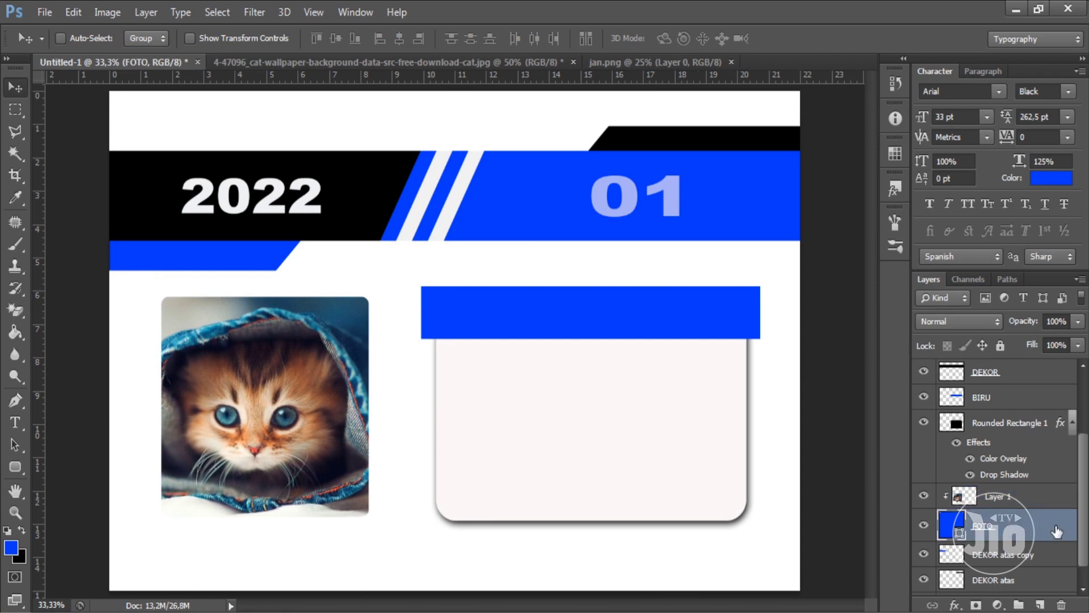
# Step: Add a 25 px inside Stroke in the sampled banner blue to the FOTO frame layer
pyautogui.rightClick(986, 397)
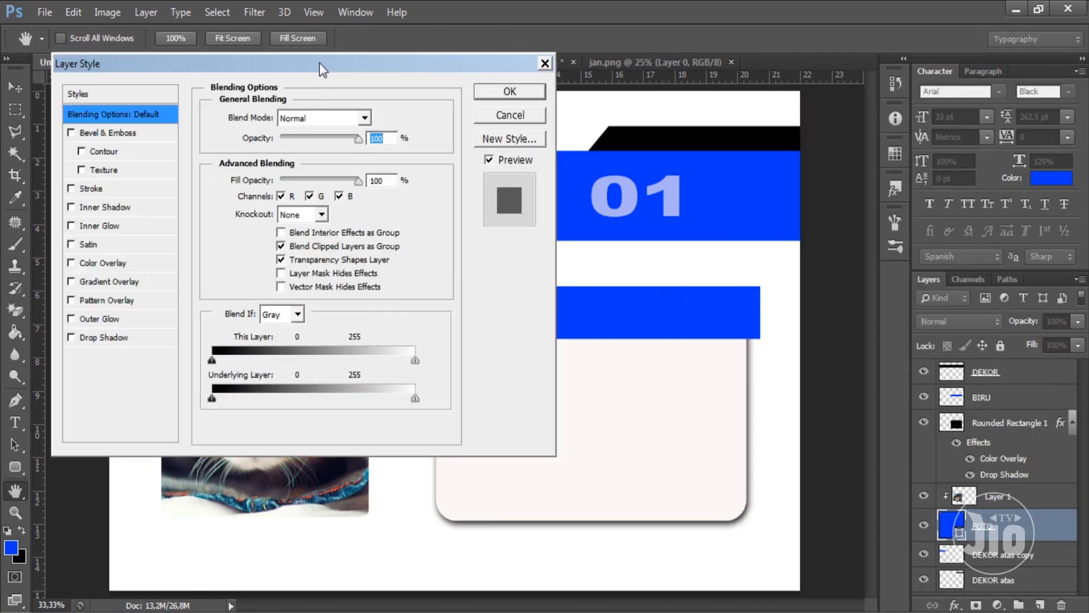
pyautogui.moveTo(319, 64); pyautogui.dragTo(761, 85)
pyautogui.click(560, 211)
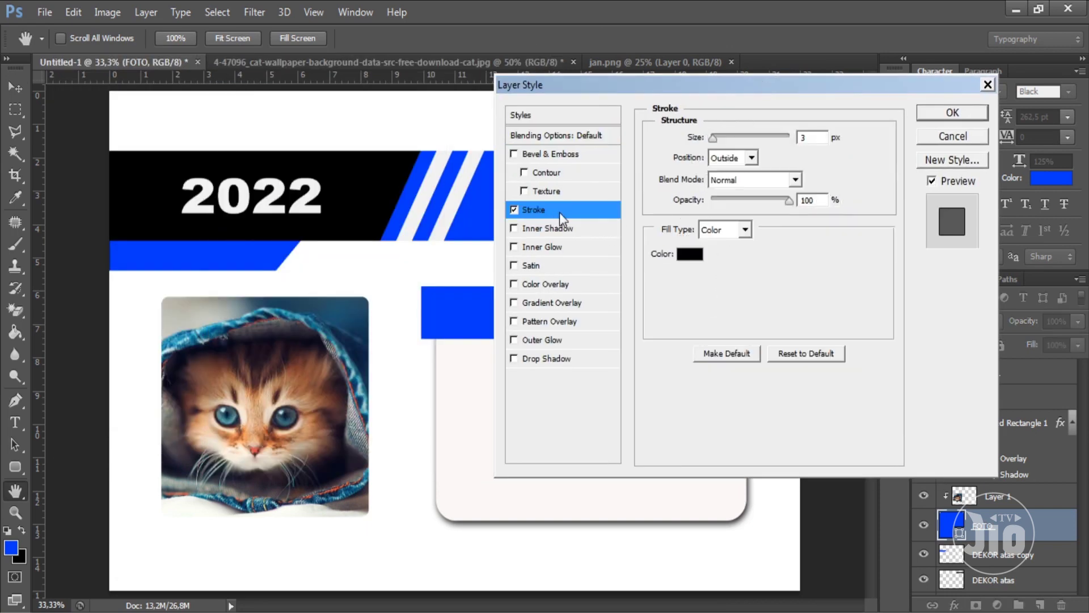
pyautogui.click(753, 163)
pyautogui.click(746, 174)
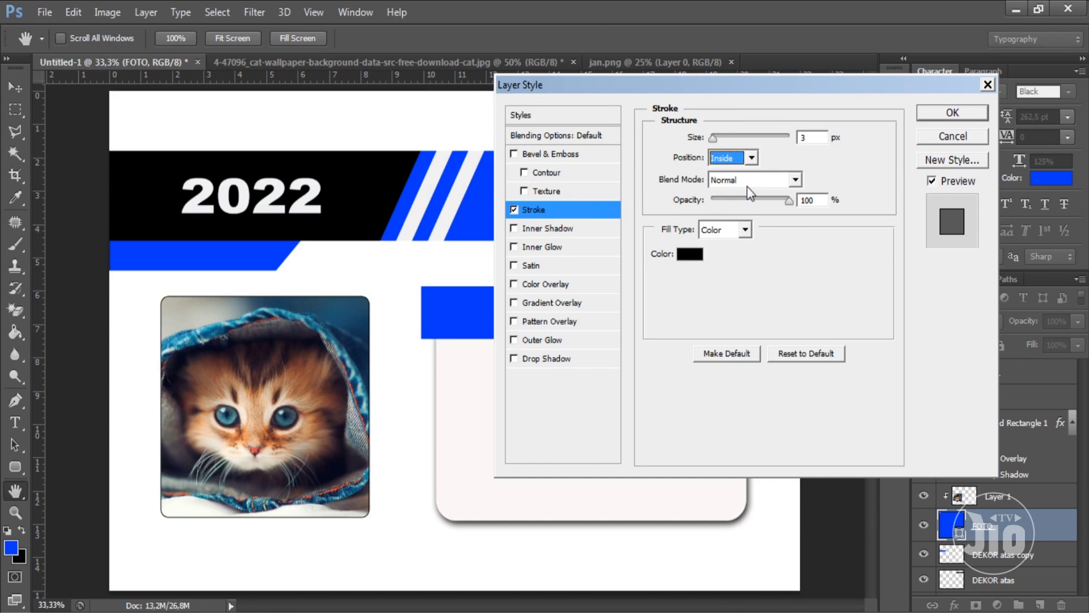
pyautogui.click(690, 253)
pyautogui.click(478, 304)
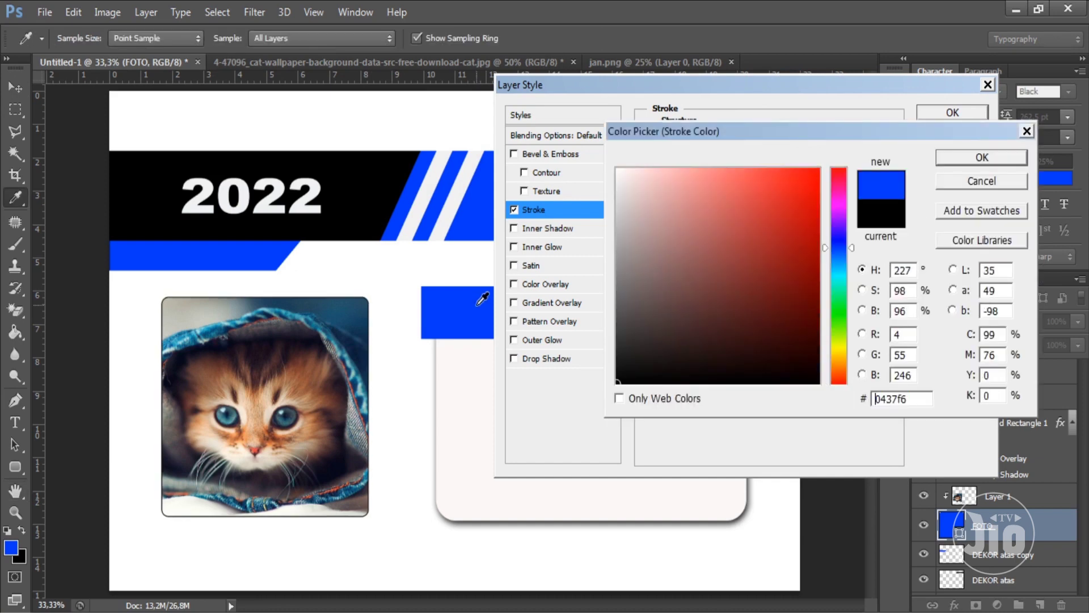
pyautogui.click(949, 162)
pyautogui.press('Up')
pyautogui.press('Up')
pyautogui.press('Up')
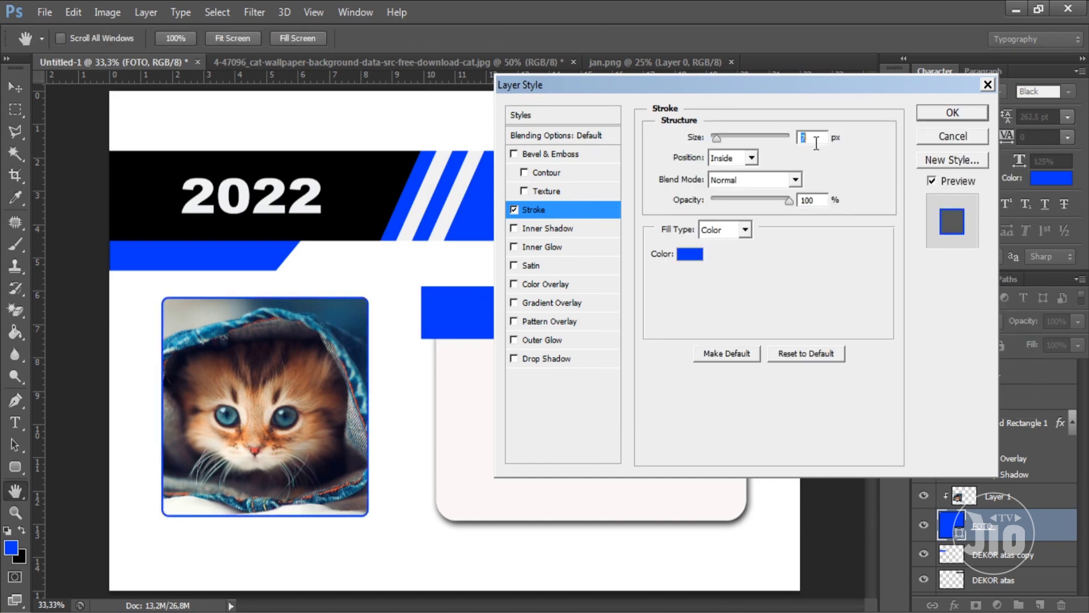
pyautogui.press('Up')
pyautogui.press('Up')
pyautogui.press('Up')
pyautogui.press('Up')
pyautogui.press('Up')
pyautogui.press('Up')
pyautogui.press('Up')
pyautogui.press('Up')
pyautogui.press('Up')
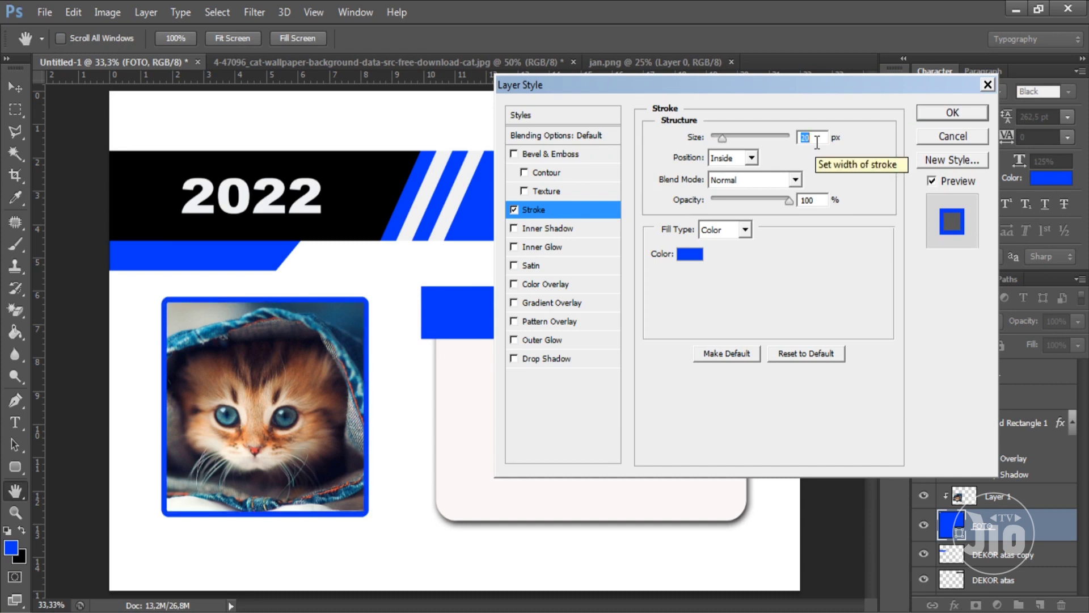
pyautogui.press('Up')
pyautogui.press('Up')
pyautogui.press('Up')
pyautogui.press('Up')
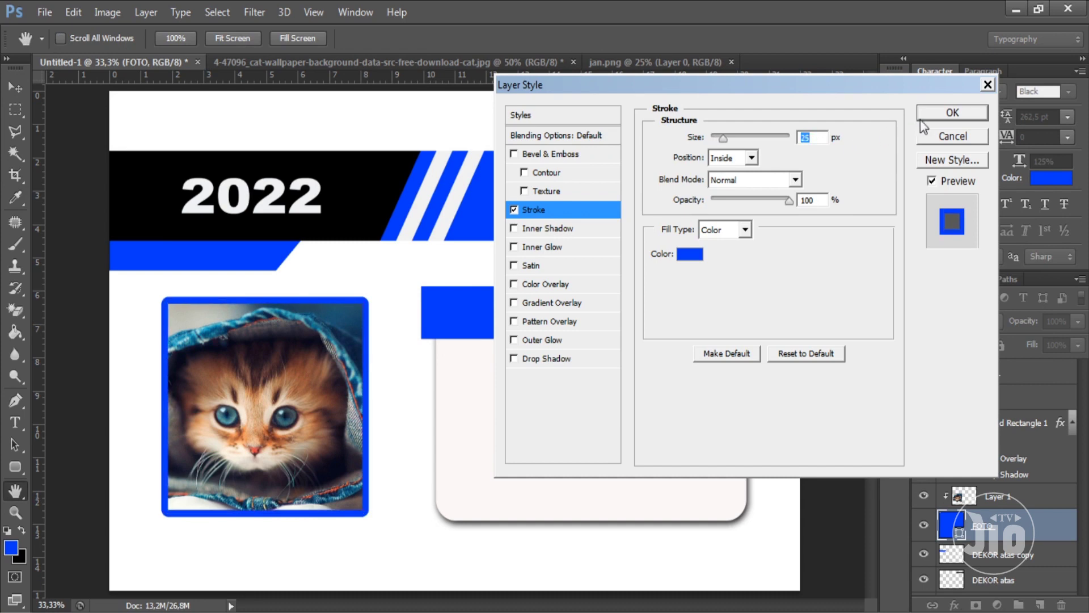
pyautogui.press('Return')
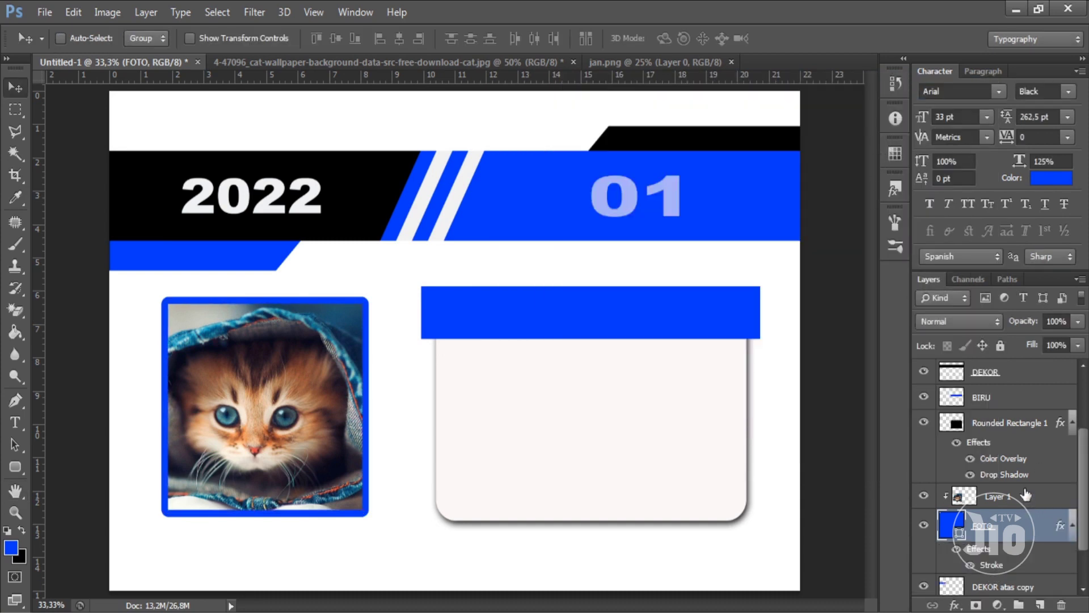
# Step: Merge the rounded box into a new empty layer and rename it TANGGAL
pyautogui.click(996, 404)
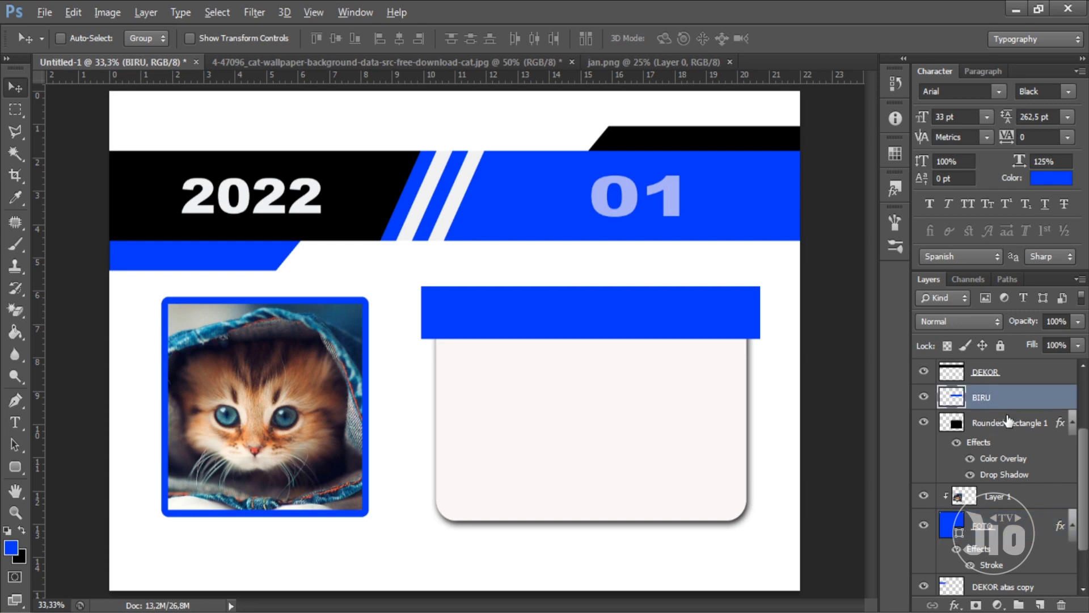
pyautogui.keyDown('alt'); pyautogui.click(1012, 410); pyautogui.keyUp('alt')
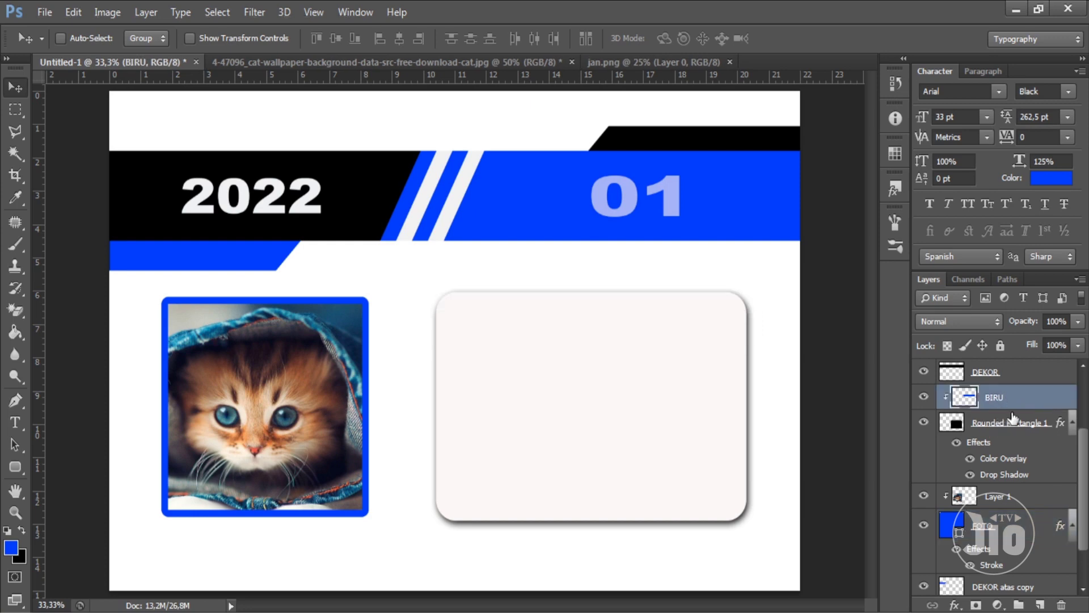
pyautogui.keyDown('alt'); pyautogui.click(1012, 418); pyautogui.keyUp('alt')
pyautogui.rightClick(1016, 422)
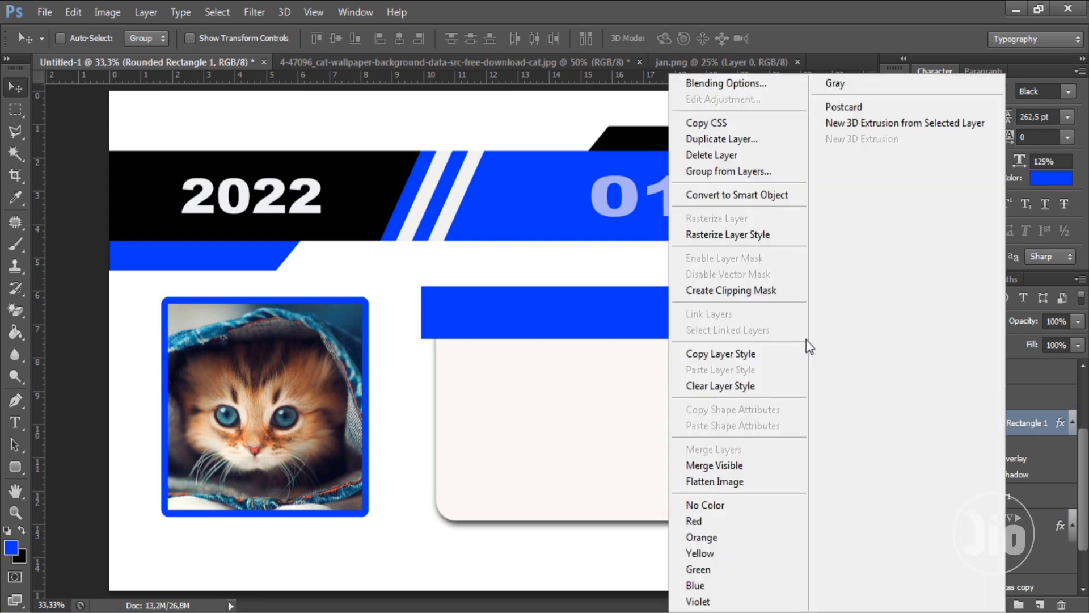
pyautogui.press('Escape')
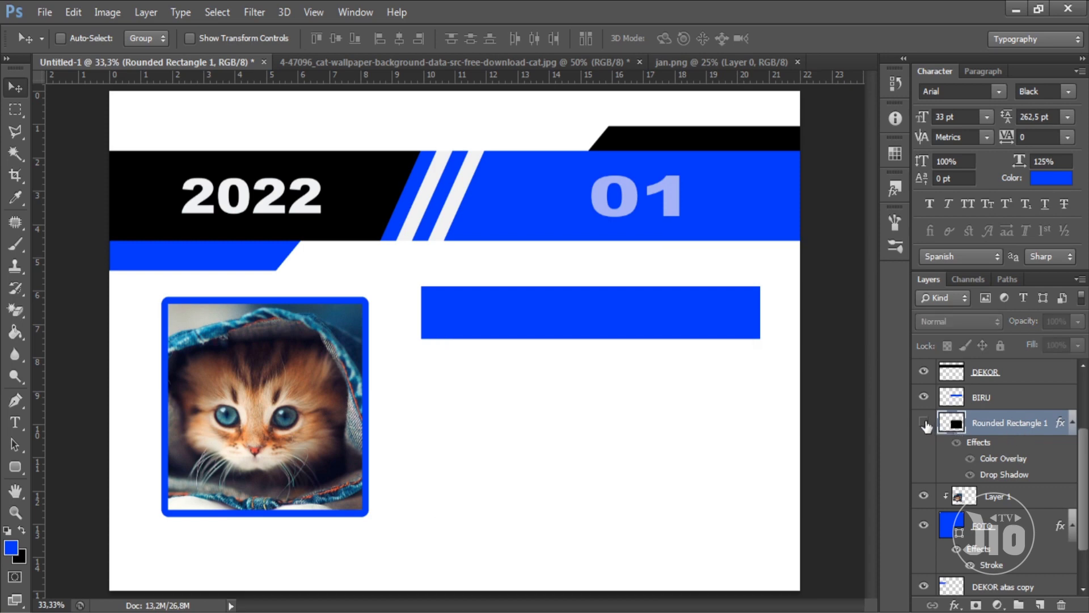
pyautogui.click(1047, 608)
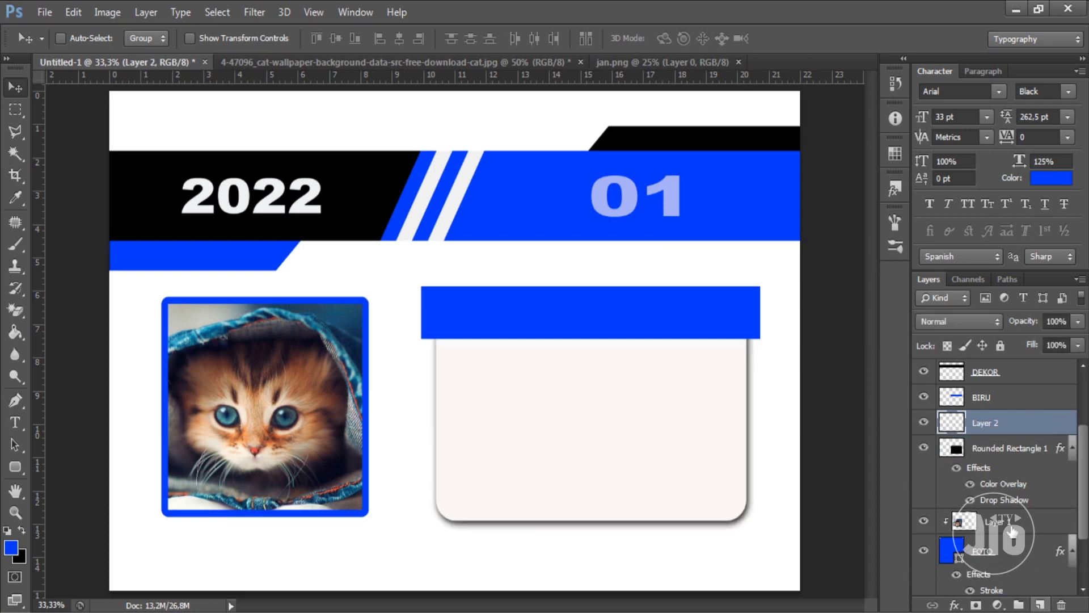
pyautogui.keyDown('shift'); pyautogui.click(994, 454); pyautogui.keyUp('shift')
pyautogui.hotkey('ctrl', 'e')
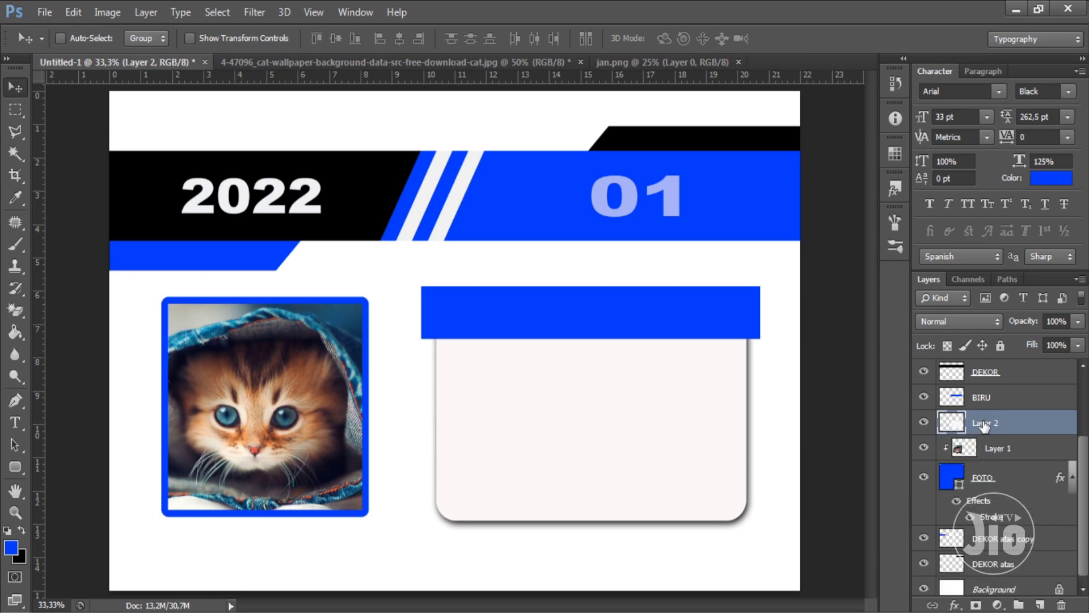
pyautogui.doubleClick(984, 423)
pyautogui.write('TANGGAL')
pyautogui.press('Return')
# Step: Clip the BIRU blue bar onto TANGGAL as its rounded header
pyautogui.moveTo(994, 401); pyautogui.dragTo(1000, 407)
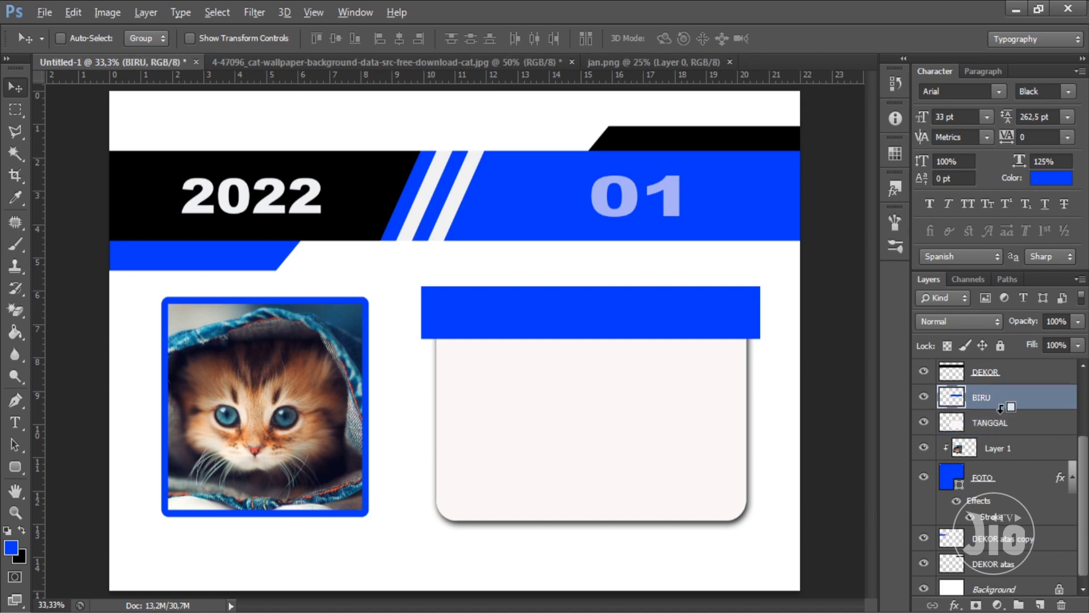
pyautogui.rightClick(989, 410)
pyautogui.click(766, 291)
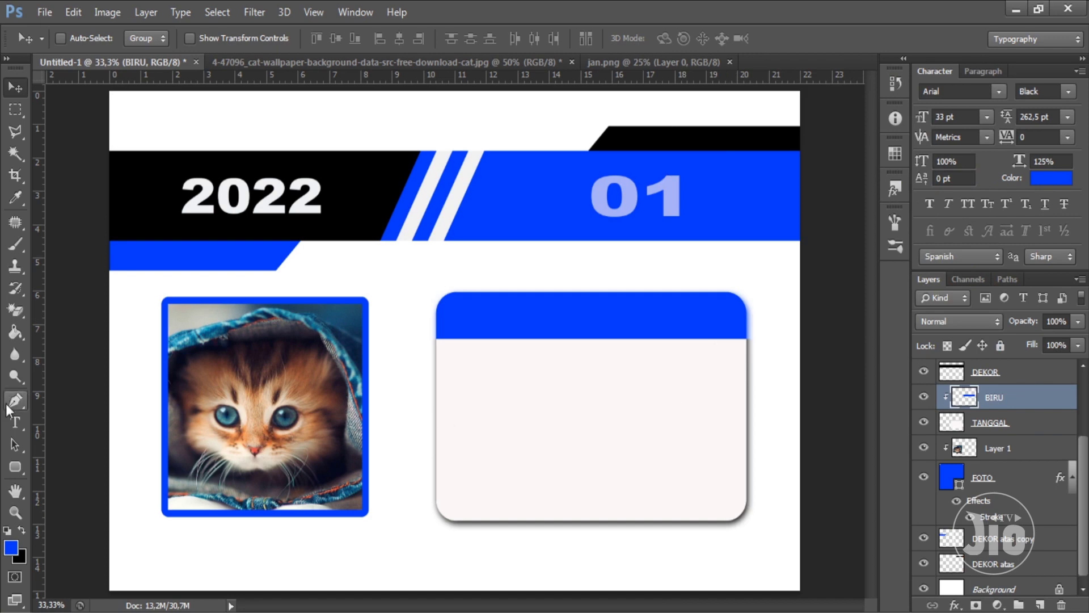
pyautogui.click(16, 422)
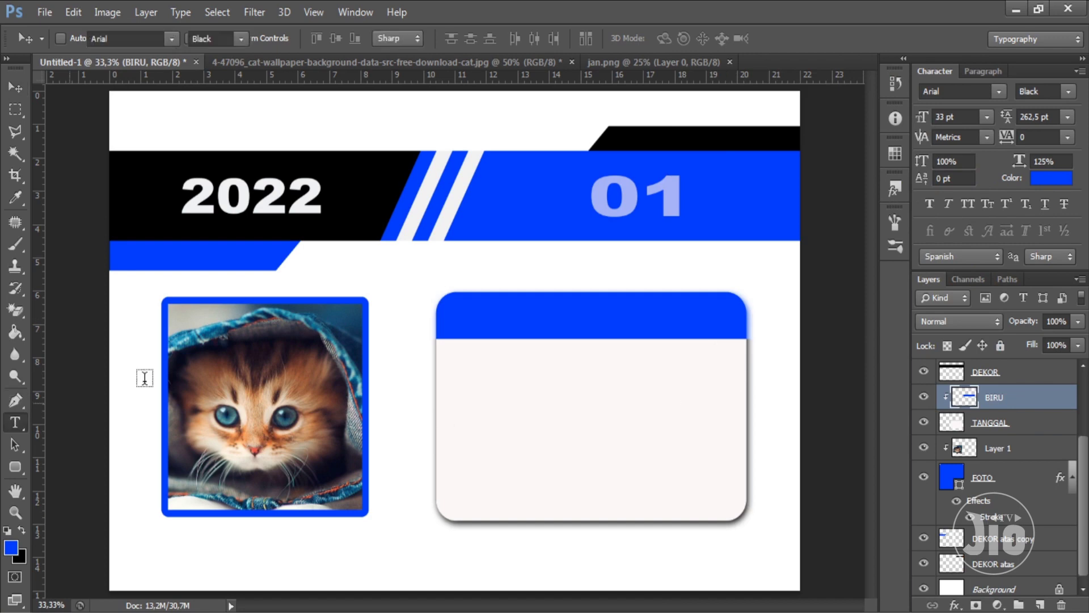
pyautogui.click(1021, 429)
# Step: Type JANUARI in the blue header, clip it with BIRU to the box, and move it to the top
pyautogui.click(515, 320)
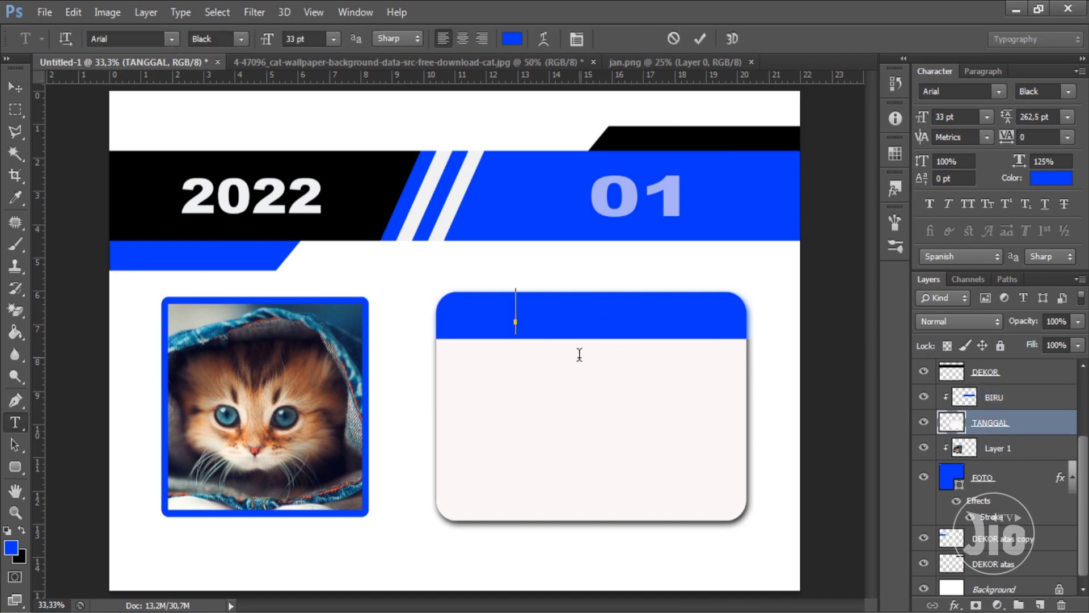
pyautogui.write('JANUA')
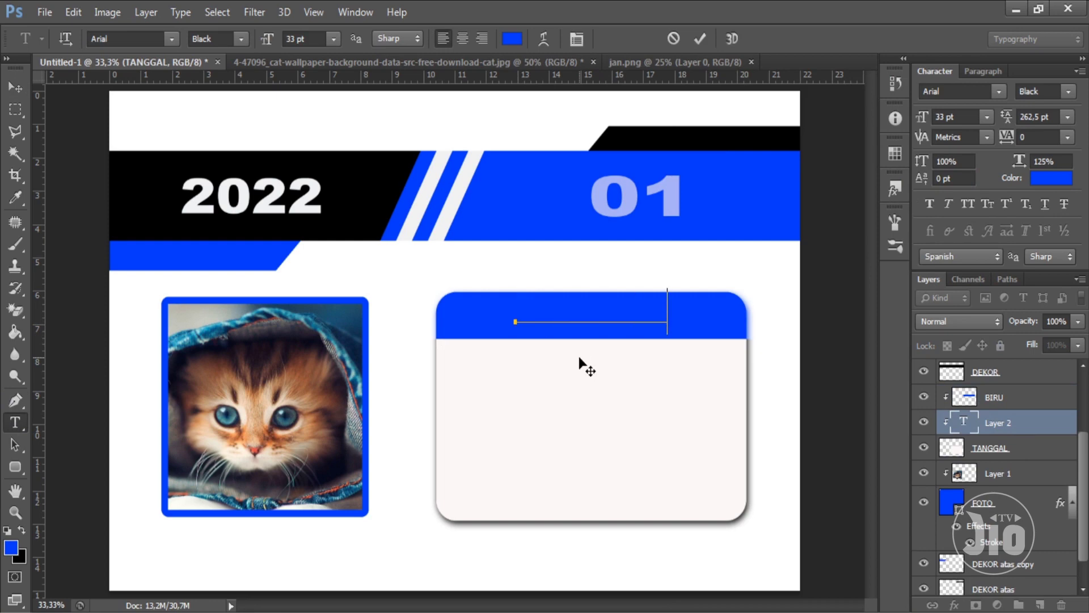
pyautogui.write('RI')
pyautogui.hotkey('ctrl', 'a')
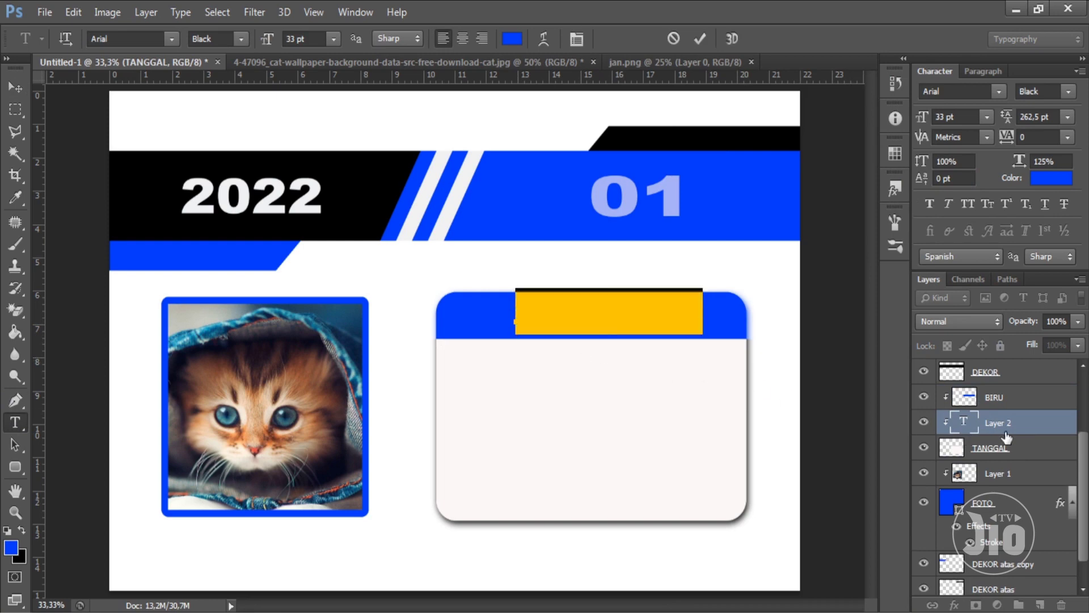
pyautogui.click(1006, 436)
pyautogui.keyDown('alt'); pyautogui.click(1011, 435); pyautogui.keyUp('alt')
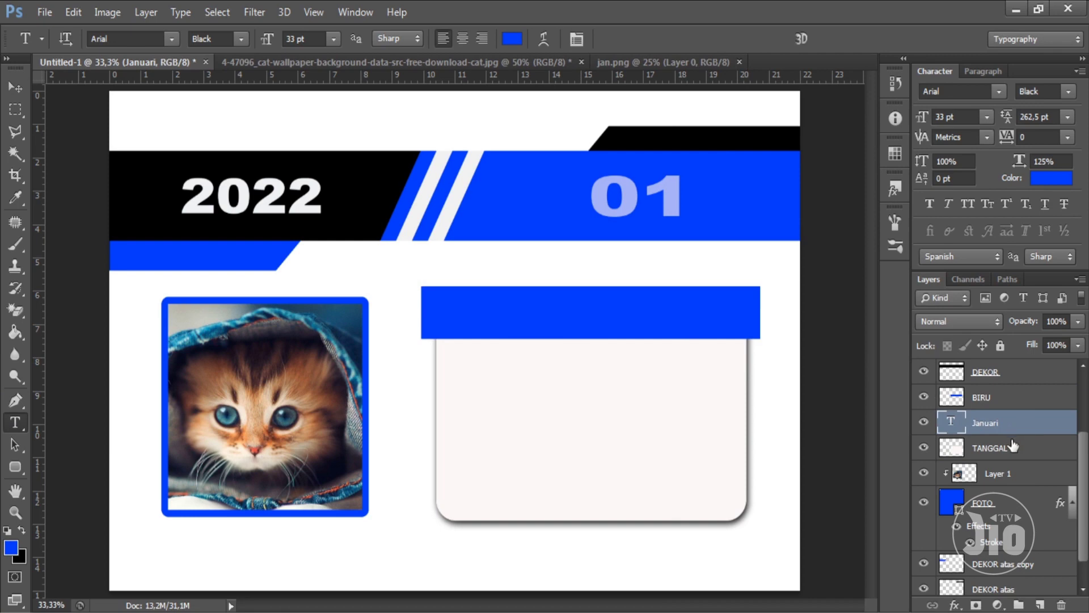
pyautogui.keyDown('alt'); pyautogui.click(1013, 447); pyautogui.keyUp('alt')
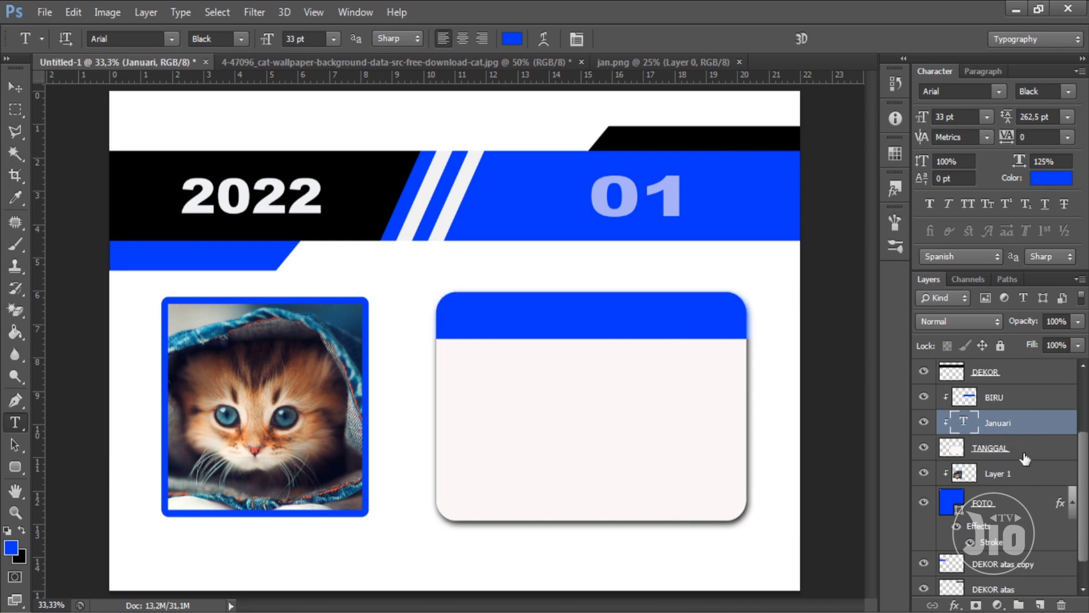
pyautogui.scroll(1, 1035, 403)
pyautogui.scroll(2, 1032, 386)
pyautogui.scroll(1, 1029, 374)
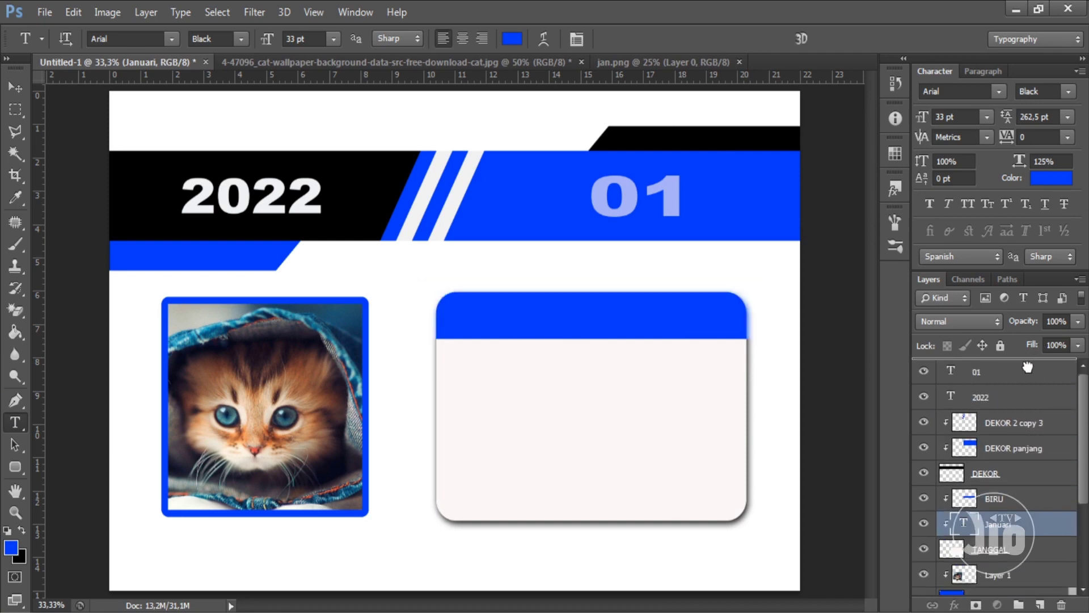
pyautogui.moveTo(1028, 367); pyautogui.dragTo(1024, 378)
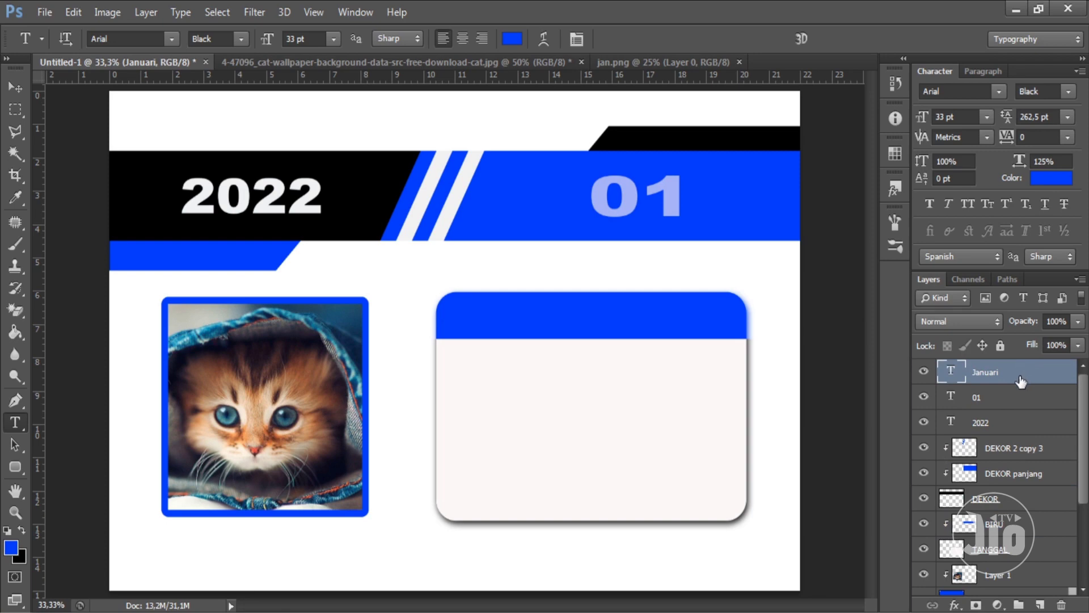
# Step: Make the Januari text near-white in the Bold font style
pyautogui.click(559, 309)
pyautogui.hotkey('ctrl', 'a')
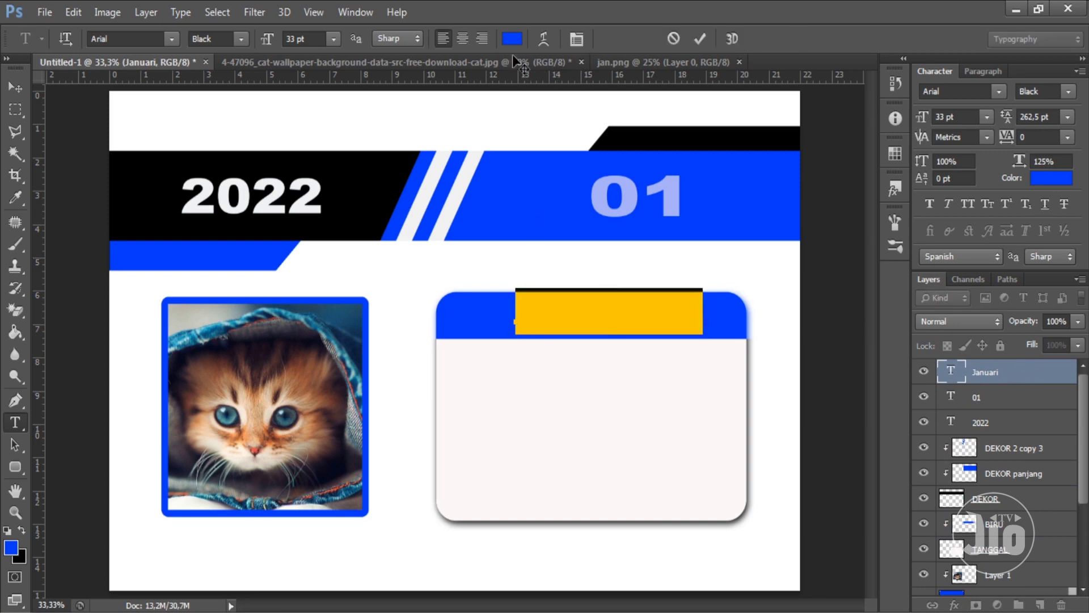
pyautogui.click(513, 38)
pyautogui.click(618, 169)
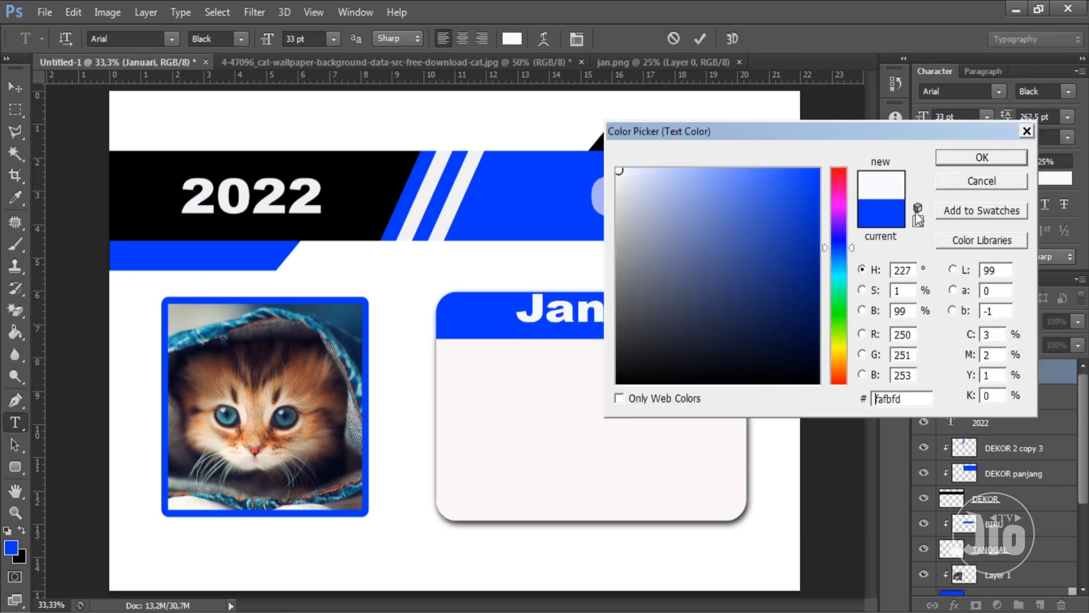
pyautogui.click(965, 161)
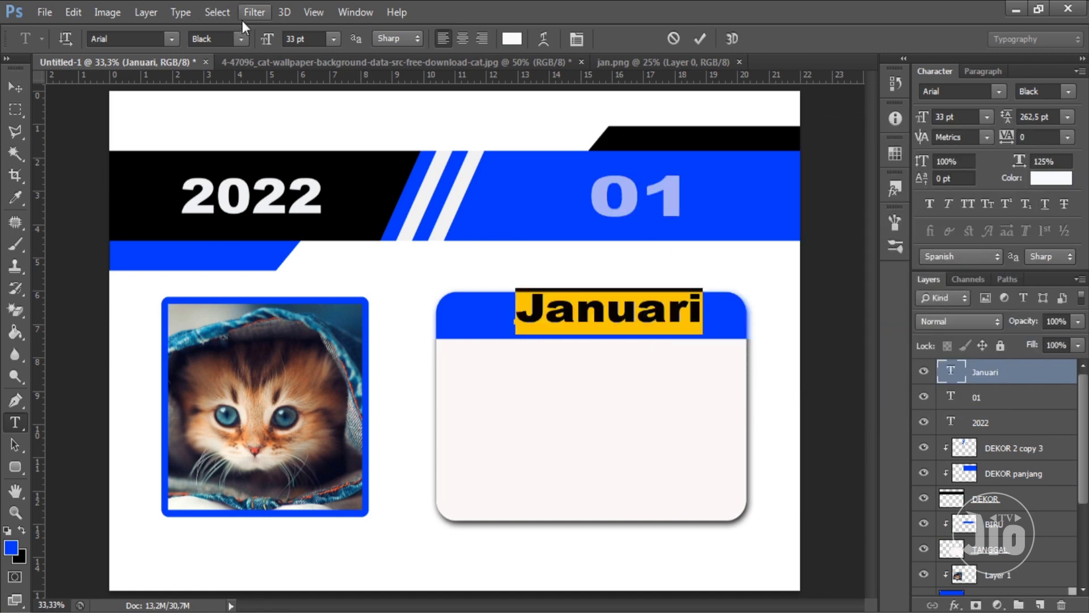
pyautogui.click(241, 38)
pyautogui.click(227, 96)
pyautogui.hotkey('ctrl', 'Return')
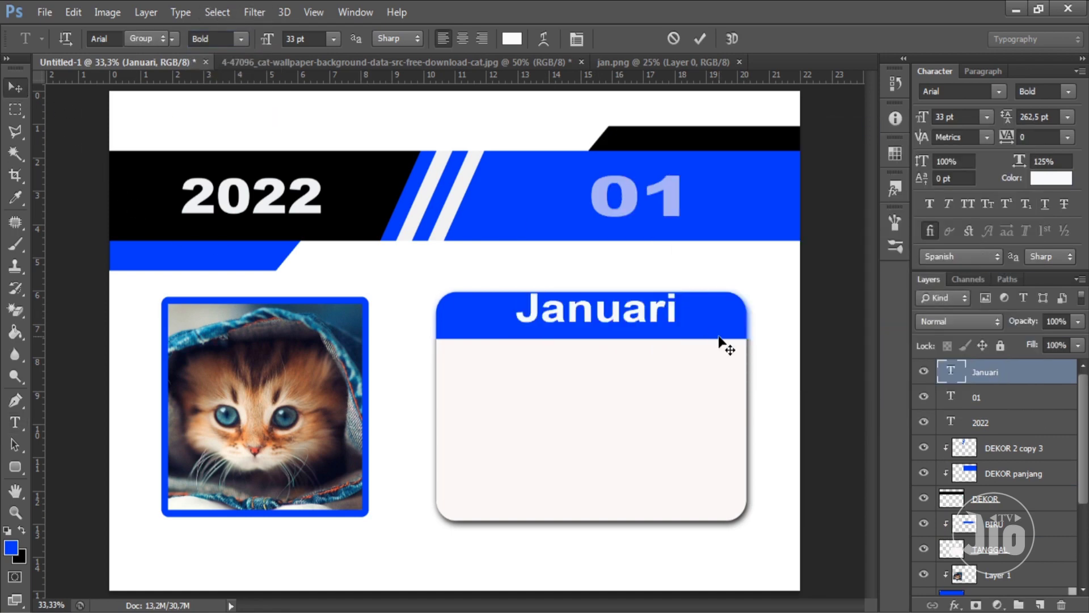
# Step: Scale Januari down, nudge it lower in the header, and copy it onto the cat photo
pyautogui.press('v')
pyautogui.hotkey('ctrl', 't')
pyautogui.moveTo(679, 285); pyautogui.dragTo(658, 296)
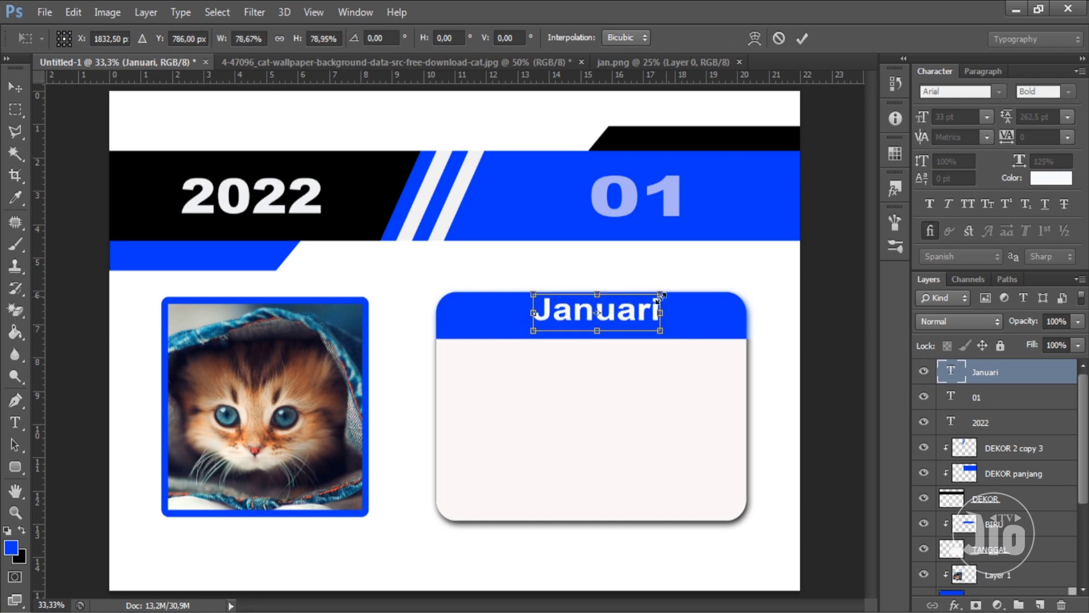
pyautogui.press('Return')
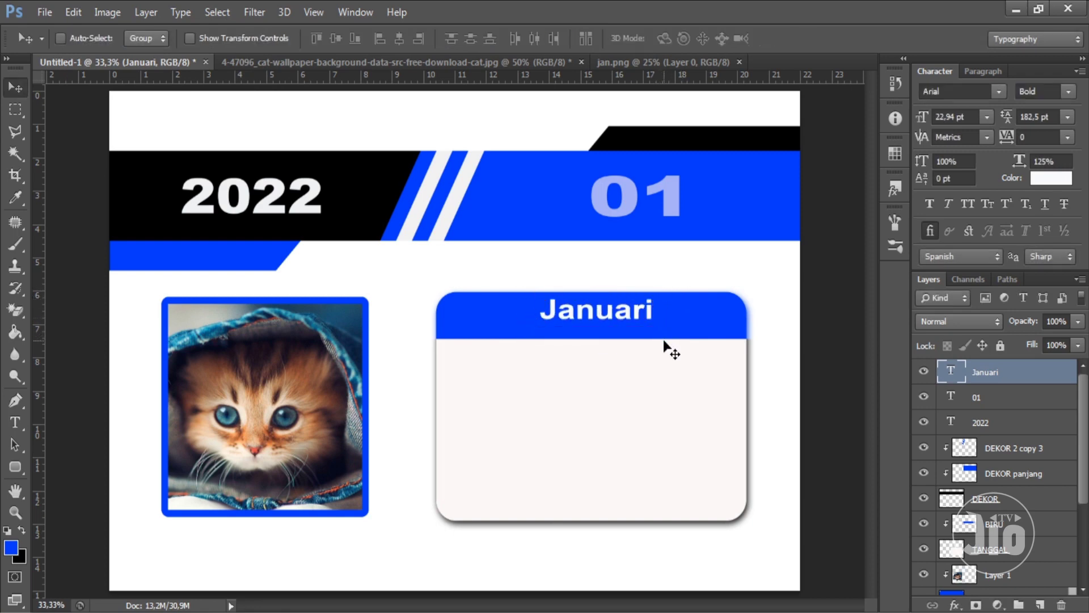
pyautogui.hotkey('shift', 'Down')
pyautogui.hotkey('shift', 'Down')
pyautogui.hotkey('shift', 'Down')
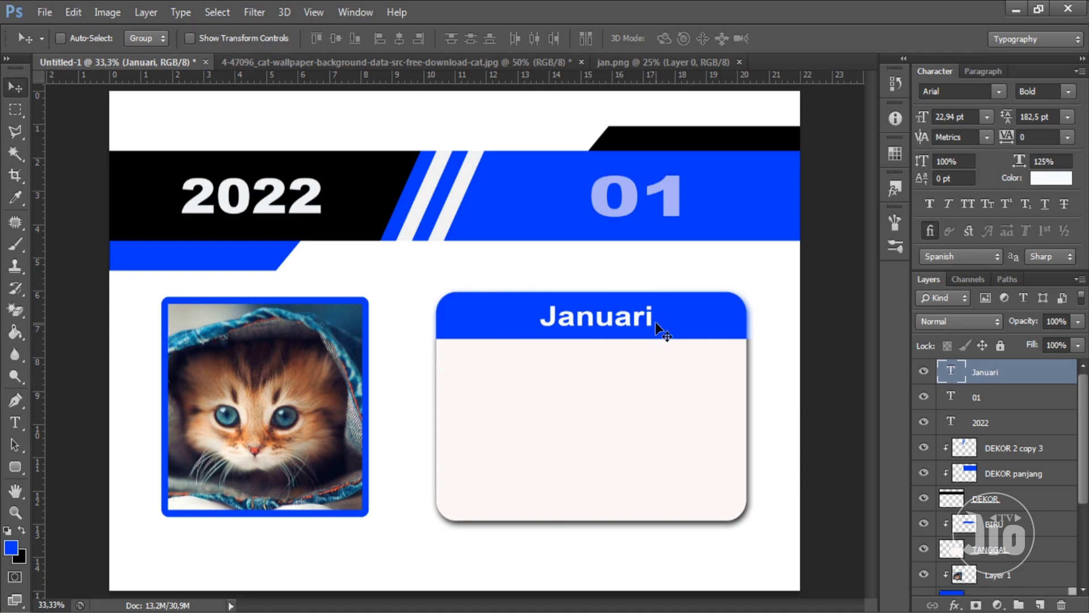
pyautogui.moveTo(657, 322); pyautogui.dragTo(312, 450)
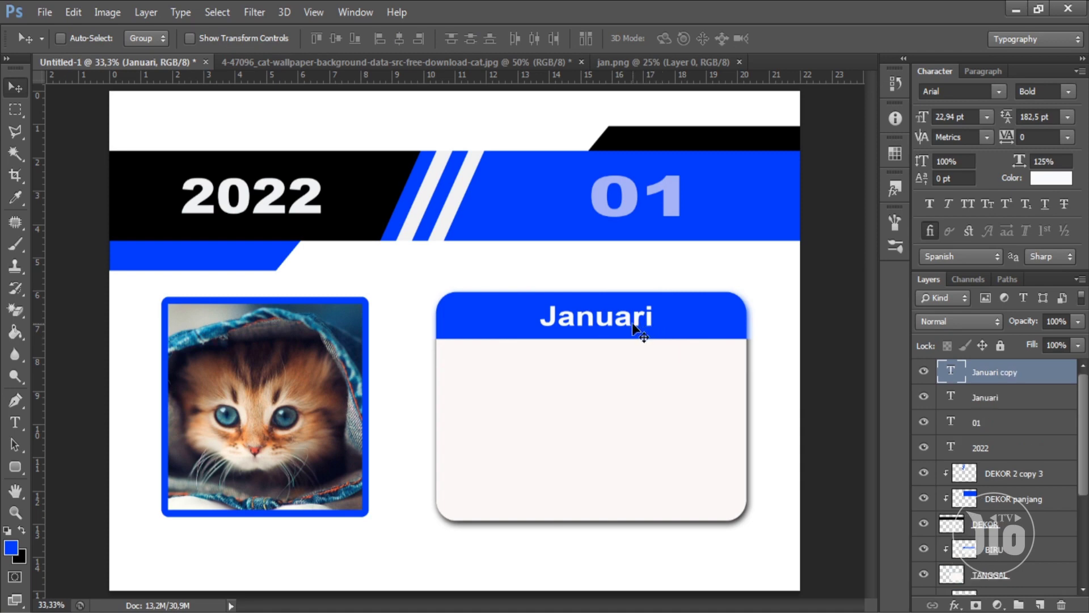
# Step: Retype the copied text as 'mumu' in dark grey 2b2c2c and move it below the cat photo
pyautogui.press('t')
pyautogui.doubleClick(303, 444)
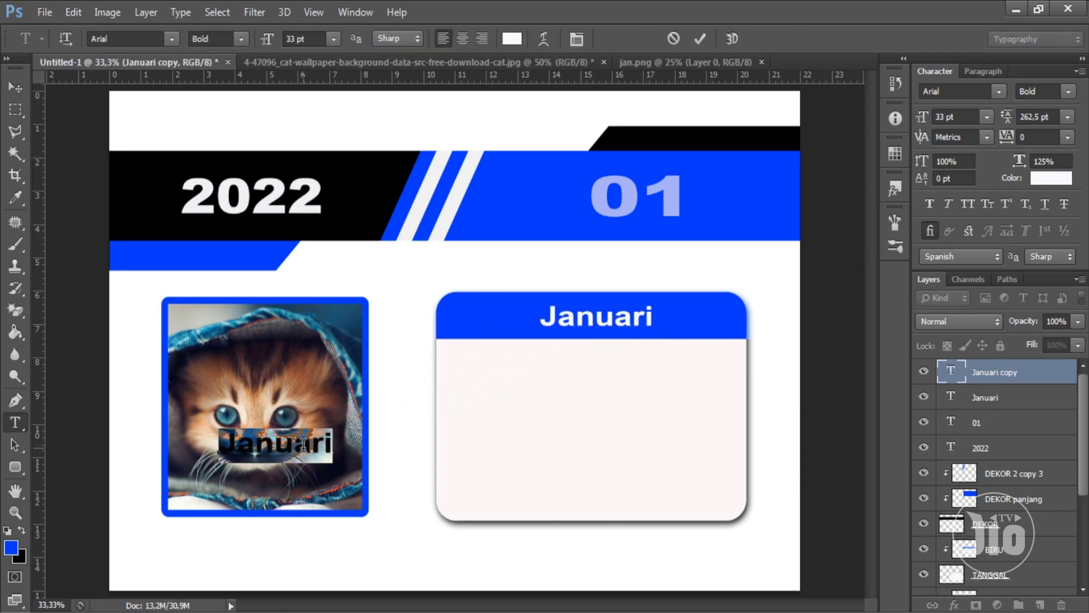
pyautogui.write('mumu')
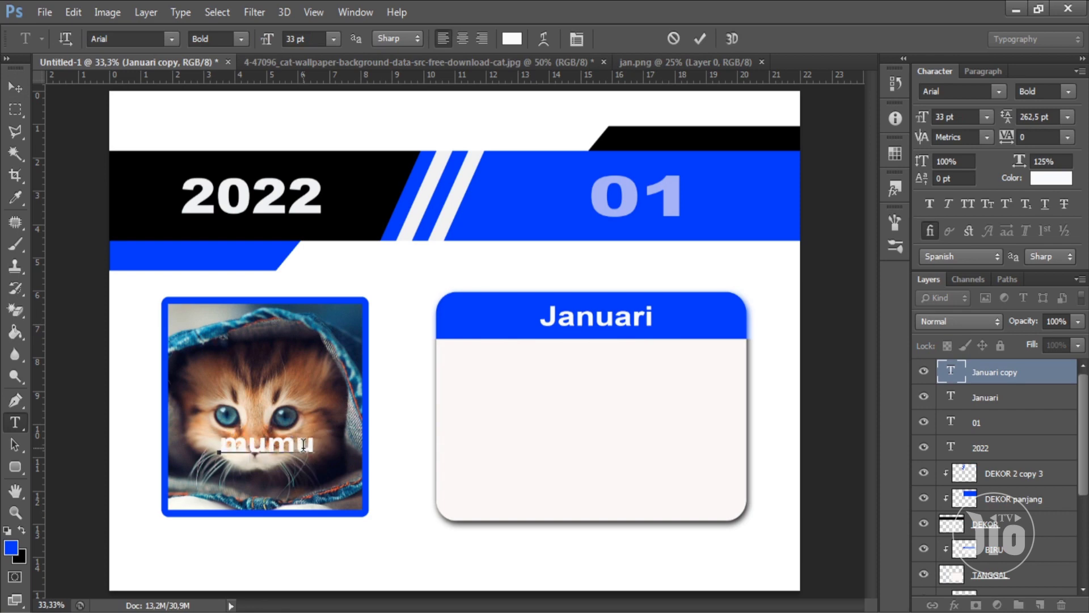
pyautogui.doubleClick(304, 445)
pyautogui.click(518, 37)
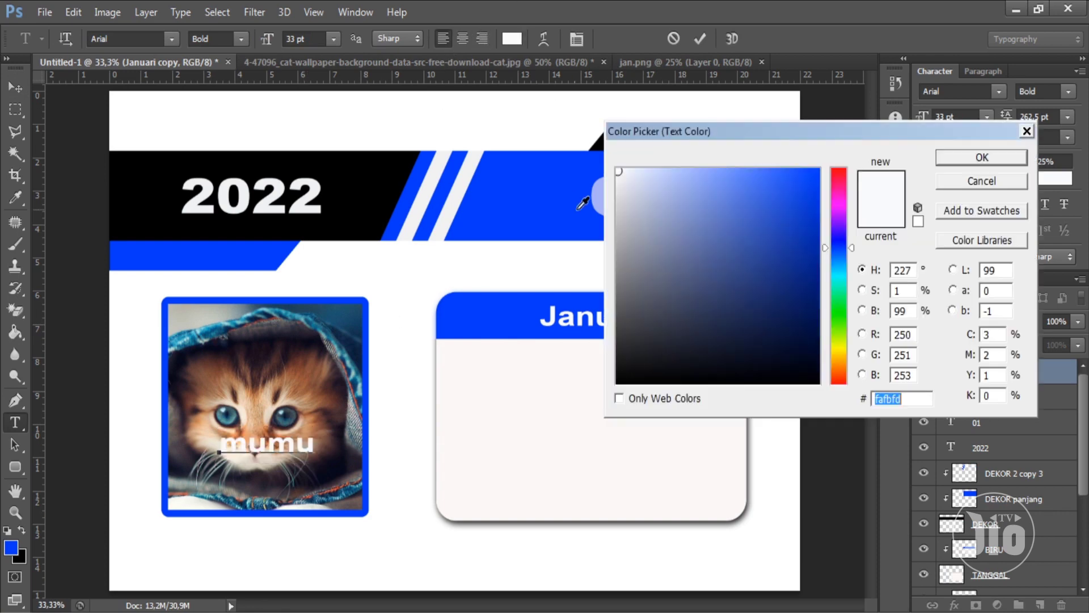
pyautogui.write('2b2c2c')
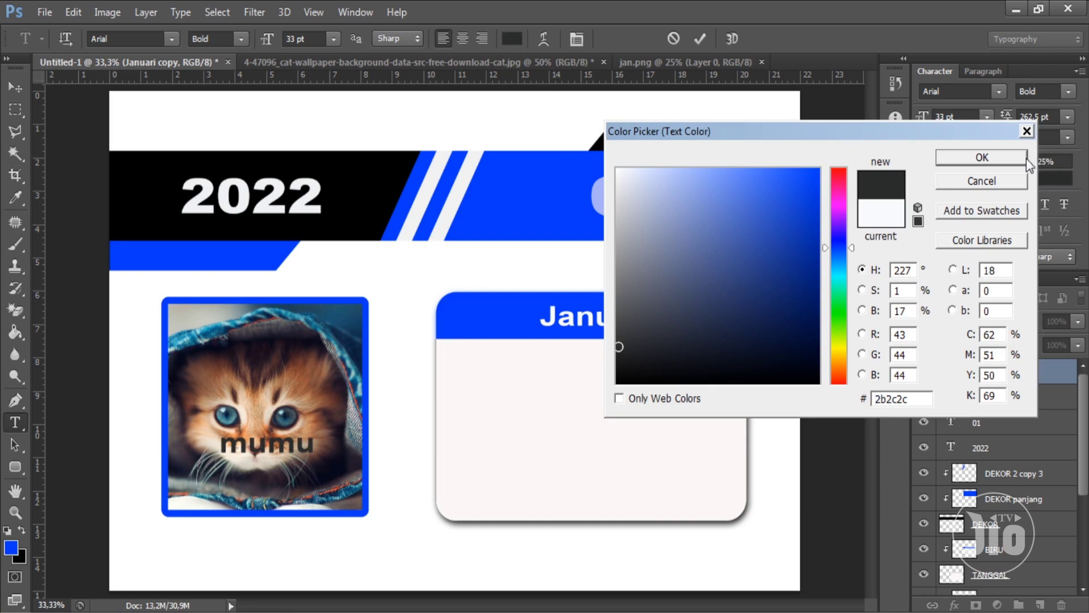
pyautogui.click(1025, 158)
pyautogui.click(15, 86)
pyautogui.moveTo(279, 486); pyautogui.dragTo(278, 546)
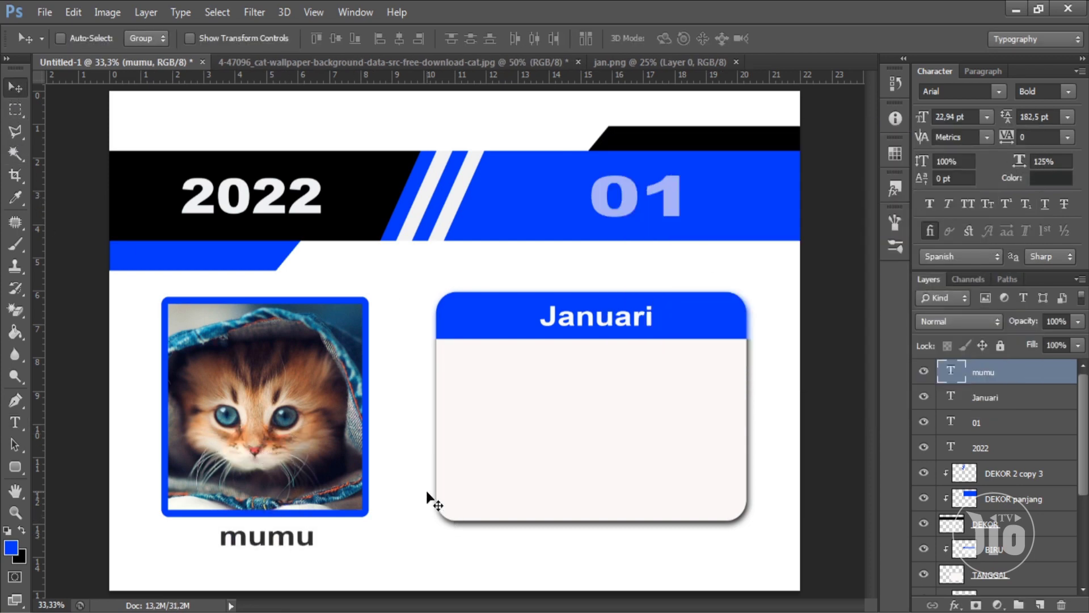
# Step: Select the date grid below the JANUARY header in jan.png and paste it into the calendar page
pyautogui.click(614, 65)
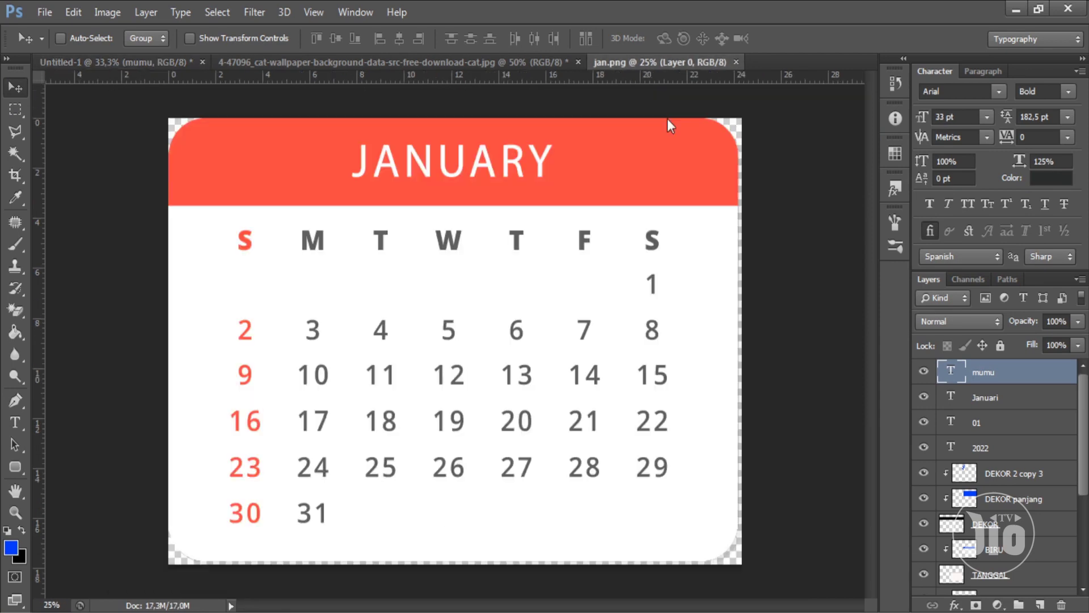
pyautogui.click(23, 113)
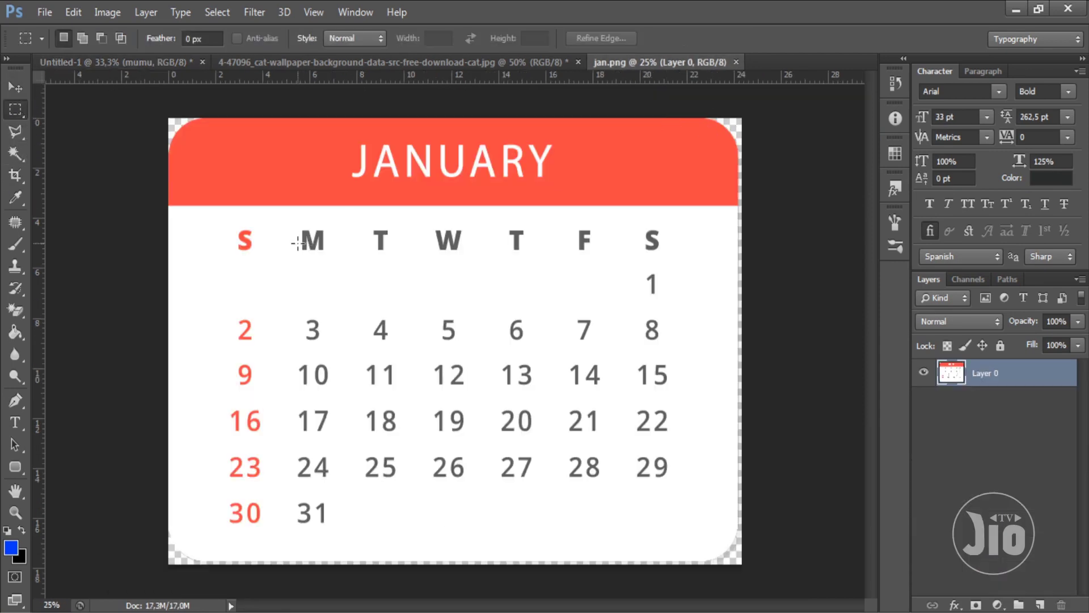
pyautogui.moveTo(536, 306); pyautogui.dragTo(706, 537)
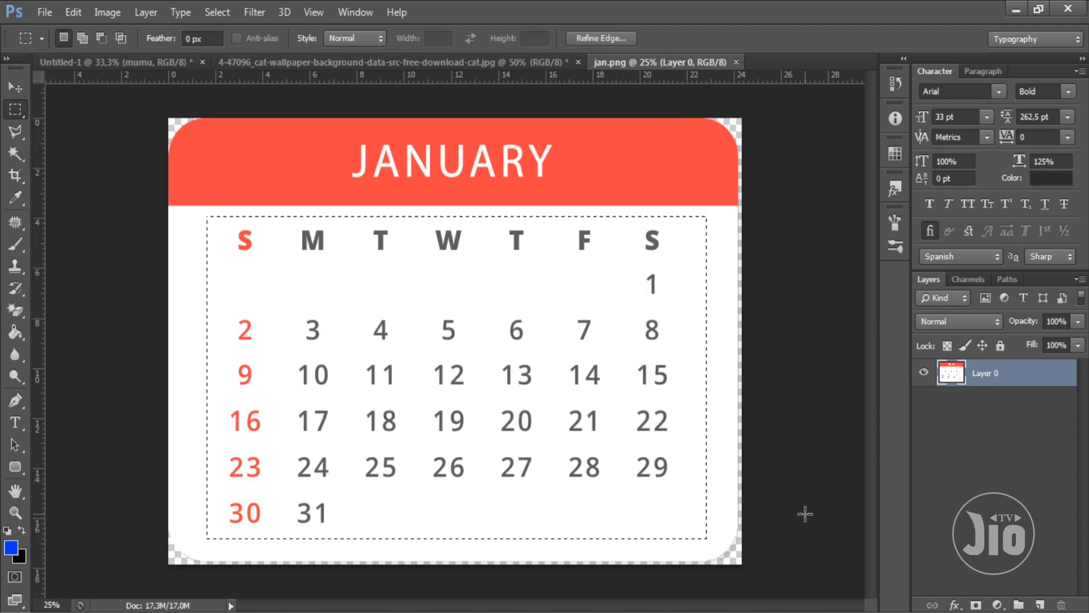
pyautogui.click(113, 62)
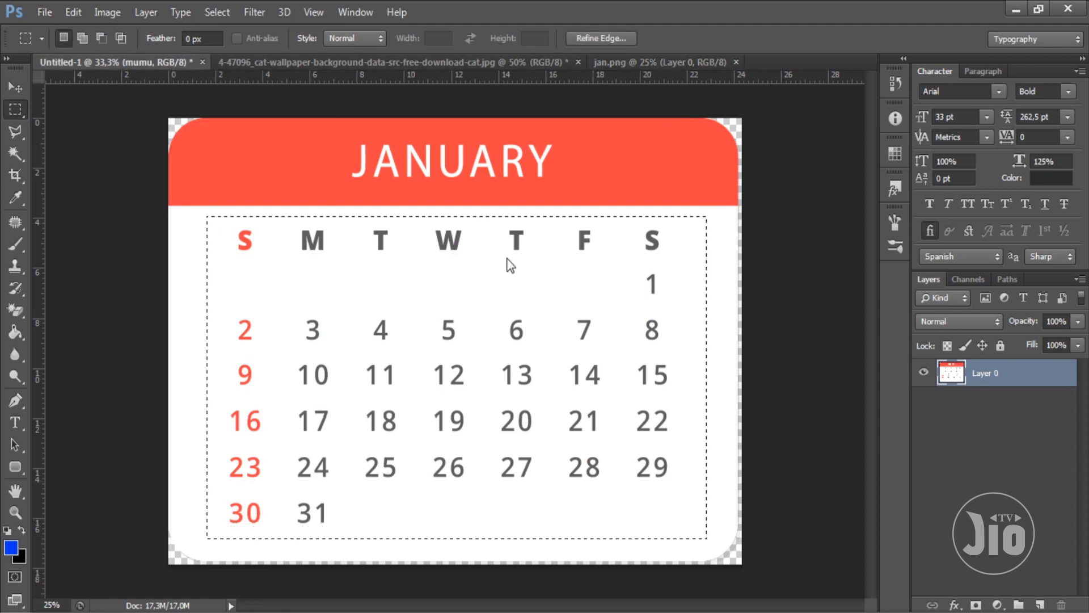
pyautogui.hotkey('ctrl', 'v')
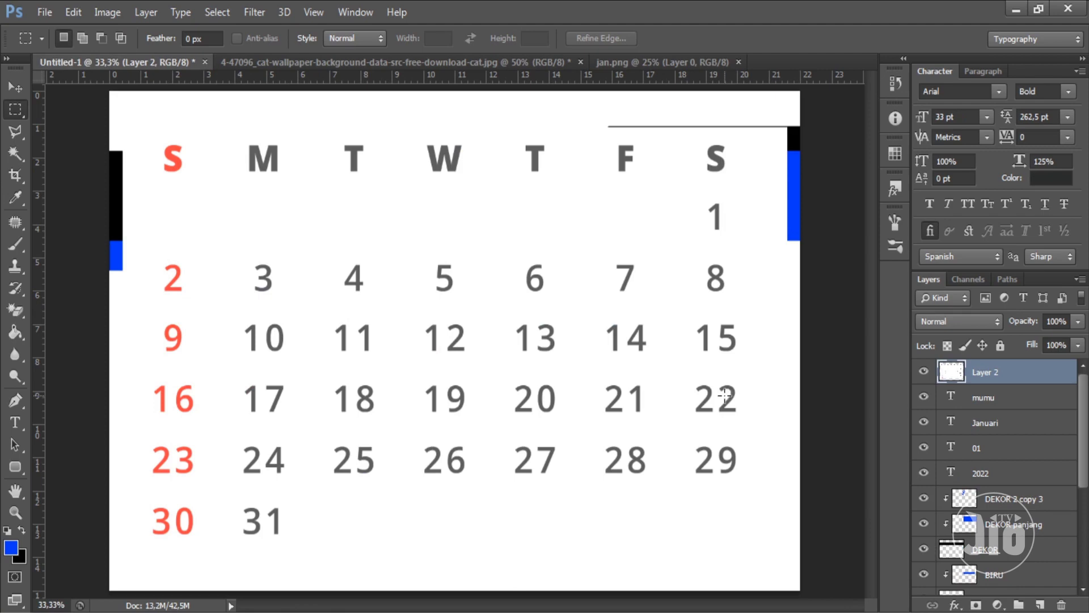
# Step: Apply a transform to the pasted grid and shift it slightly right and down
pyautogui.hotkey('ctrl', 't')
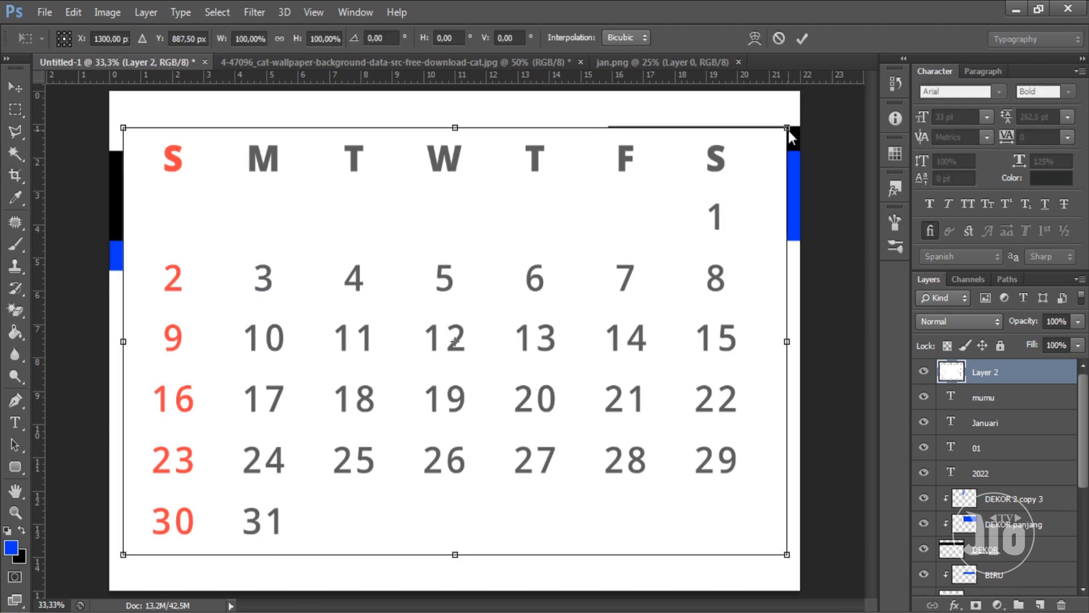
pyautogui.hotkey('alt', 'space')
pyautogui.press('Escape')
pyautogui.press('Return')
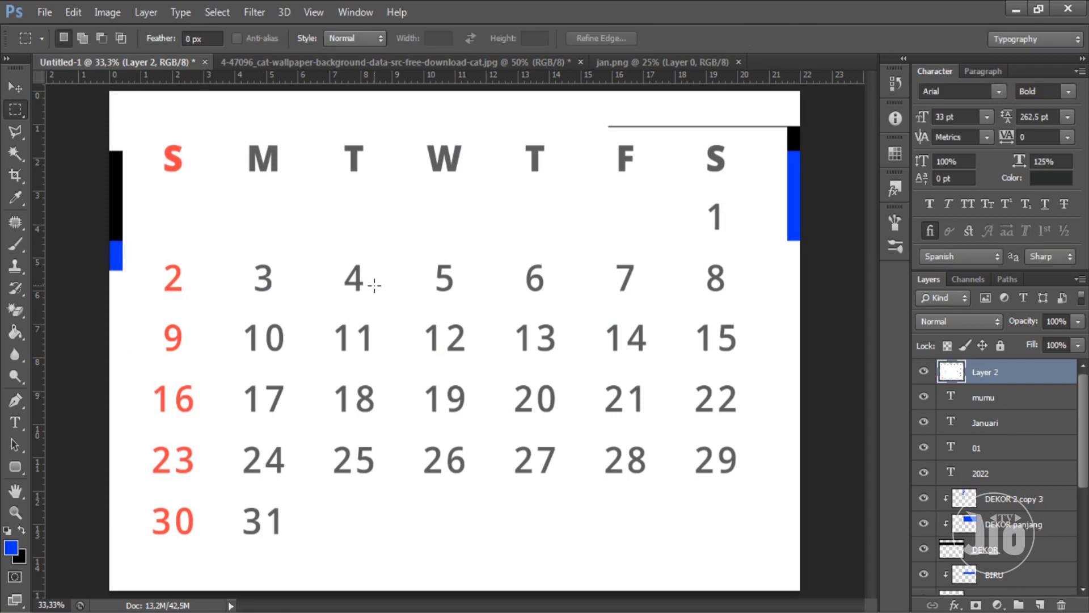
pyautogui.click(15, 86)
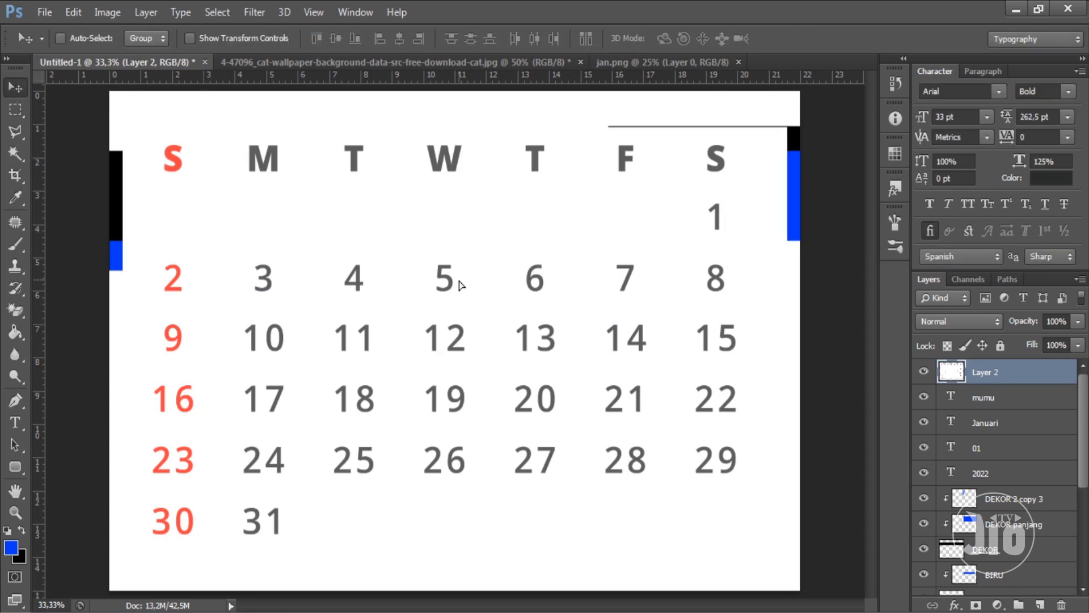
pyautogui.moveTo(461, 285)
pyautogui.mouseDown()
pyautogui.moveTo(533, 301)
pyautogui.moveTo(459, 301)
pyautogui.mouseUp()
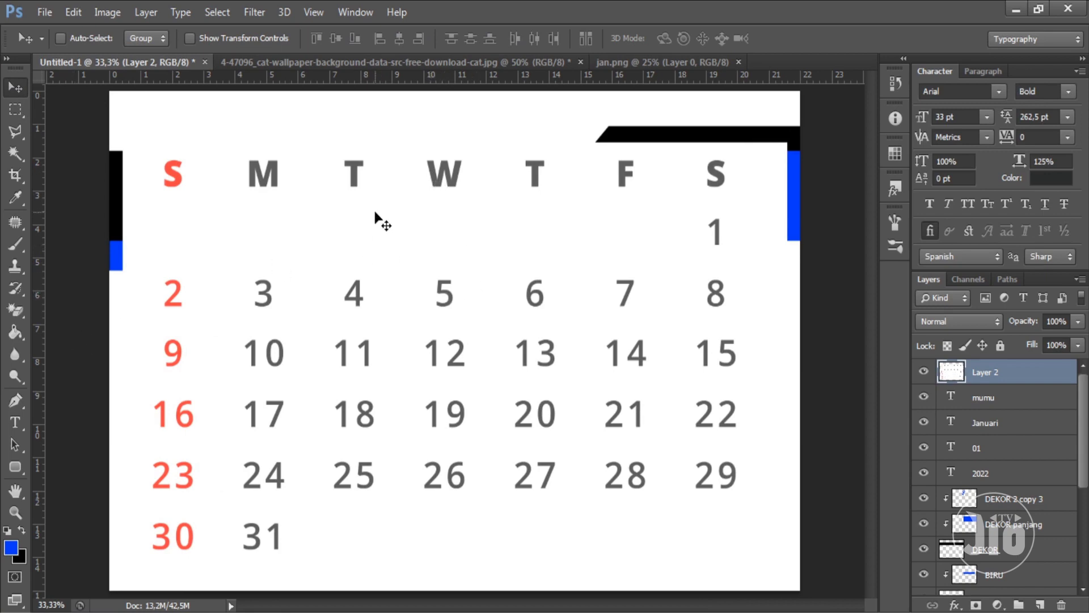
# Step: Magic Wand the grid's white background, extend to similar pixels, and delete it
pyautogui.click(23, 160)
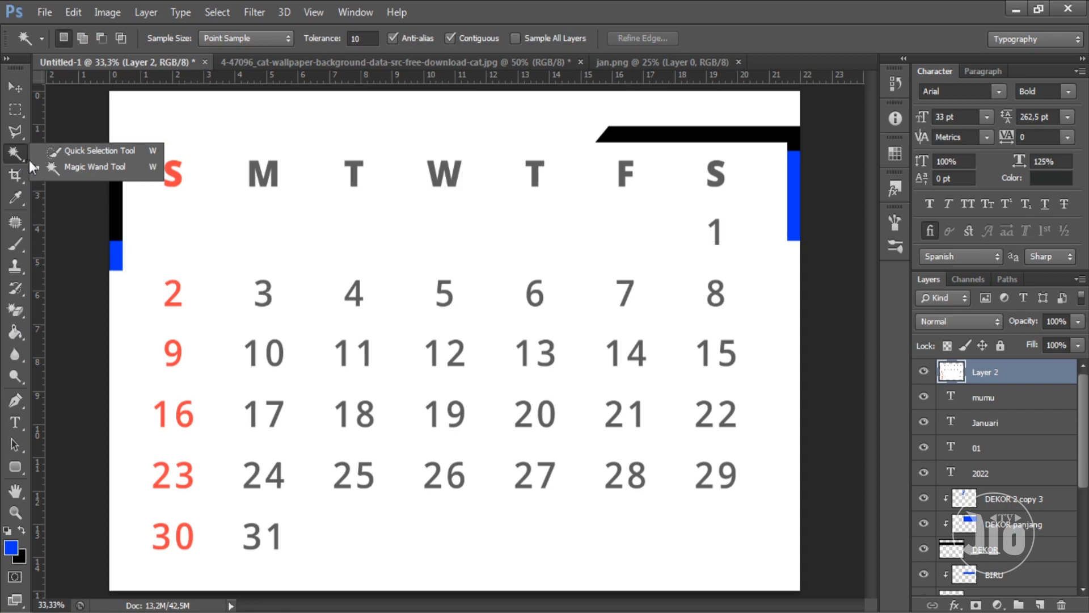
pyautogui.click(53, 168)
pyautogui.click(291, 258)
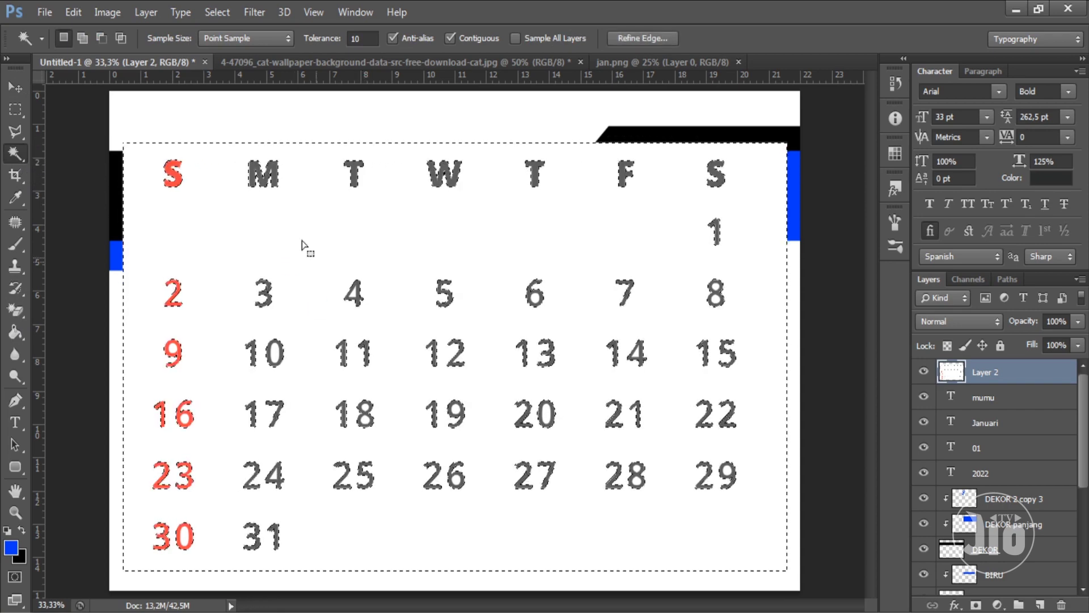
pyautogui.click(211, 16)
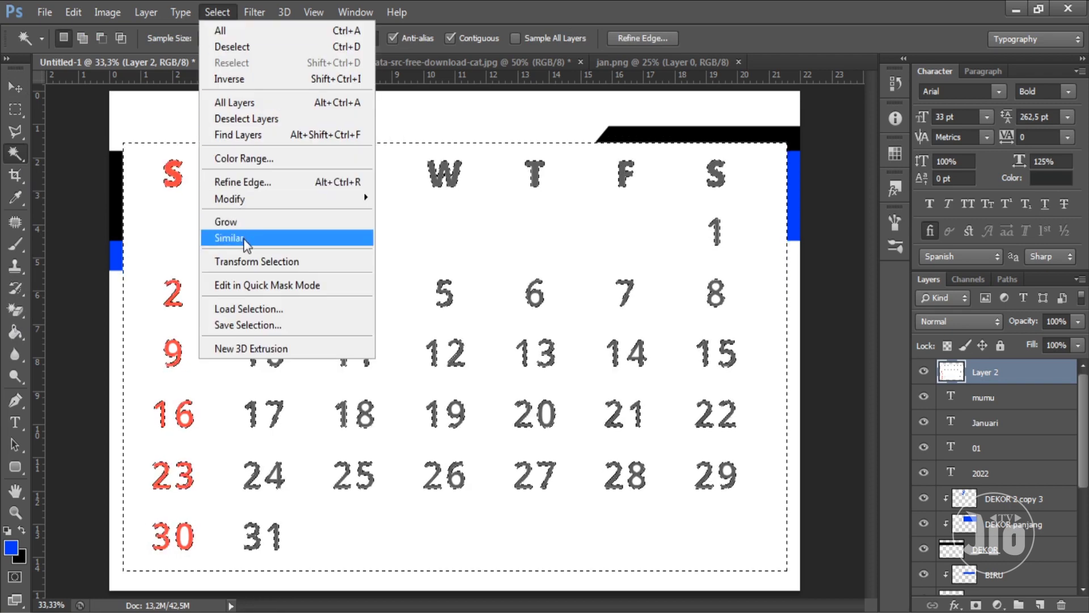
pyautogui.click(396, 314)
pyautogui.press('Delete')
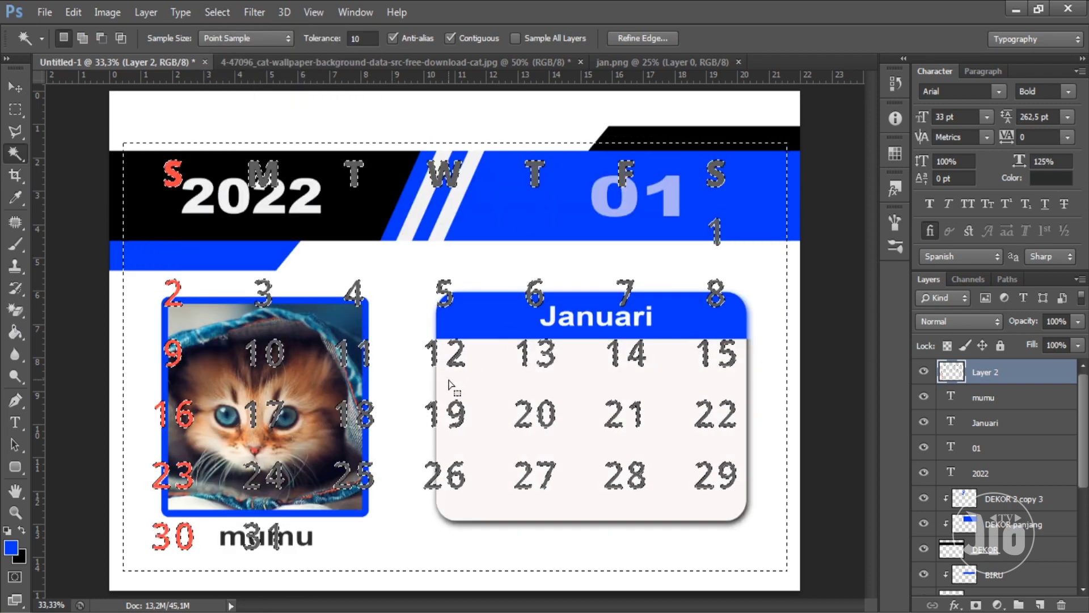
pyautogui.hotkey('ctrl', 'd')
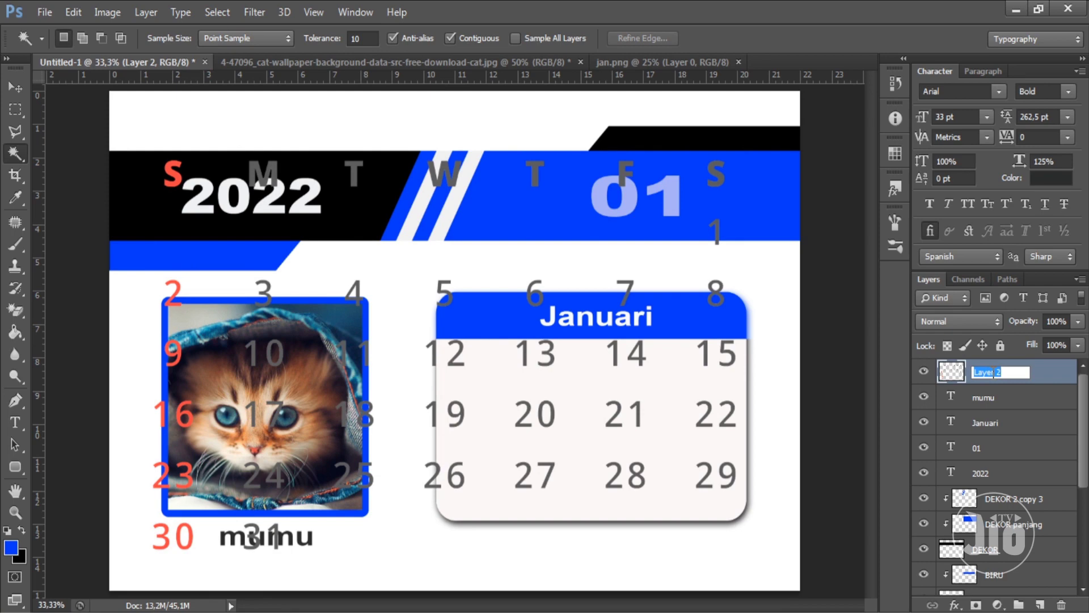
# Step: Rename the grid layer kalender, convert it to a smart object, and start shrinking it
pyautogui.write('ta')
pyautogui.press('super+space')
pyautogui.moveTo(1018, 373); pyautogui.dragTo(861, 379)
pyautogui.write('kalender')
pyautogui.press('Return')
pyautogui.rightClick(1032, 382)
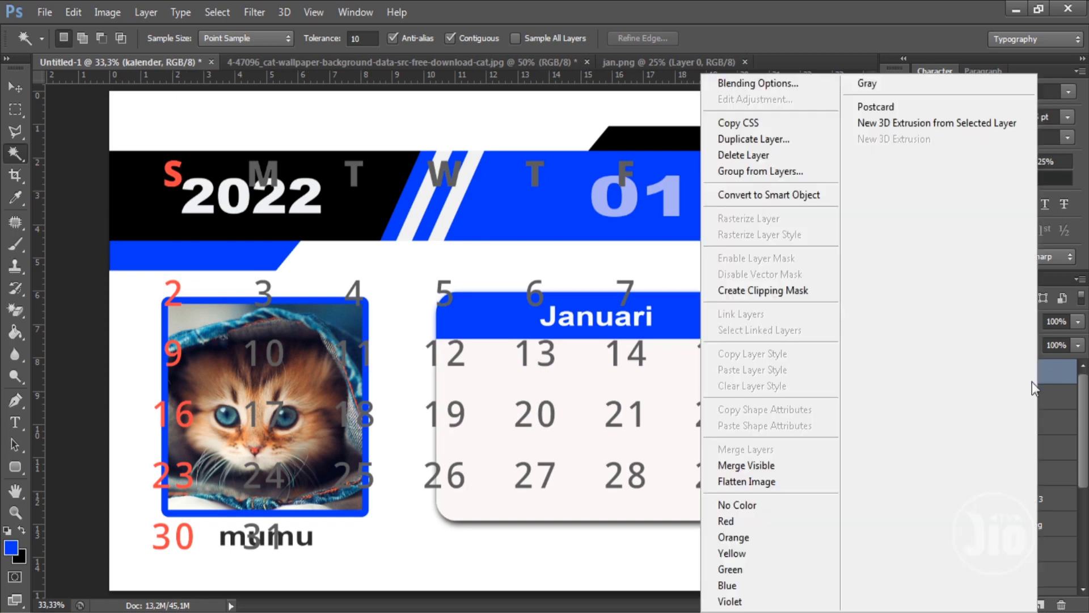
pyautogui.click(812, 197)
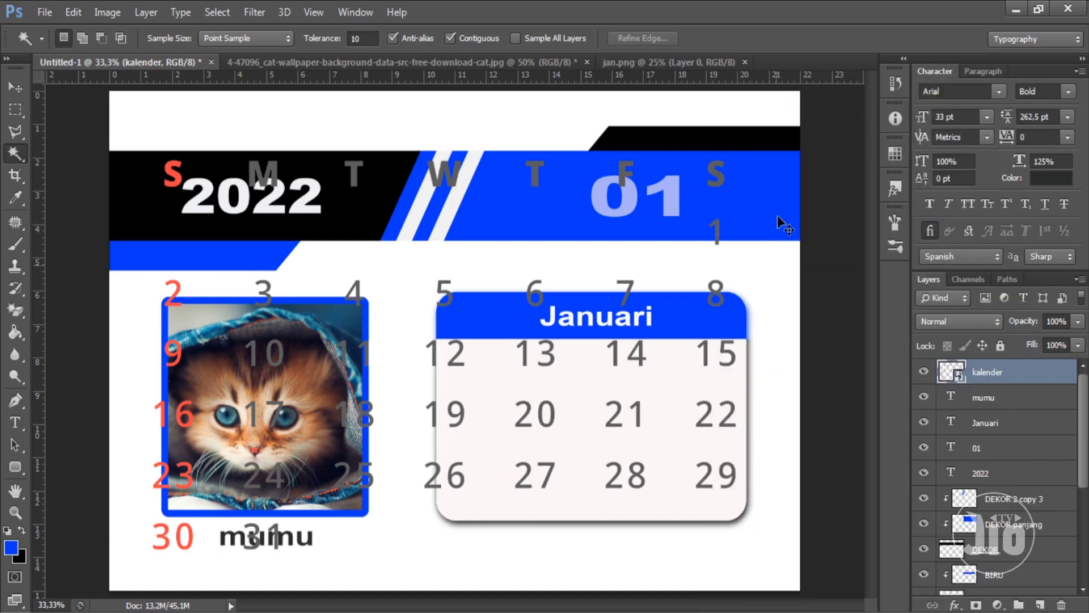
pyautogui.hotkey('ctrl', 't')
pyautogui.moveTo(736, 158)
pyautogui.mouseDown()
pyautogui.moveTo(586, 261)
pyautogui.moveTo(710, 339)
pyautogui.moveTo(679, 352)
pyautogui.moveTo(685, 374)
pyautogui.mouseUp()
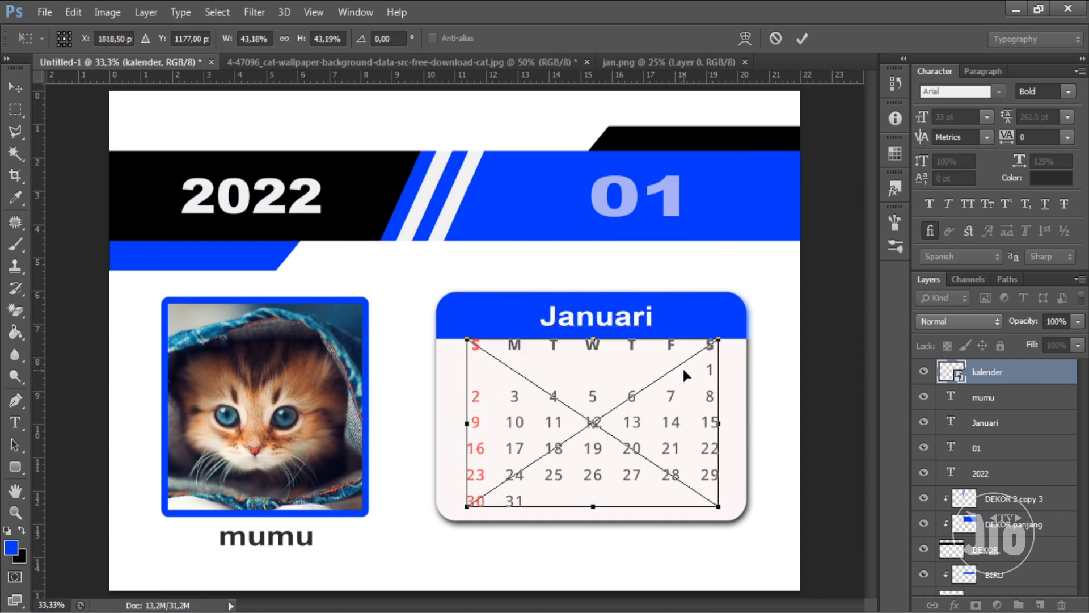
# Step: Nudge the kalender grid down and commit it at about 43% scale
pyautogui.press('Down')
pyautogui.press('Down')
pyautogui.press('Down')
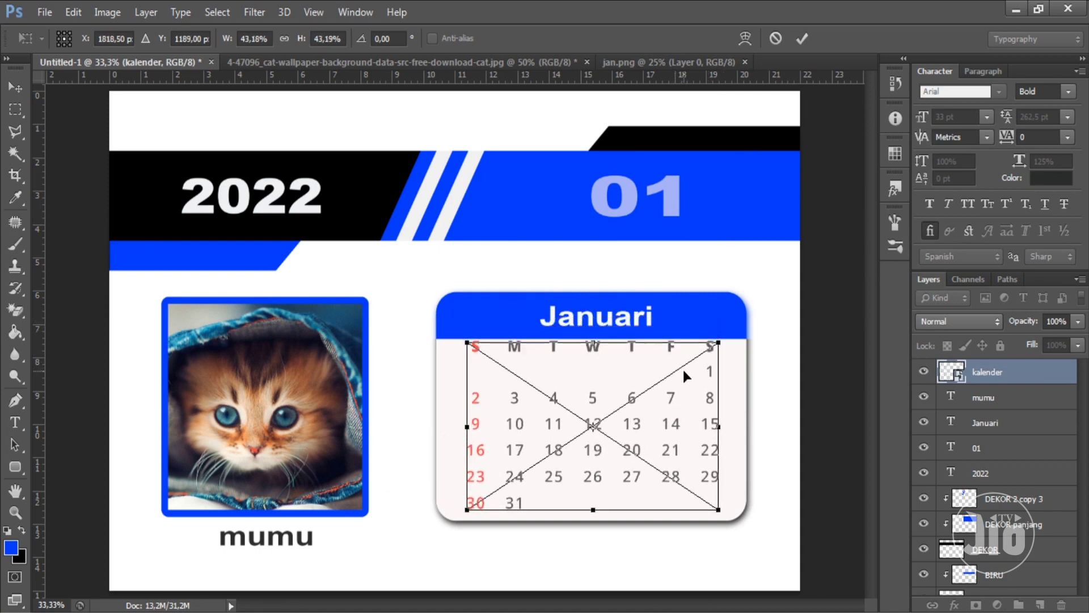
pyautogui.press('w')
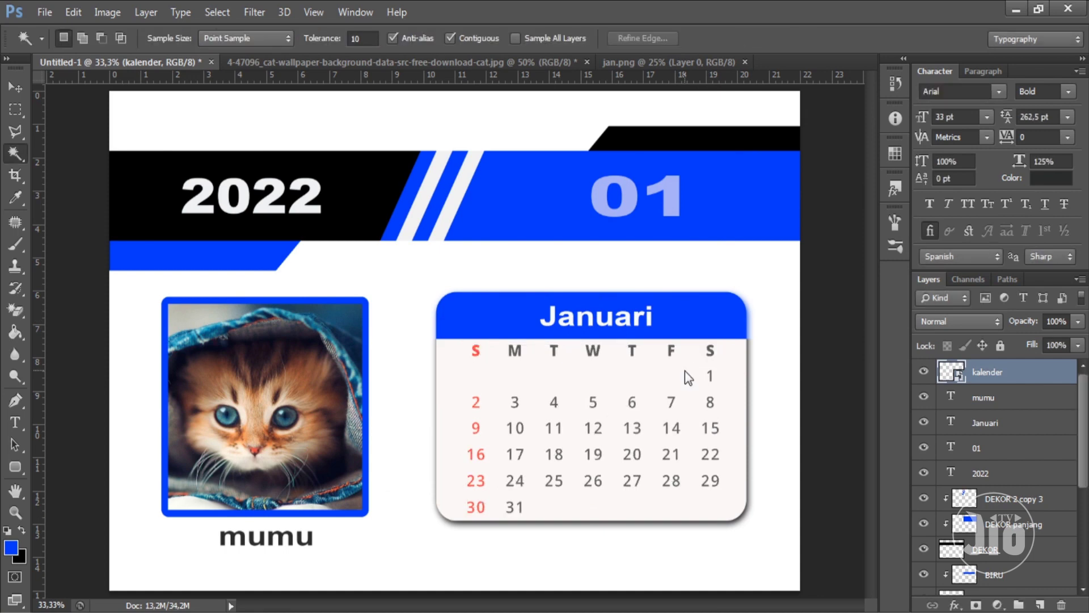